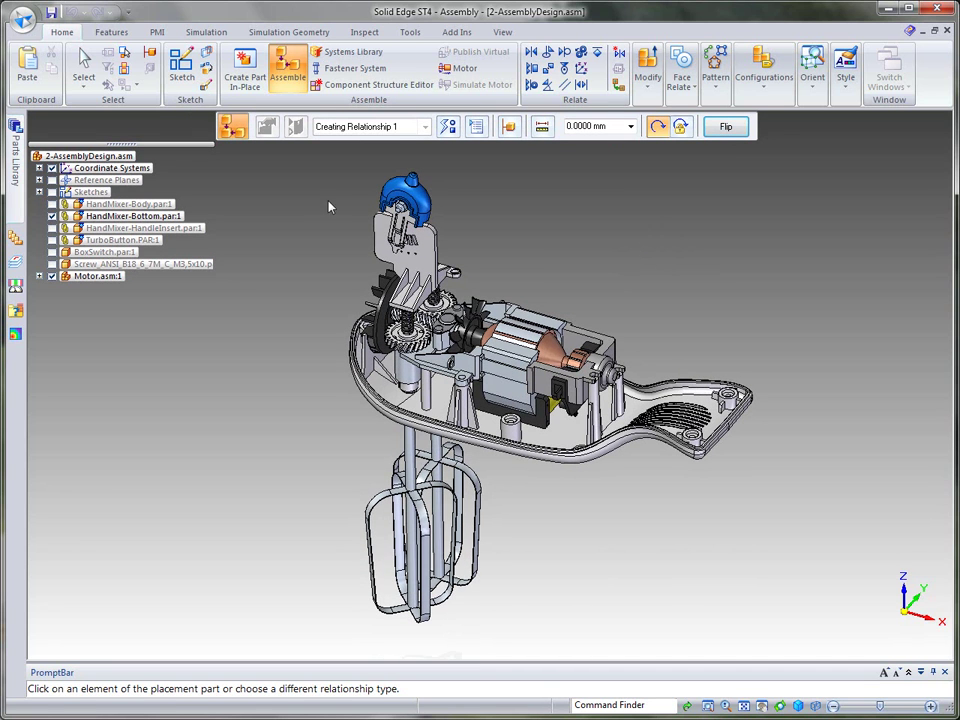
Hide both beaters below the mixer housing
mouse_move(420, 116)
mouse_down()
mouse_move(526, 115)
mouse_move(420, 116)
mouse_up()
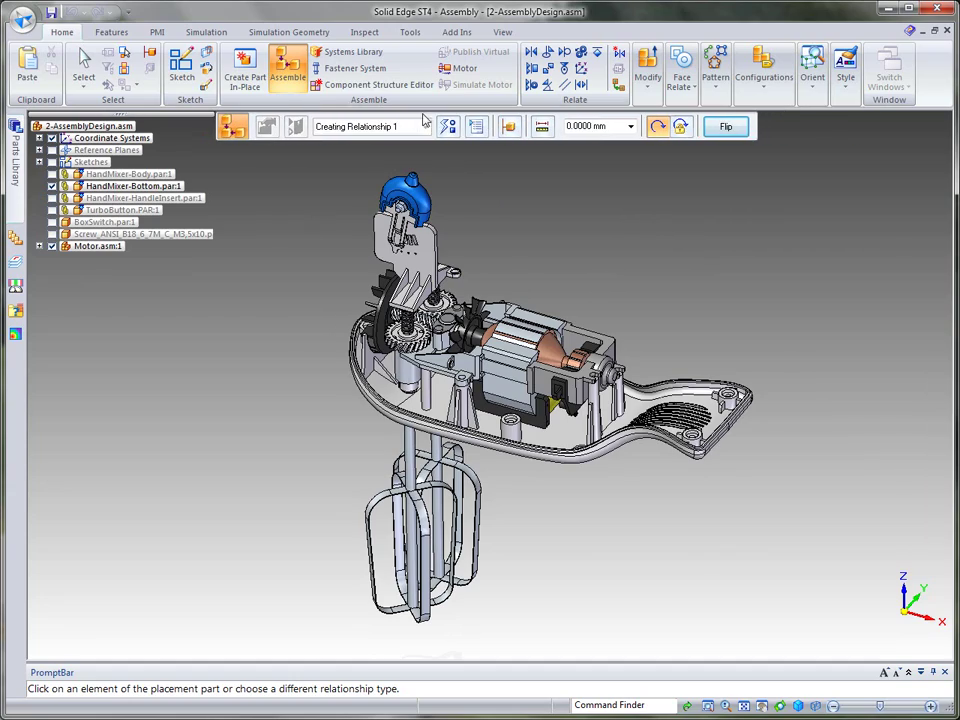
key(ctrl+l)
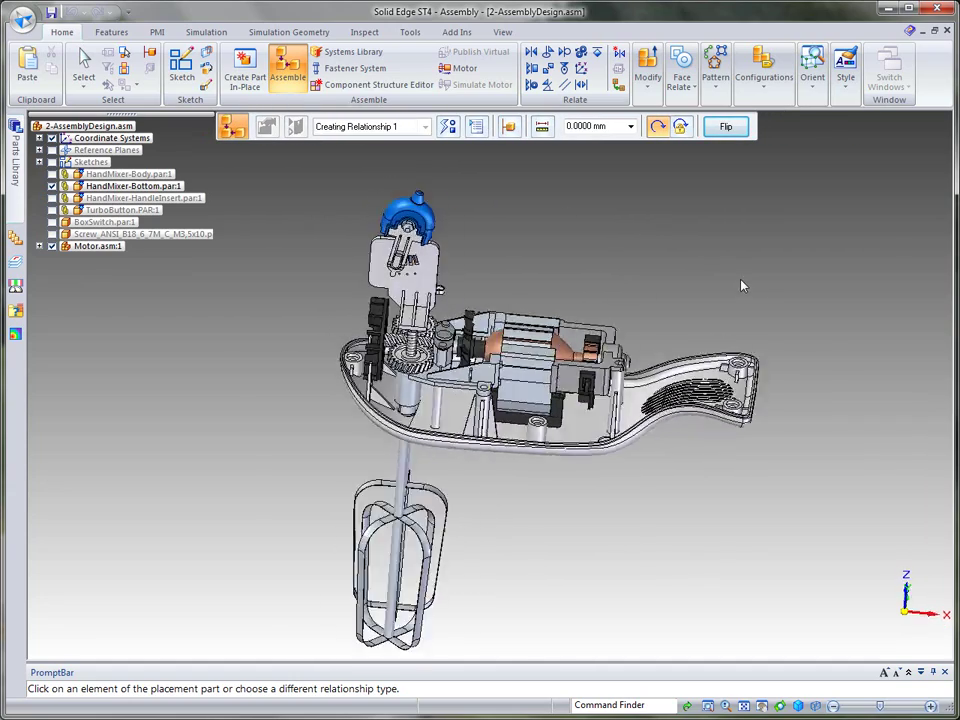
key(ctrl+i)
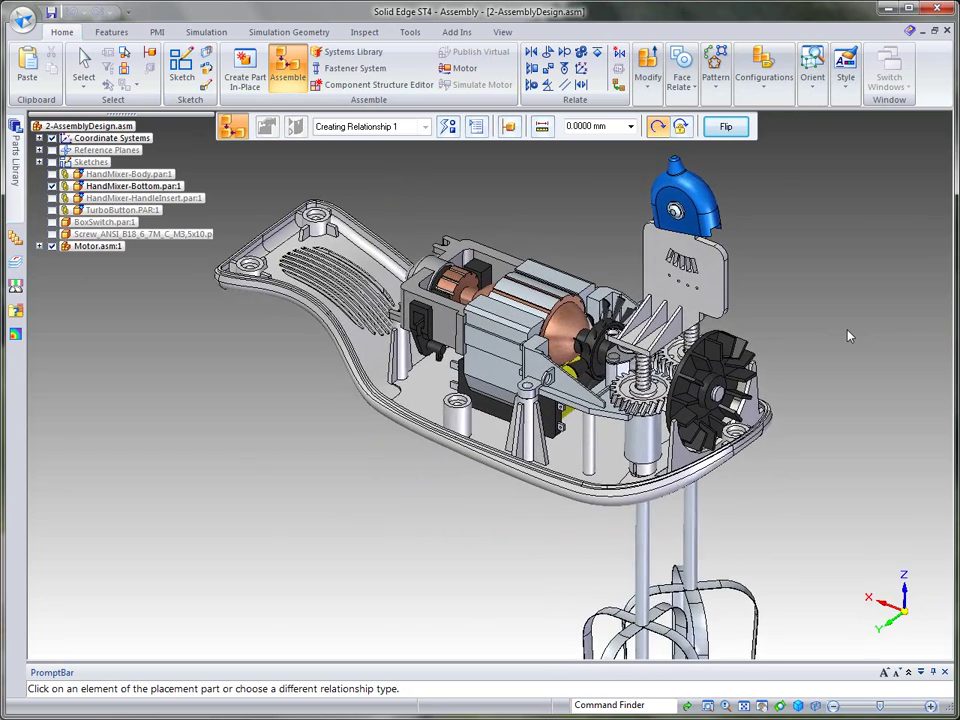
key(ctrl+j)
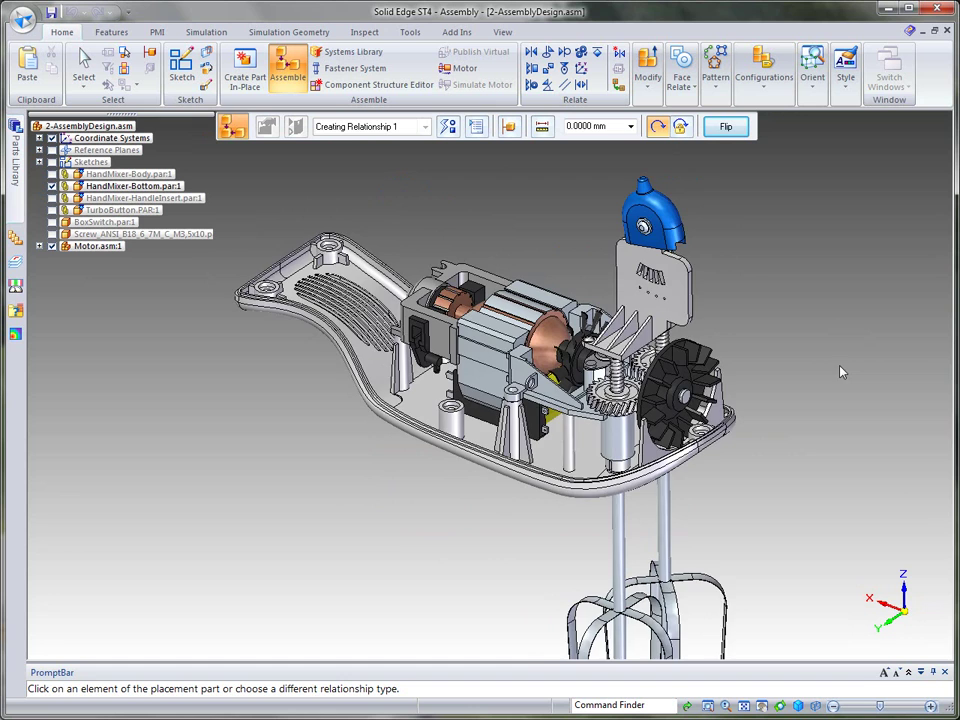
click(581, 501)
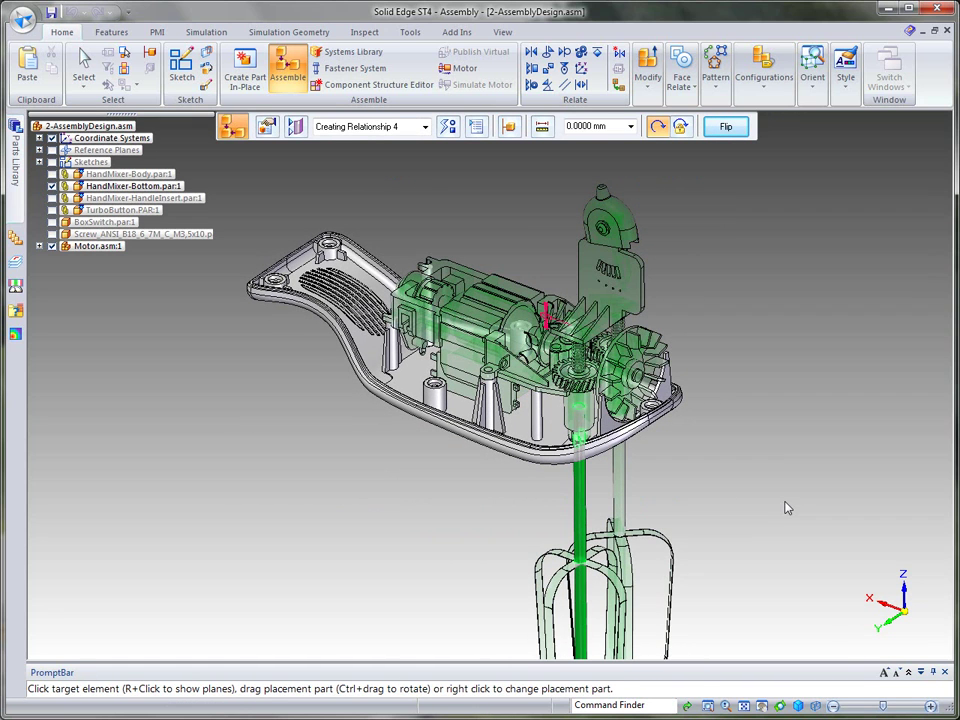
click(84, 66)
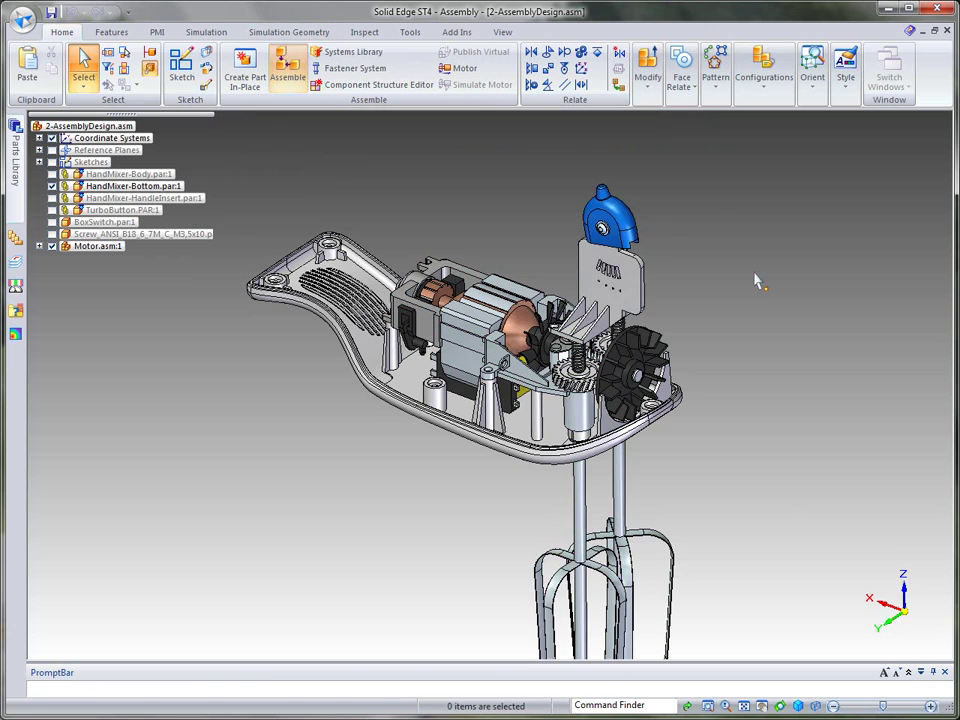
click(620, 492)
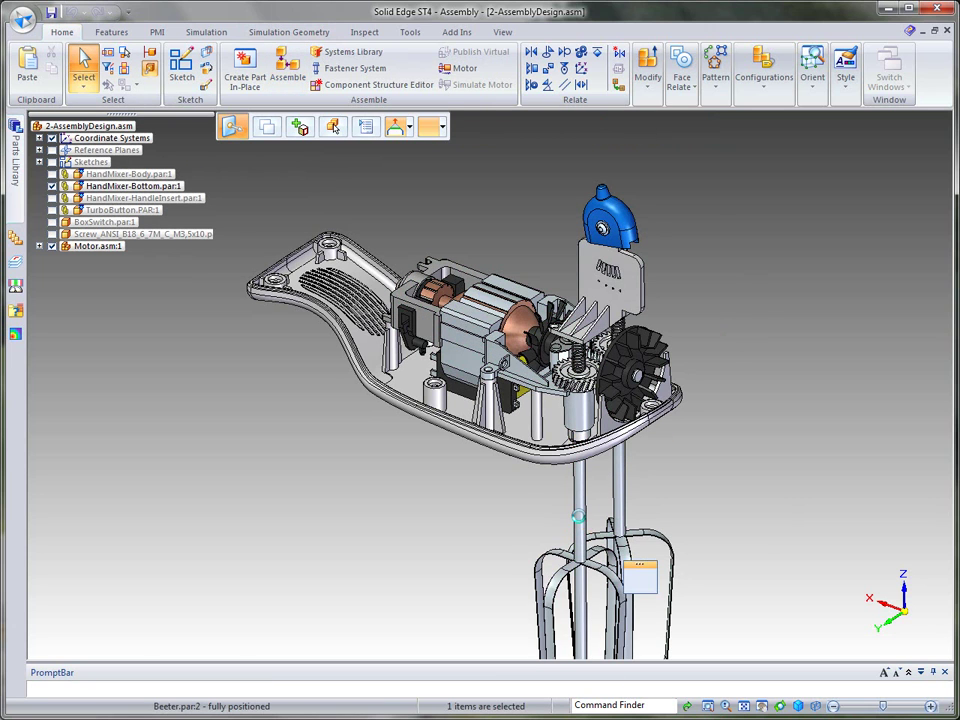
ctrl+click(620, 500)
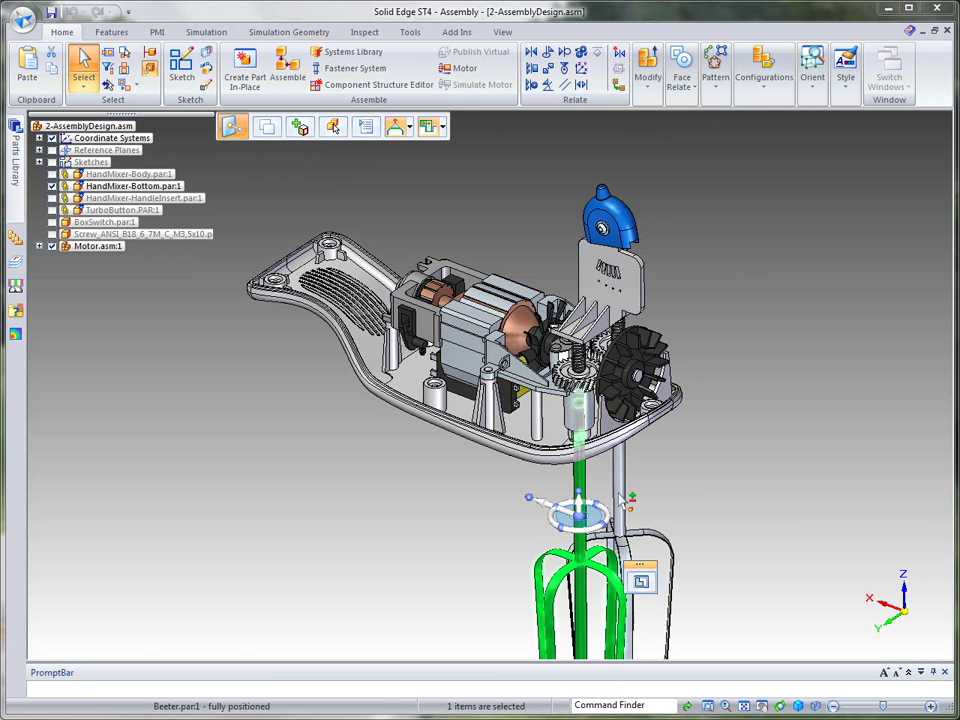
right_click(760, 484)
click(768, 502)
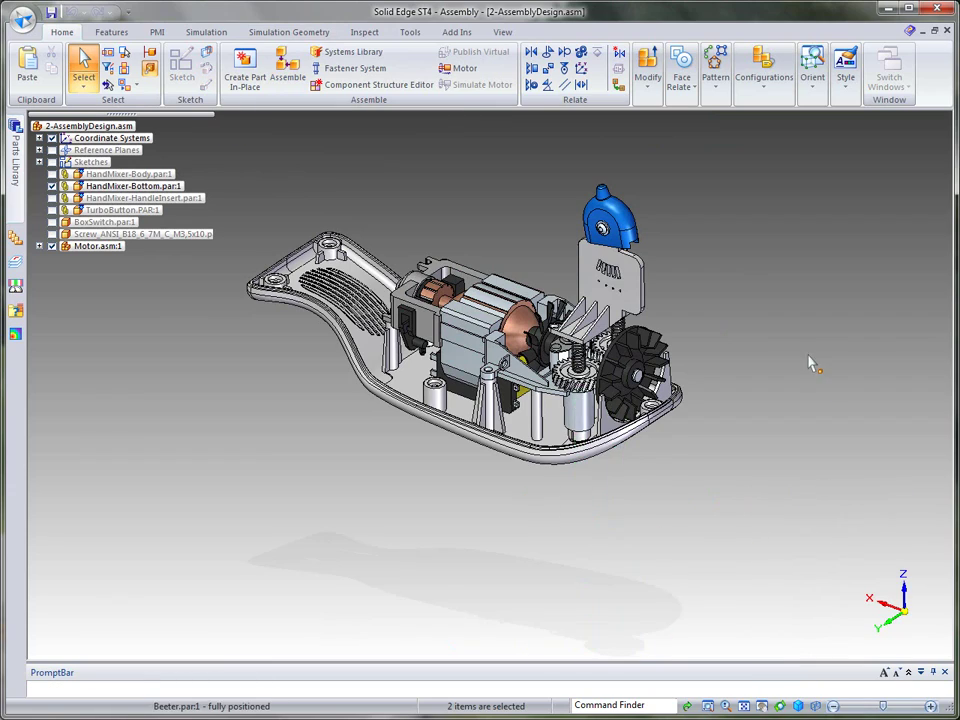
View the Harness Design environment and return to the assembly
ctrl+right_drag(829, 306, 913, 225)
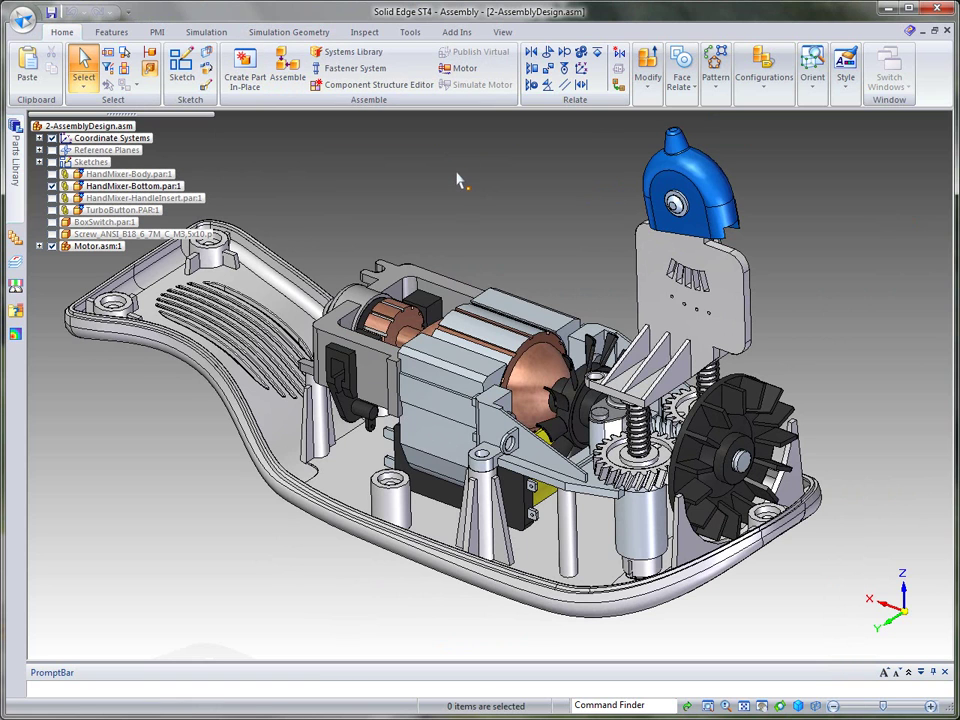
click(410, 32)
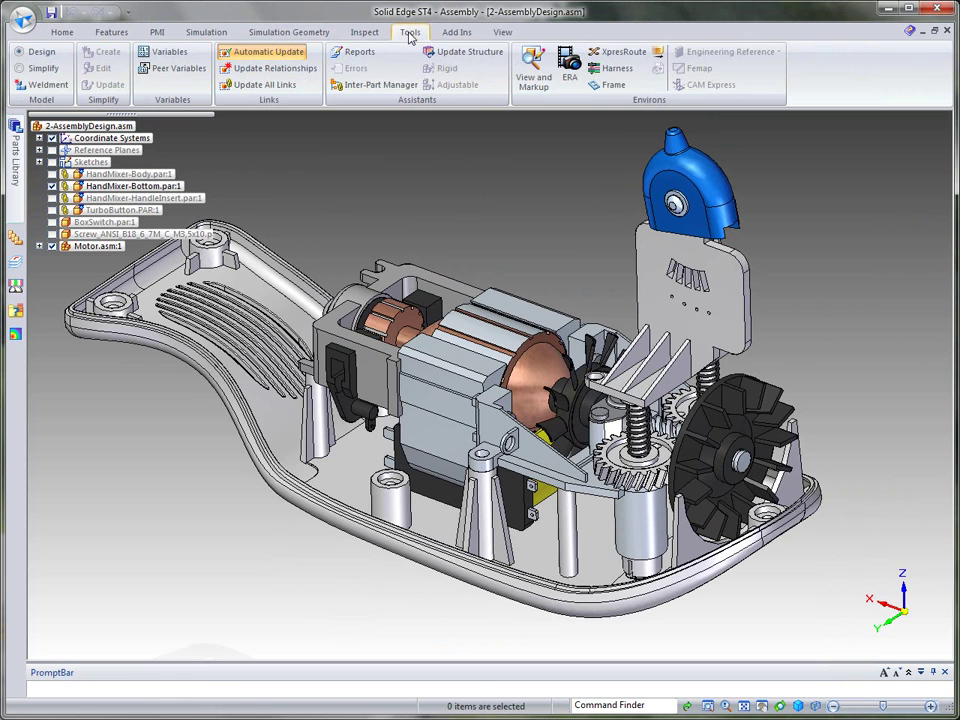
click(601, 73)
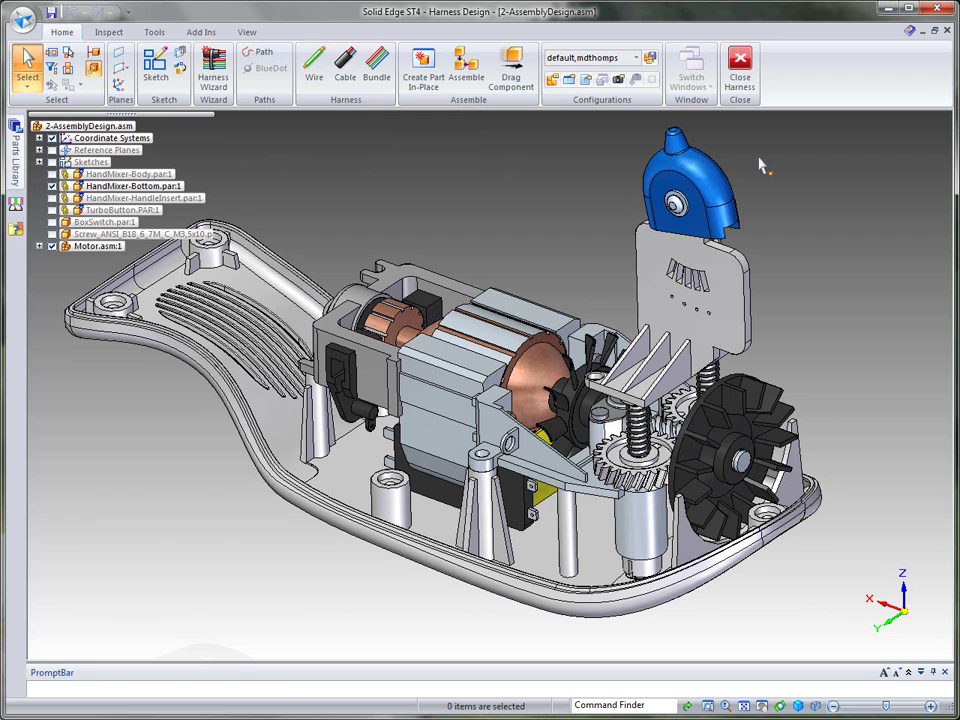
click(740, 70)
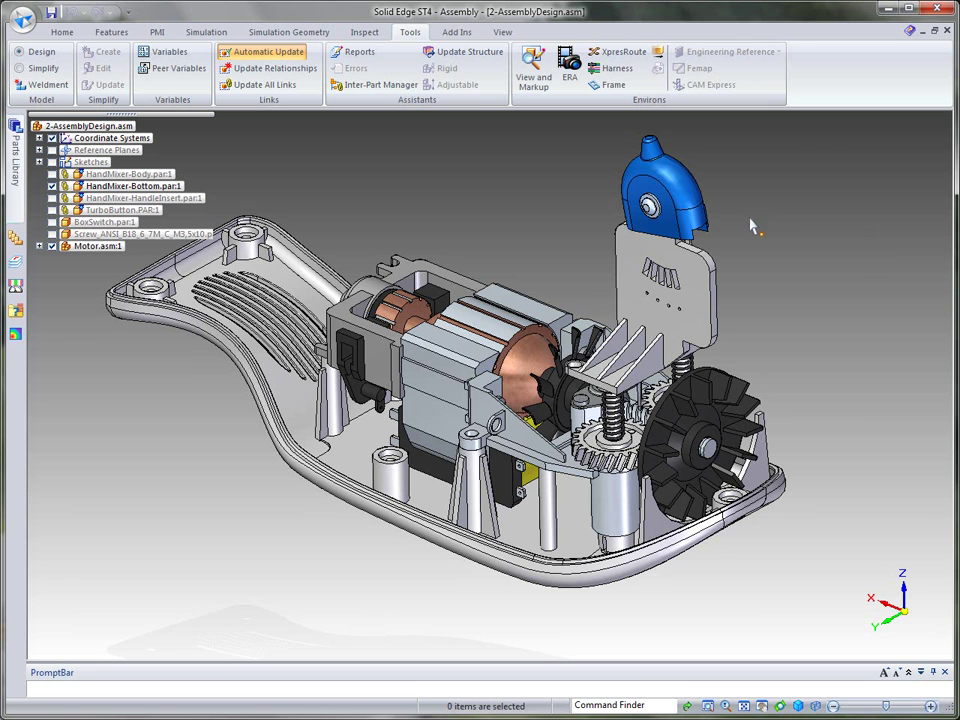
Open the control arm frame part, CtrlArmFrame.par, in place within the assembly
click(64, 32)
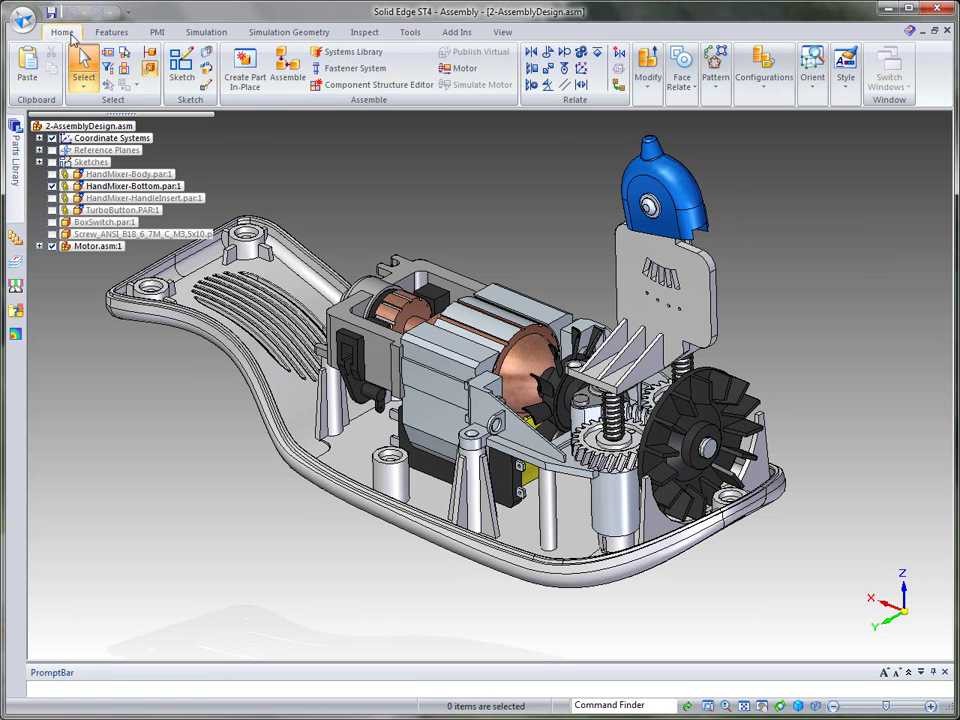
click(686, 280)
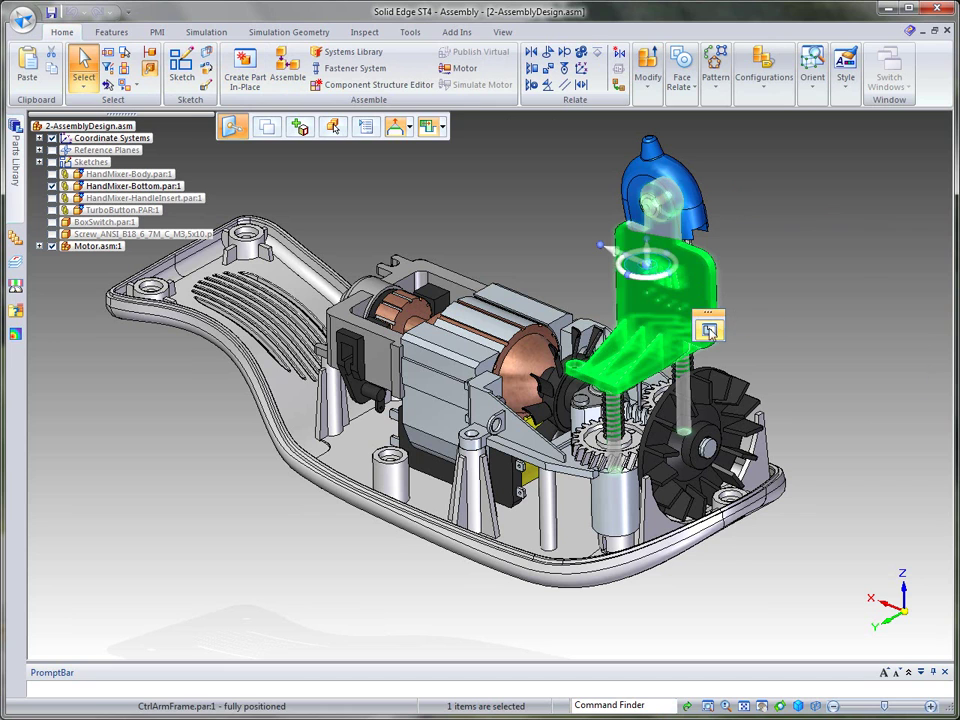
click(711, 331)
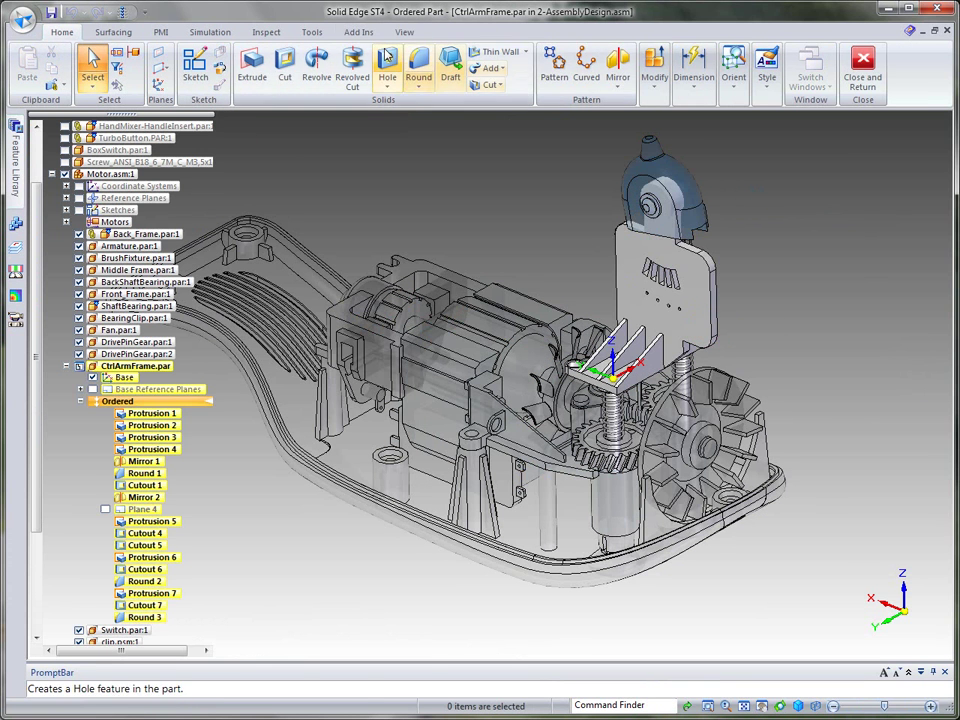
Examine the control arm frame's terminal assignments, highlight terminal 1, cancel without changes, and return to the assembly
click(311, 33)
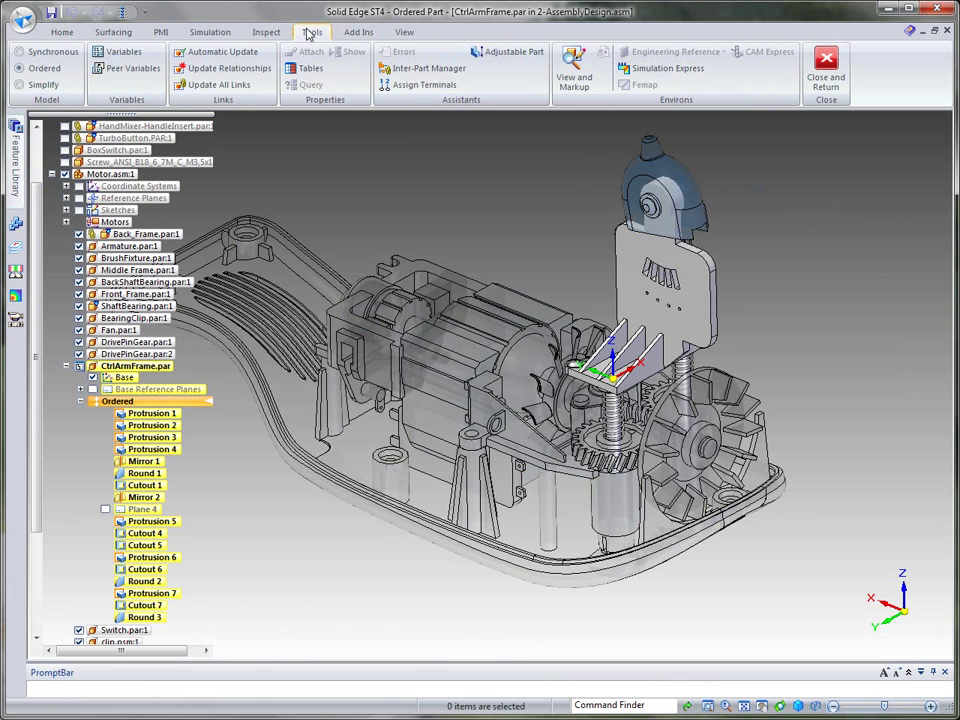
click(420, 85)
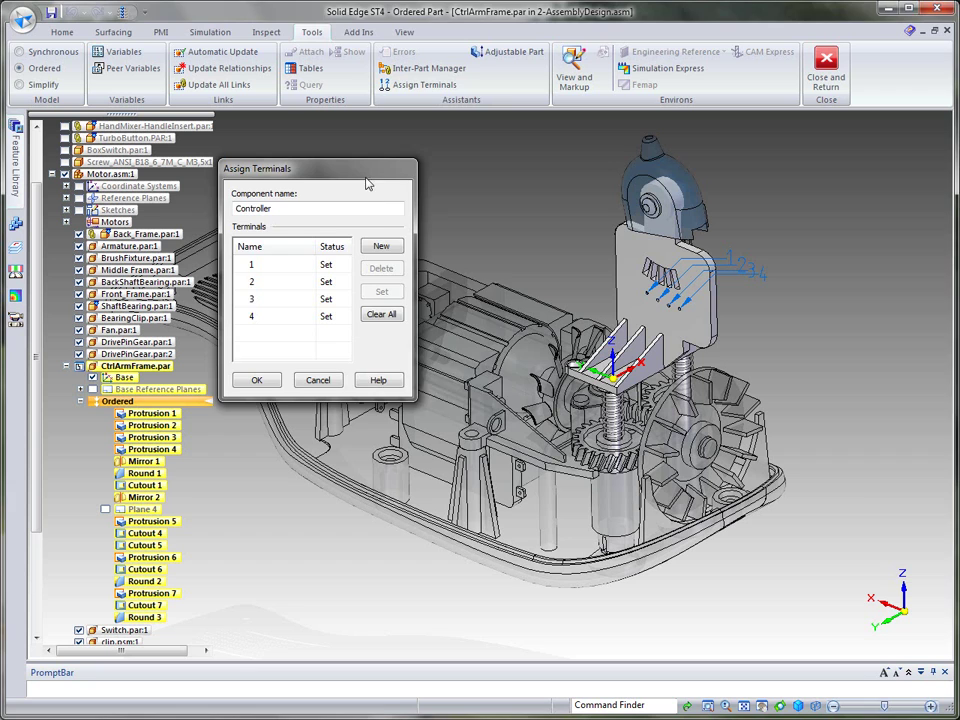
drag(366, 183, 470, 156)
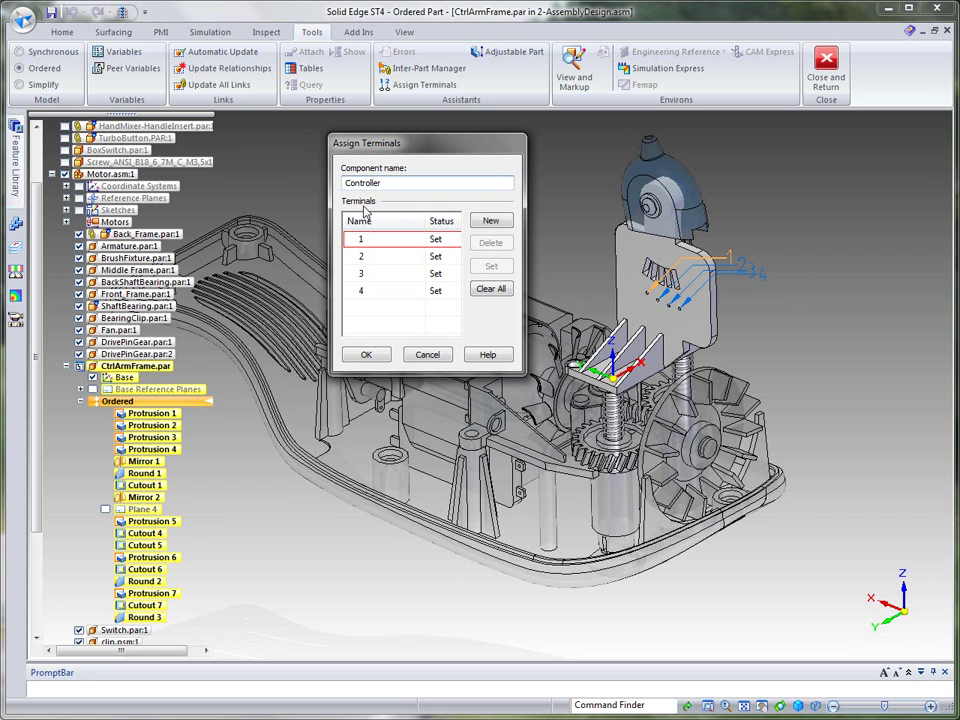
click(376, 241)
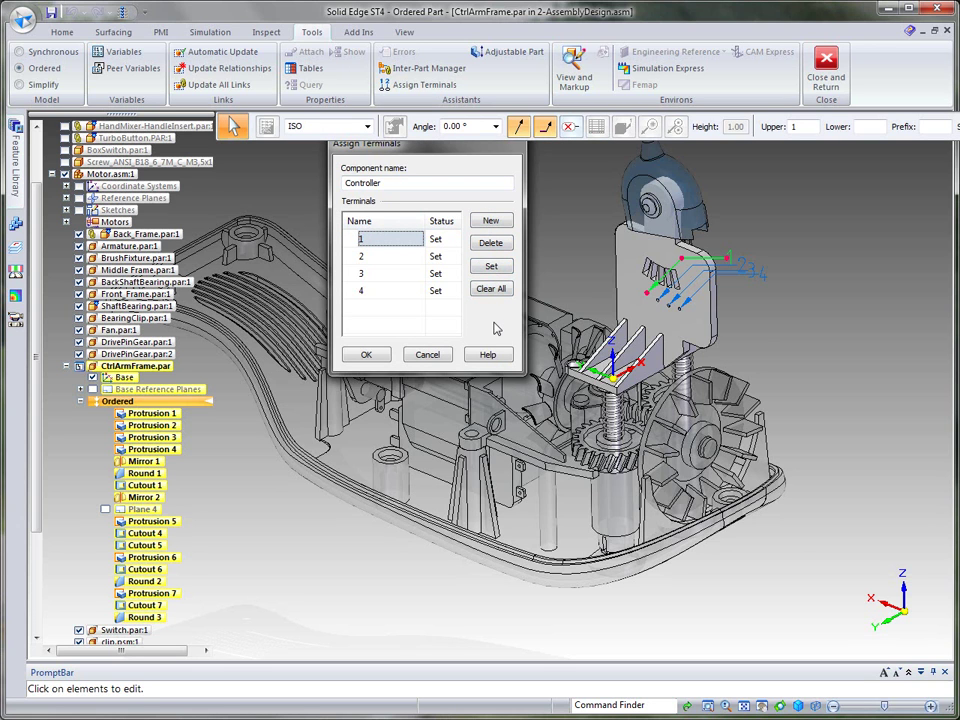
click(427, 356)
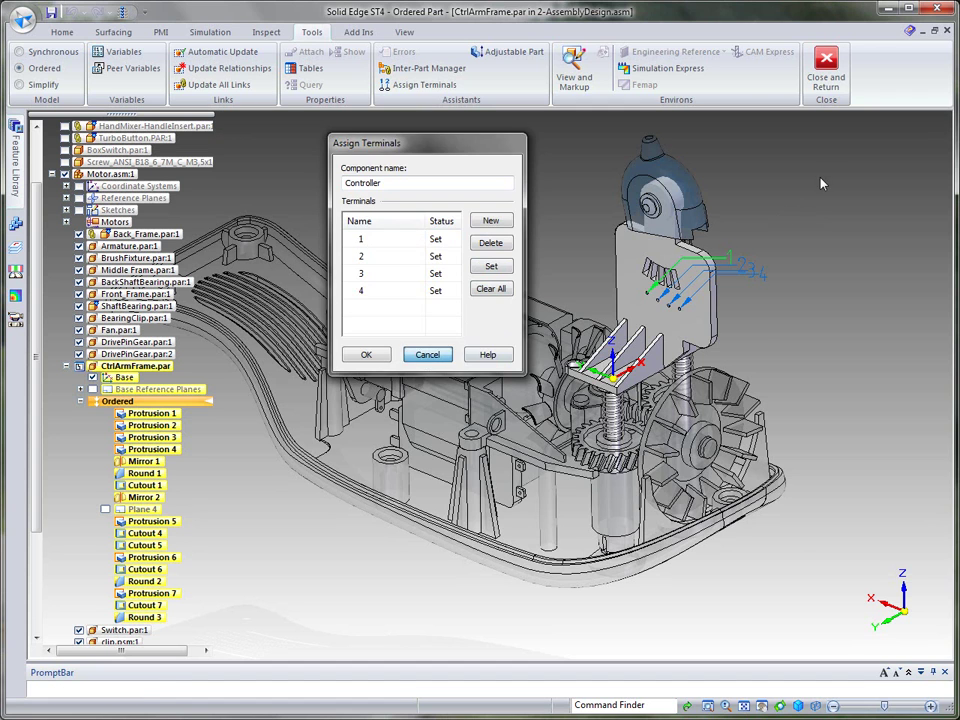
click(826, 70)
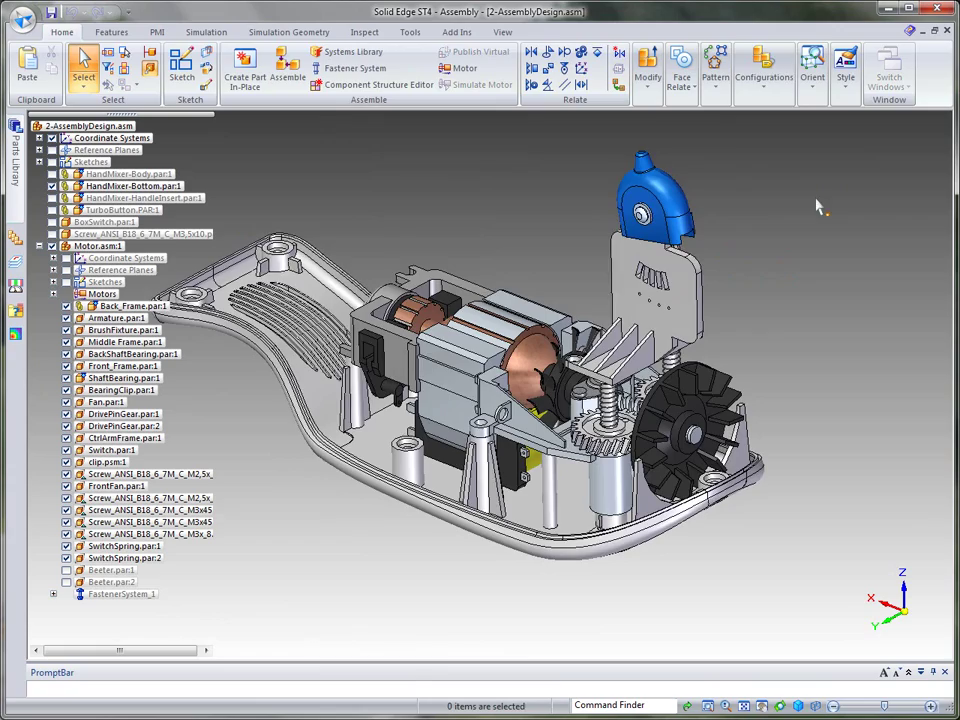
Start the Harness Wizard in the Harness Design environment with the Sample document format
click(409, 31)
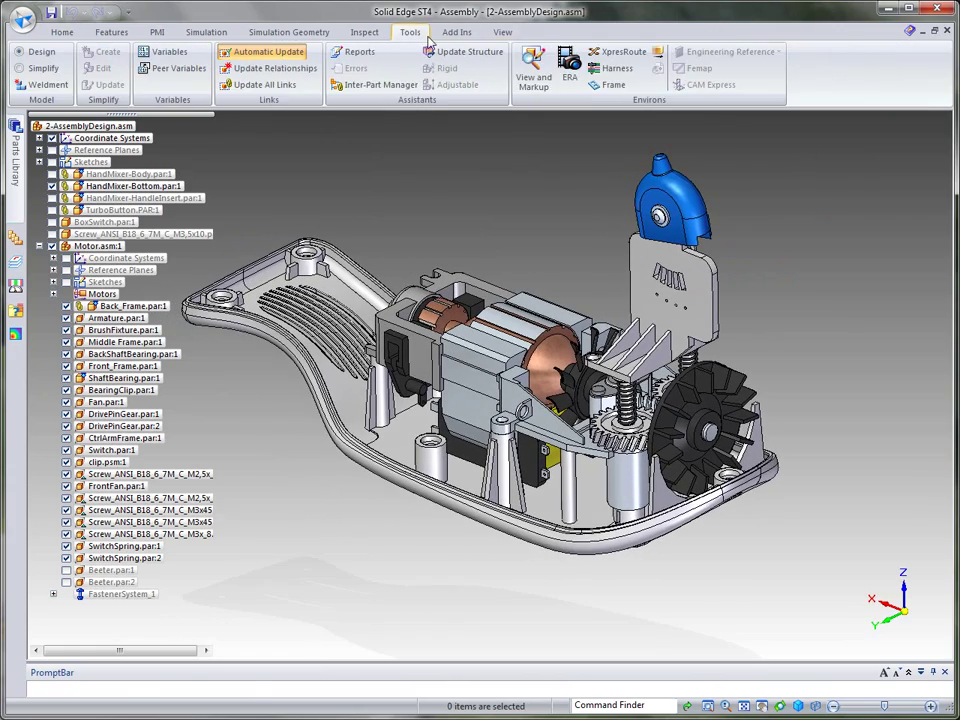
click(610, 69)
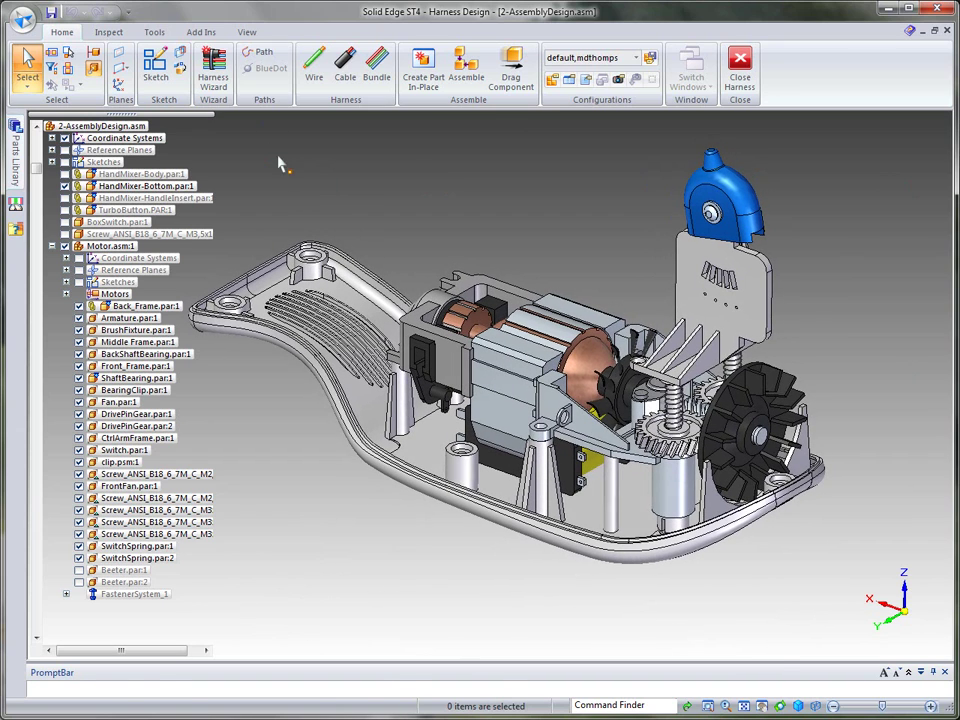
click(215, 68)
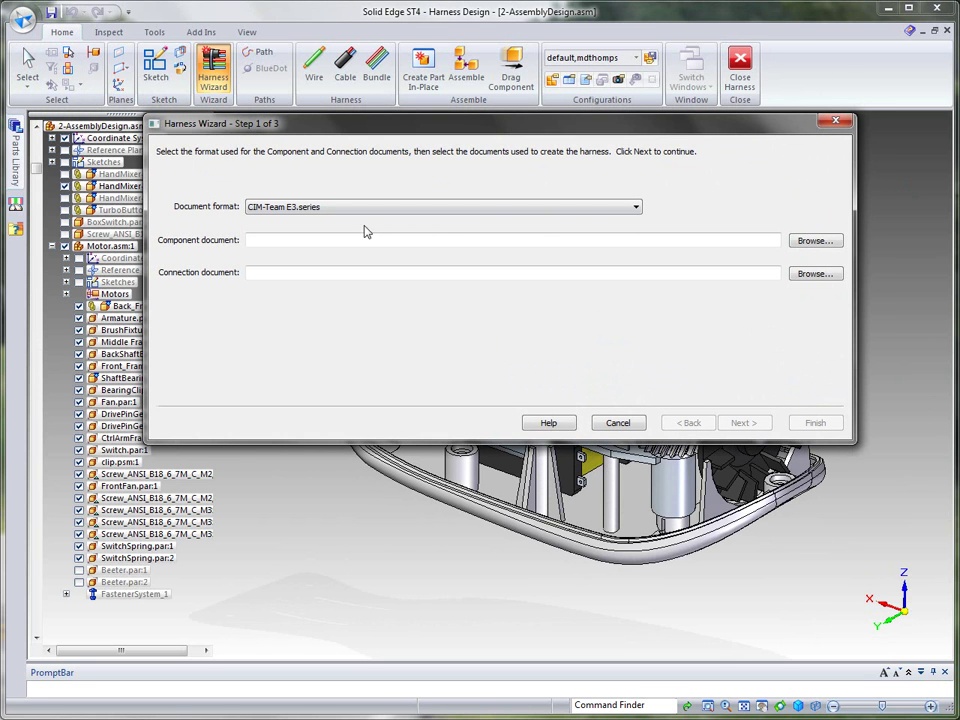
click(636, 207)
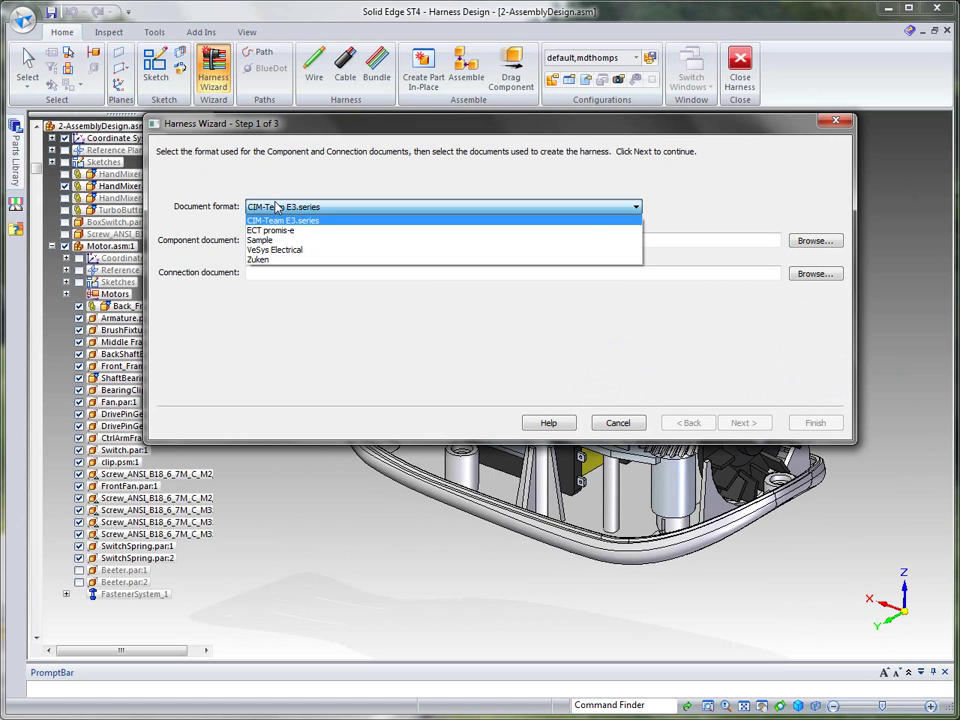
click(262, 241)
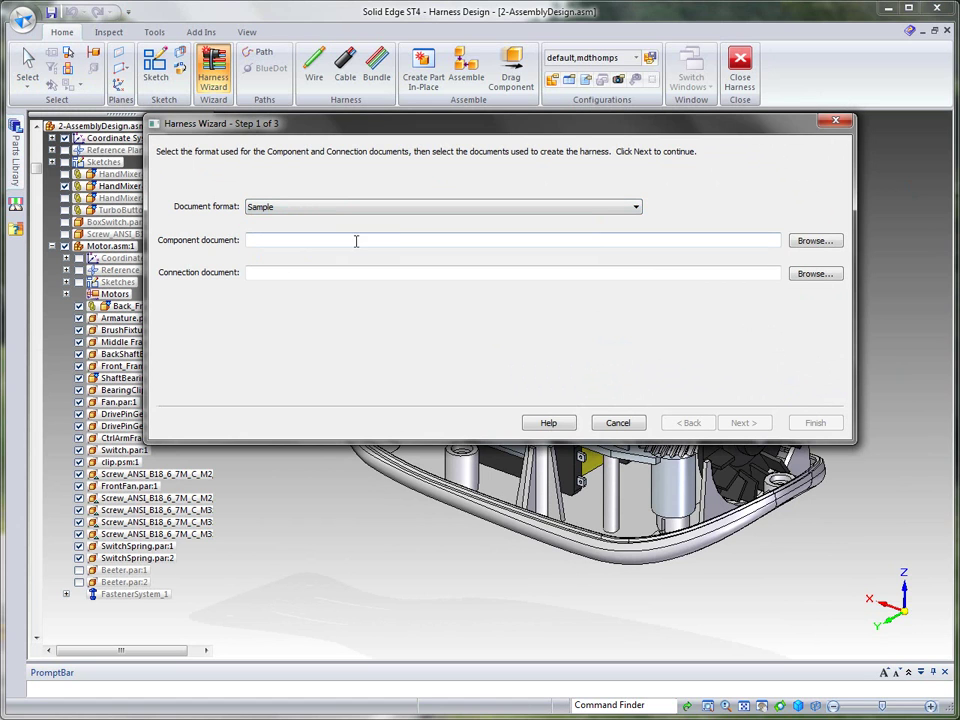
Load HandMixer.cmp as the component document and HandMixer.con as the connection document from the Working folder
click(812, 241)
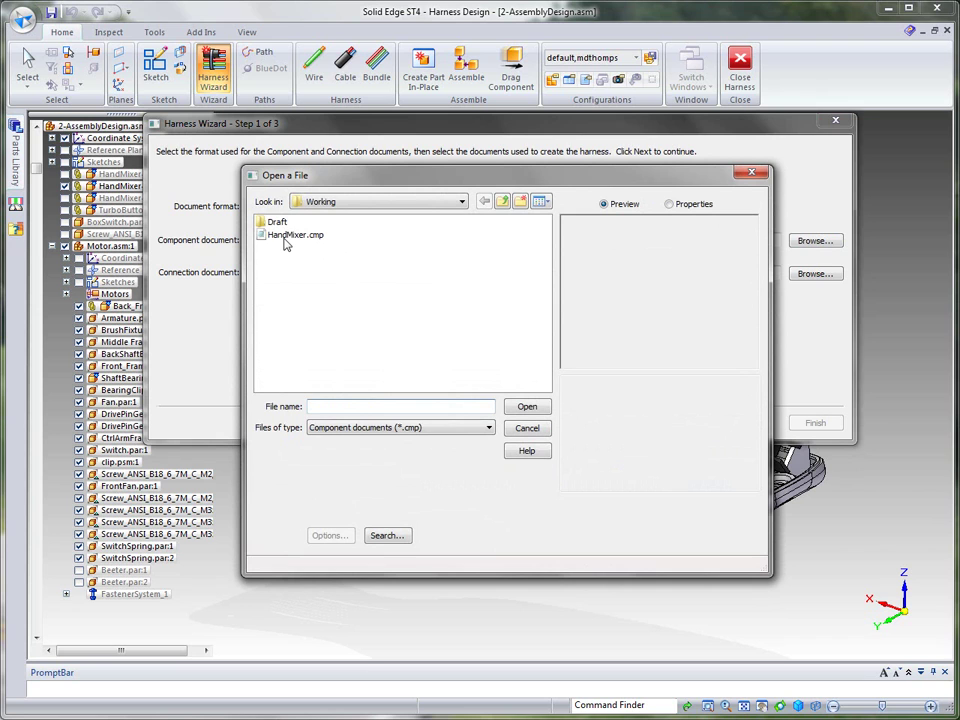
click(290, 236)
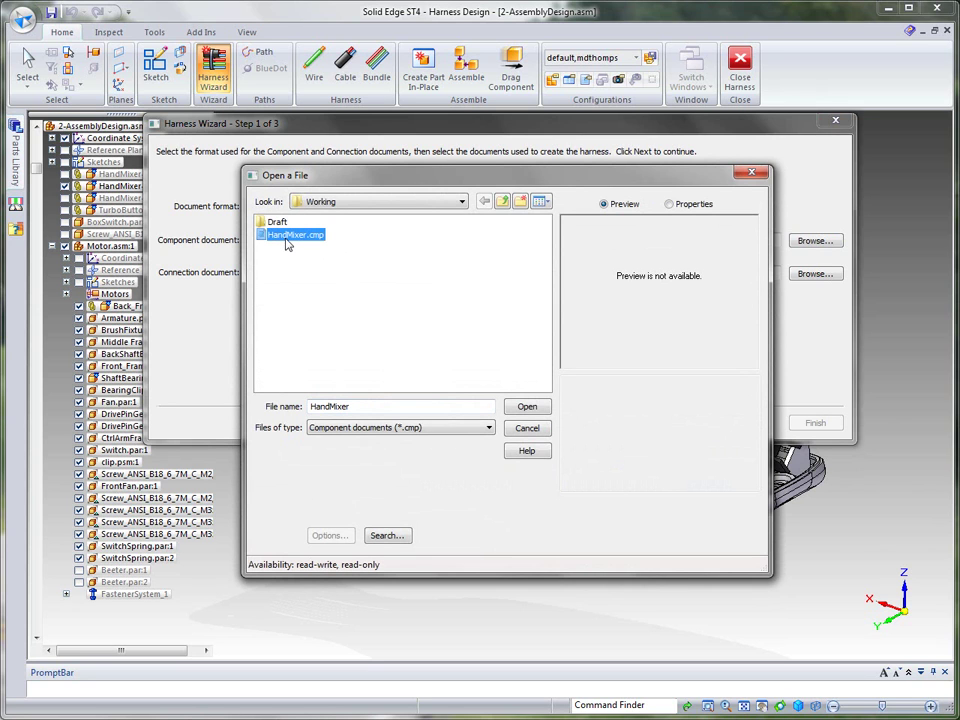
click(527, 408)
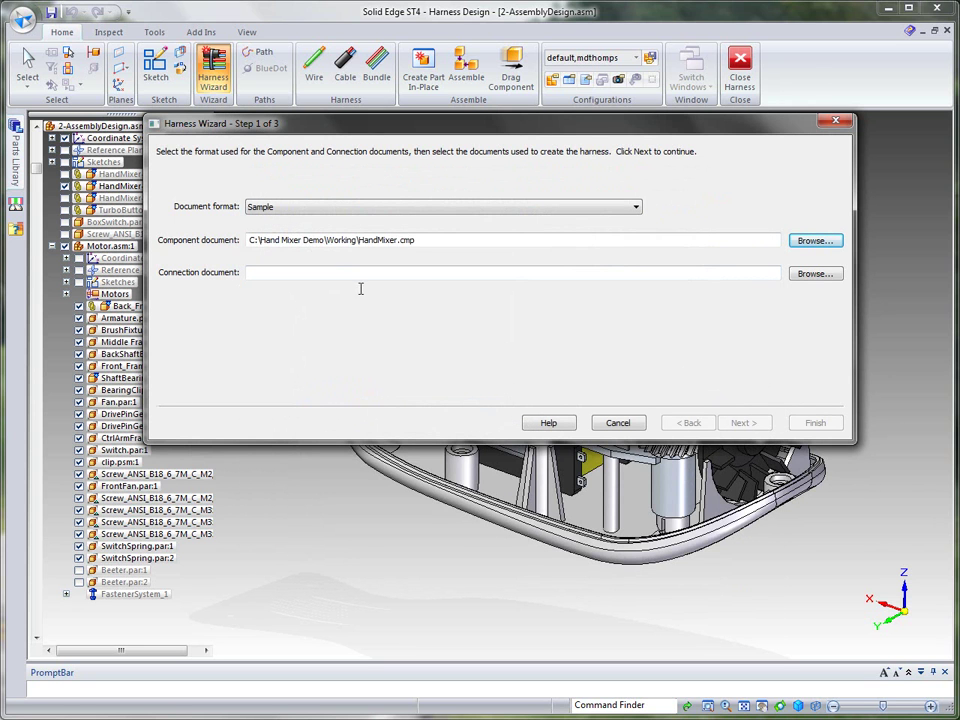
click(816, 275)
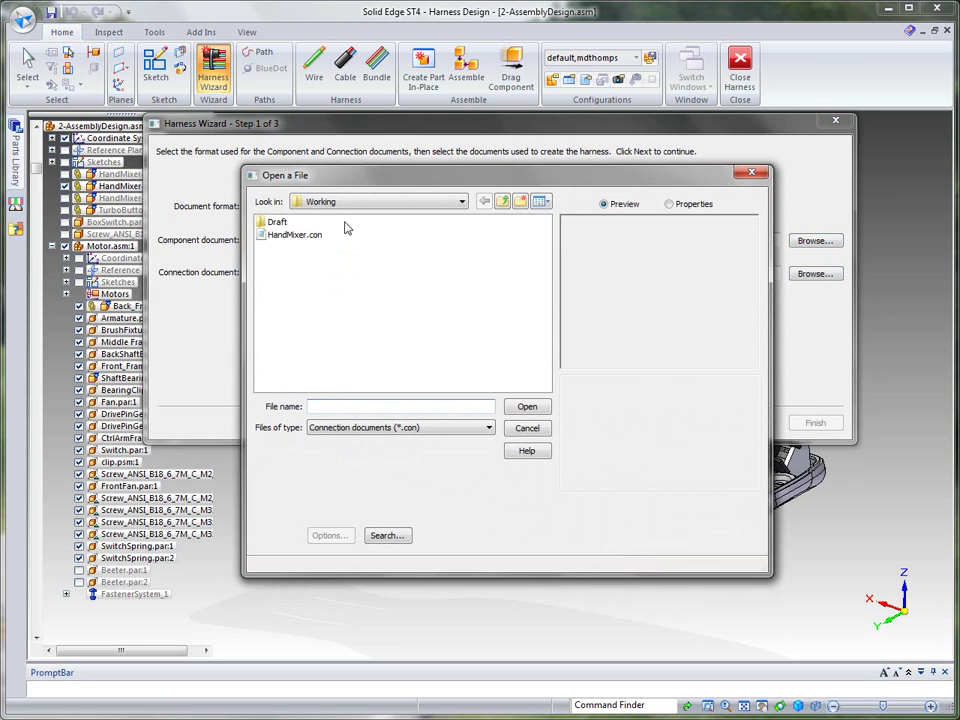
click(296, 235)
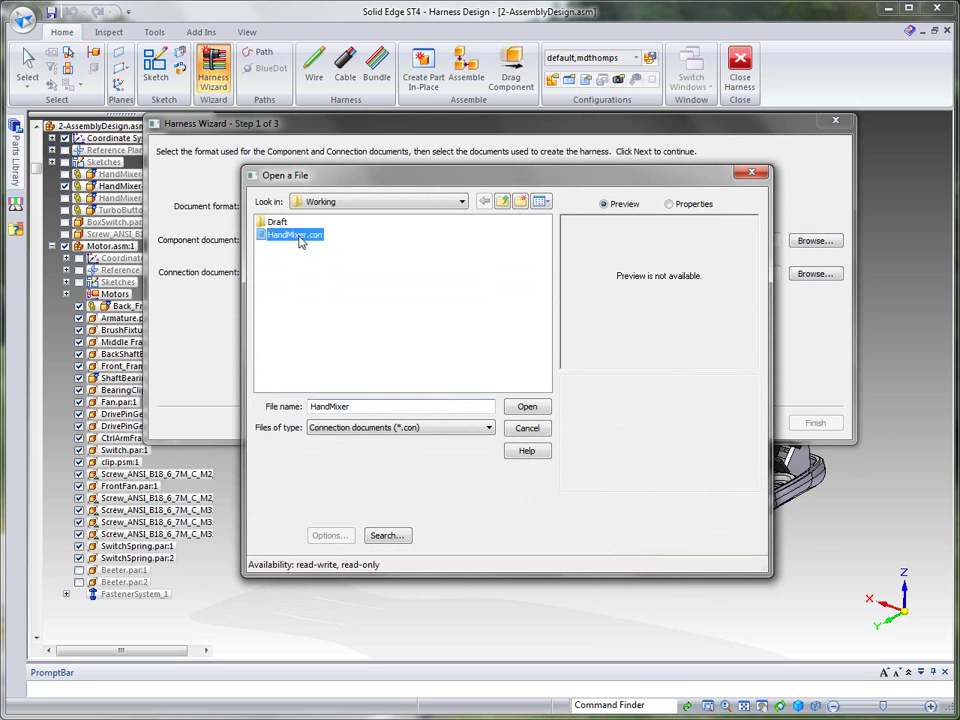
click(527, 407)
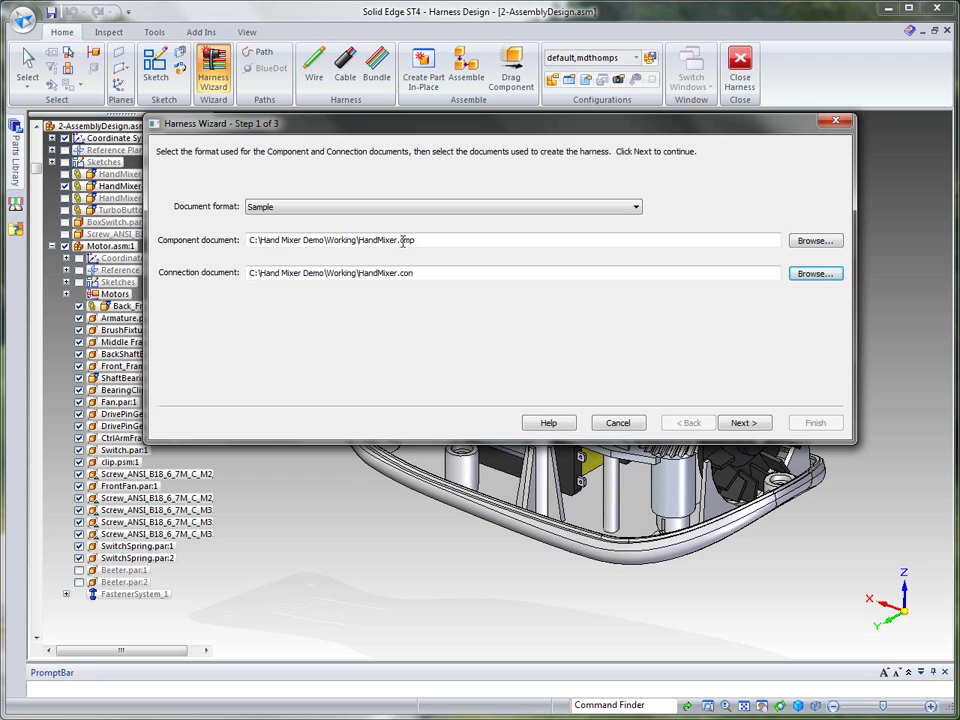
Advance the wizard to the component list and widen the Component Name column to show its full heading
click(741, 423)
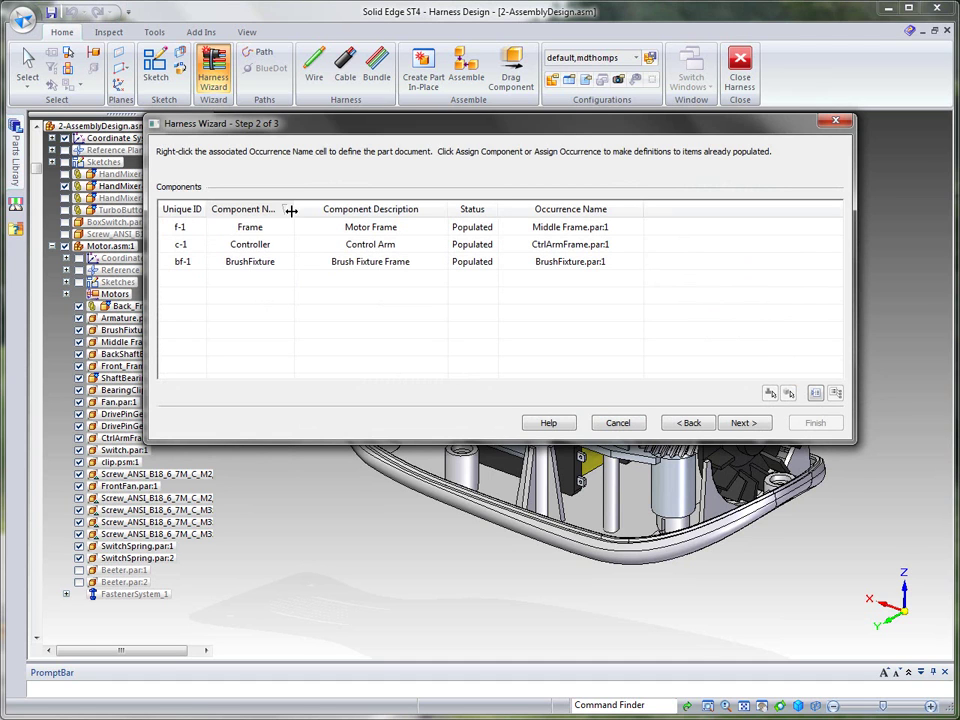
drag(295, 204, 347, 204)
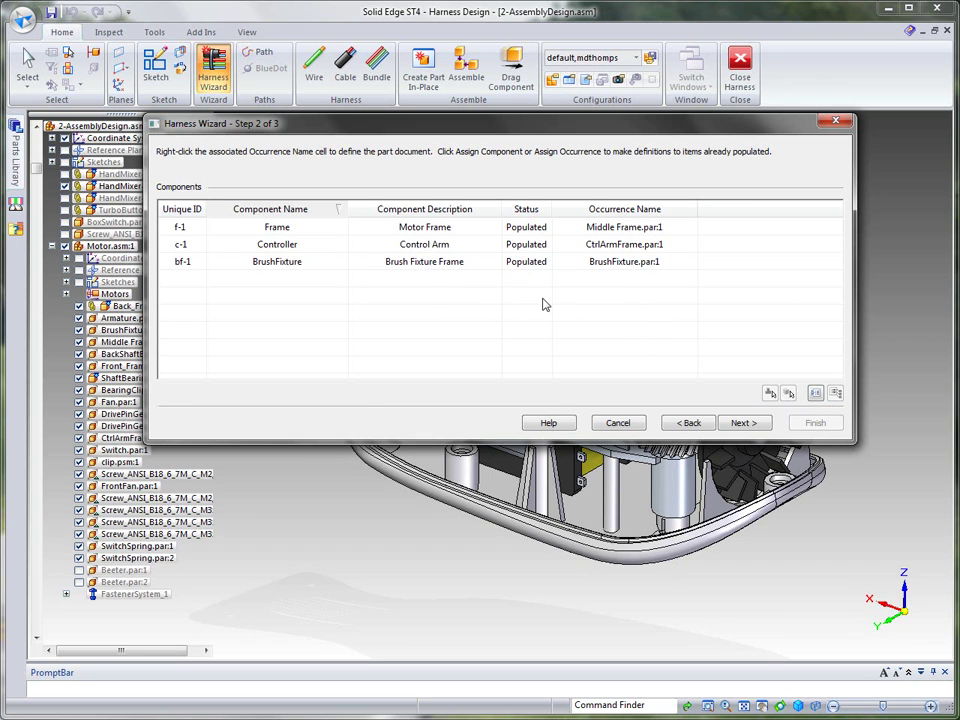
Advance the wizard to the connection list, enlarge and reposition its window to show the cable attributes, and widen the From Component column
click(744, 423)
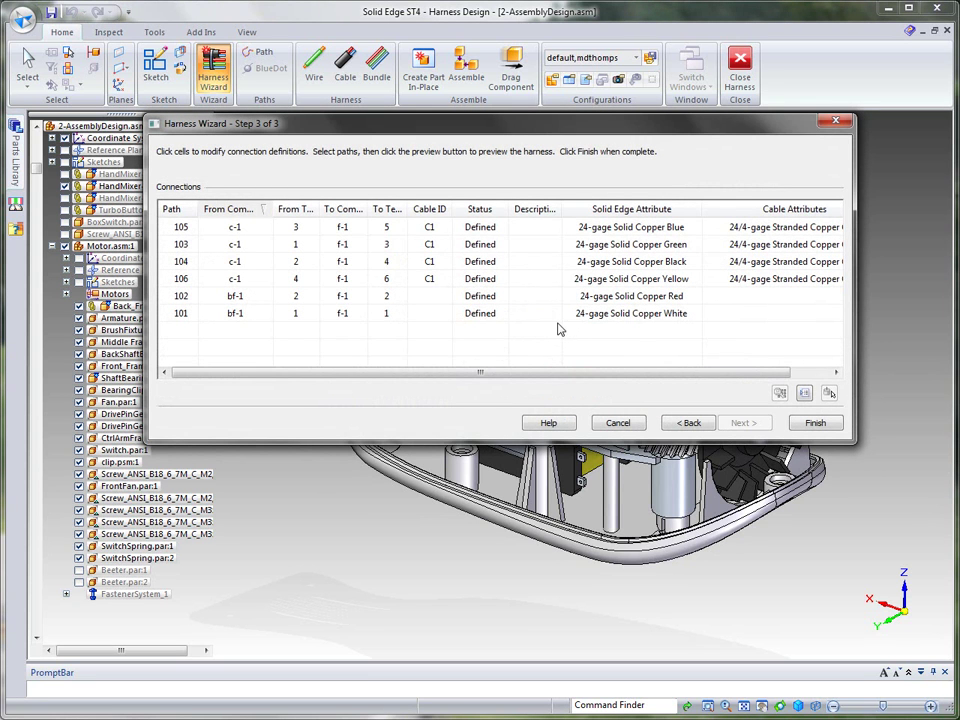
drag(851, 266, 930, 266)
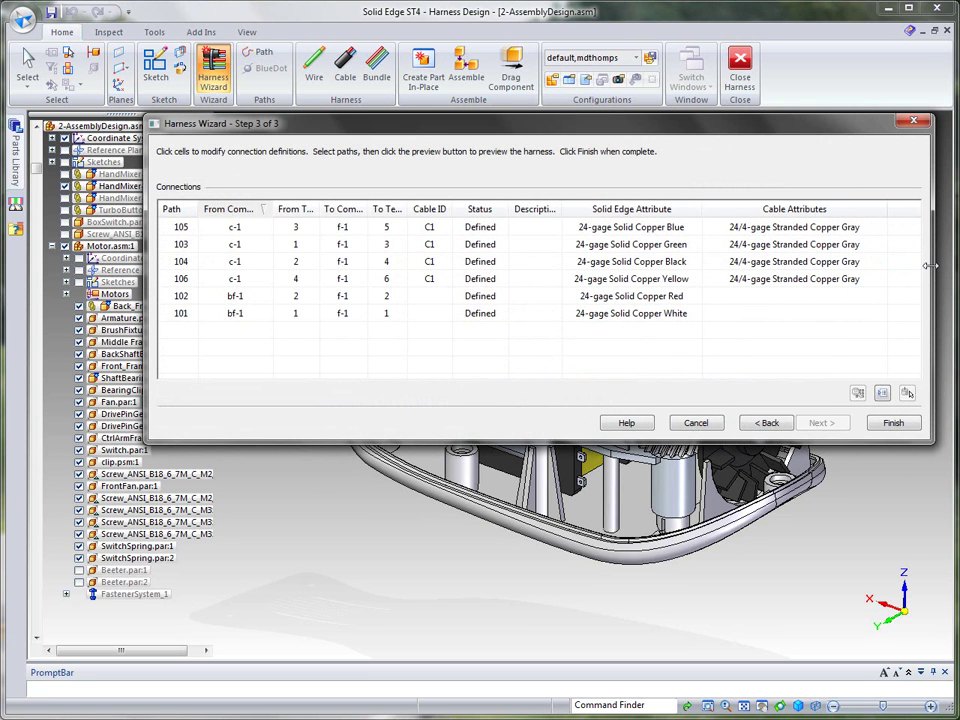
drag(415, 135, 345, 90)
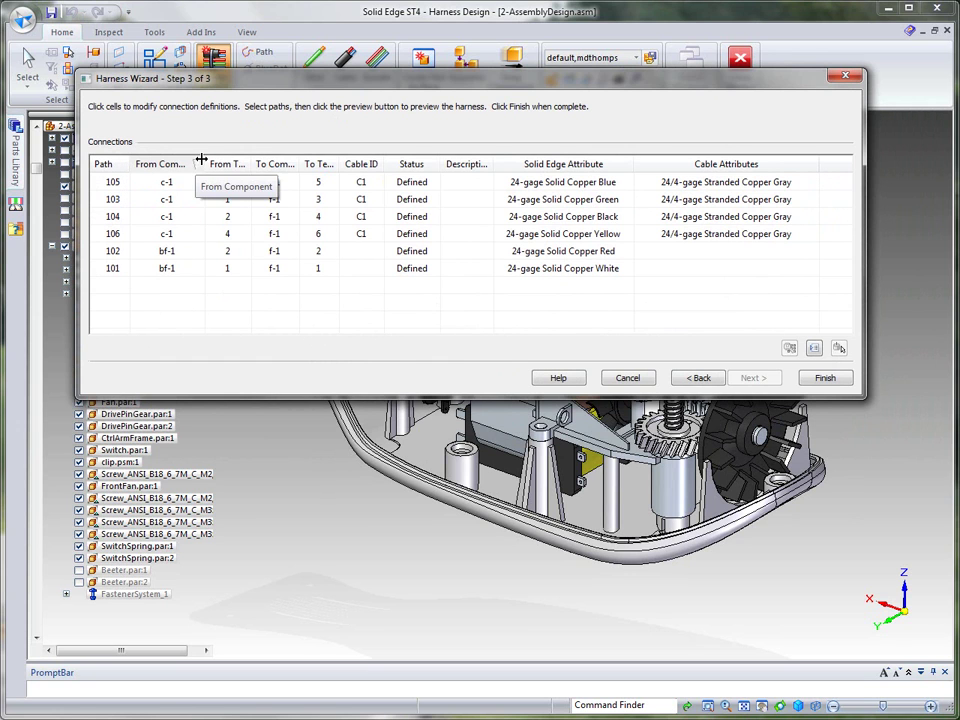
mouse_move(199, 162)
mouse_down()
mouse_move(274, 160)
mouse_move(204, 160)
mouse_up()
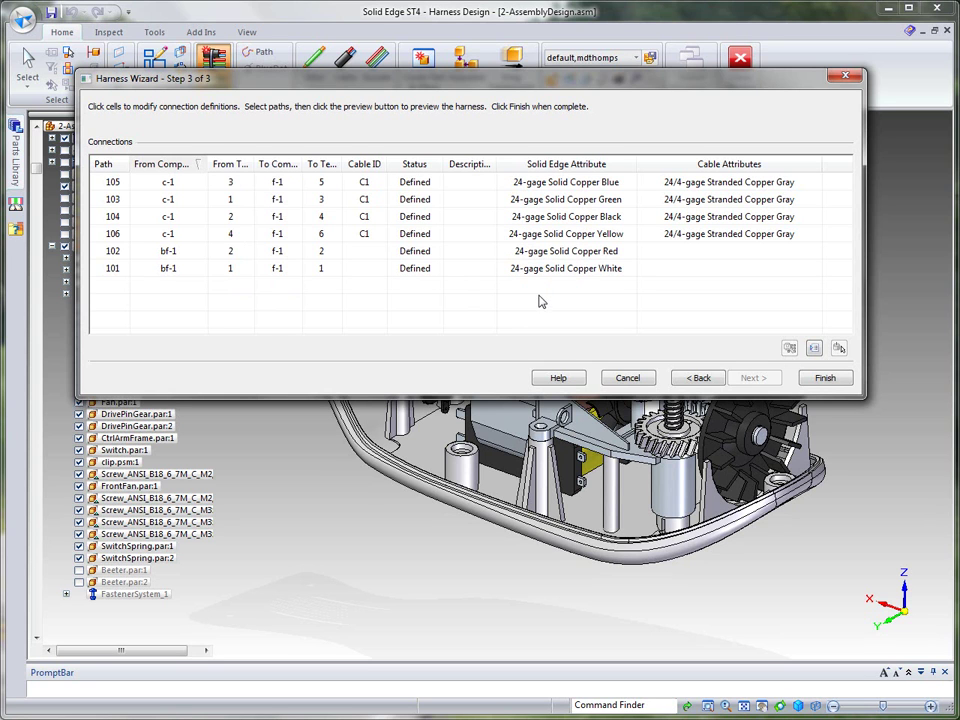
Accept the connection options of 1 point per wire and 20% cable sheathing strip back length, and finish the Harness Wizard
click(814, 347)
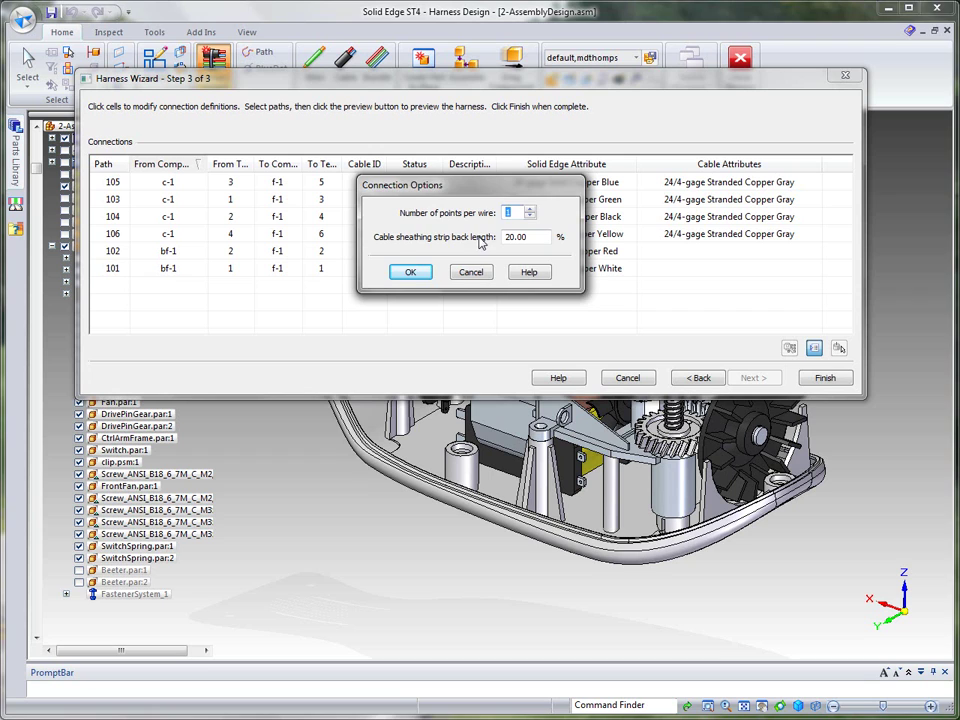
click(406, 276)
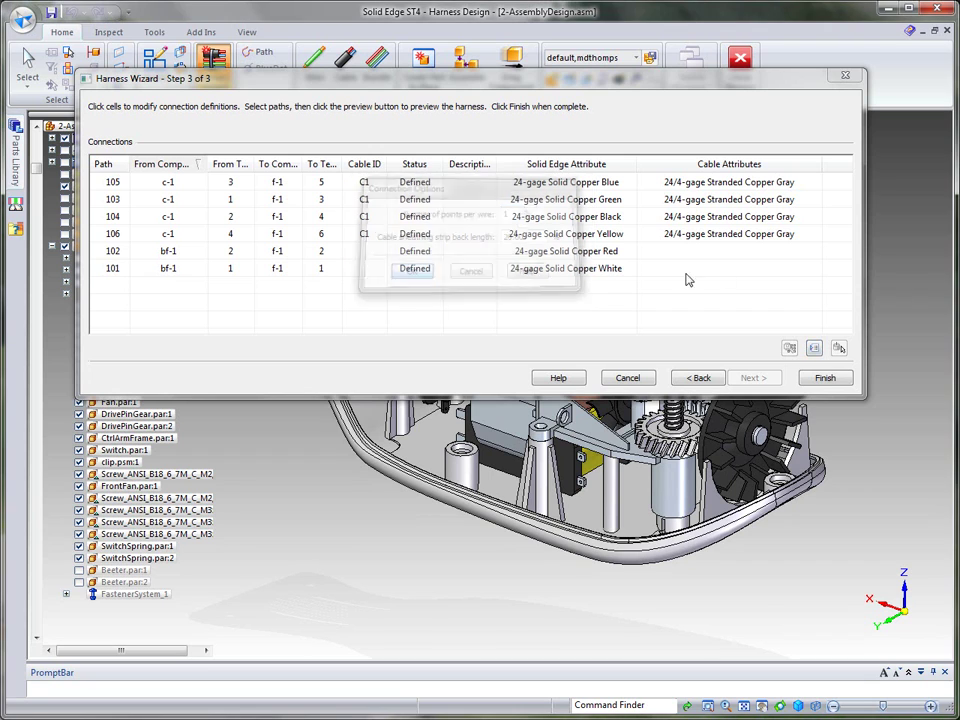
click(826, 378)
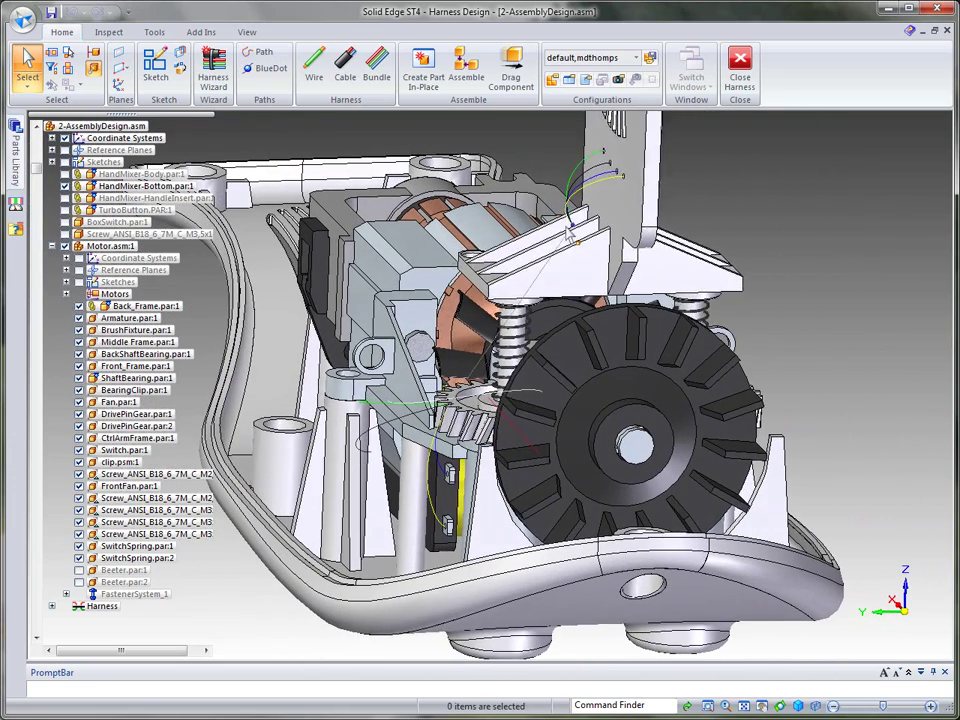
Edit the definition of BlueDot_5 at the control arm frame, lock its movement to the Y axis, and move it to about Y 15.3 mm
right_click(574, 232)
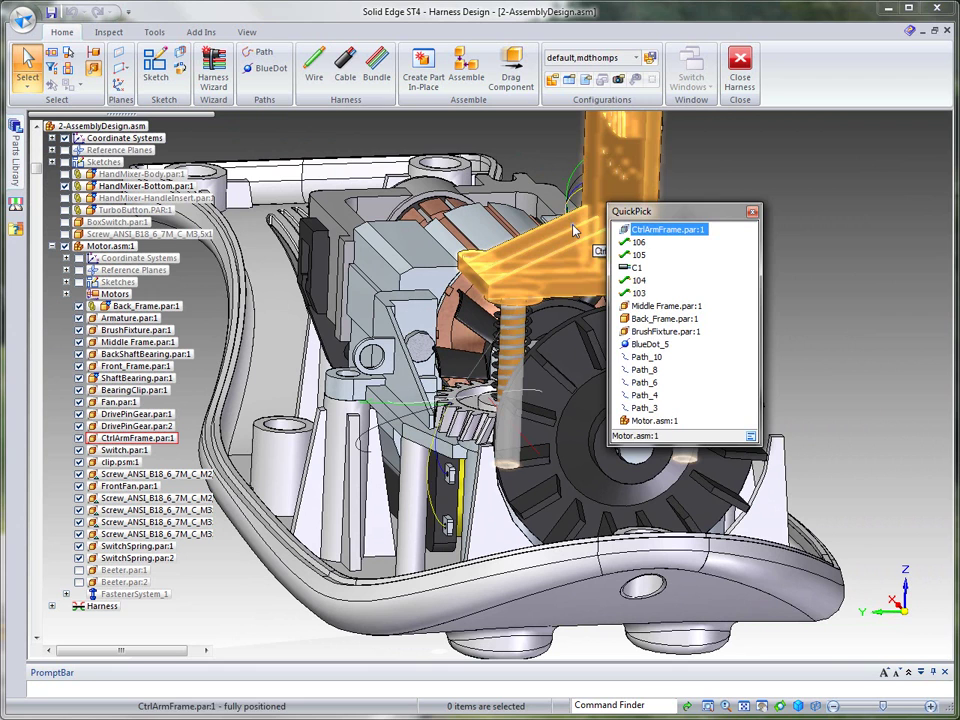
click(648, 344)
right_click(795, 229)
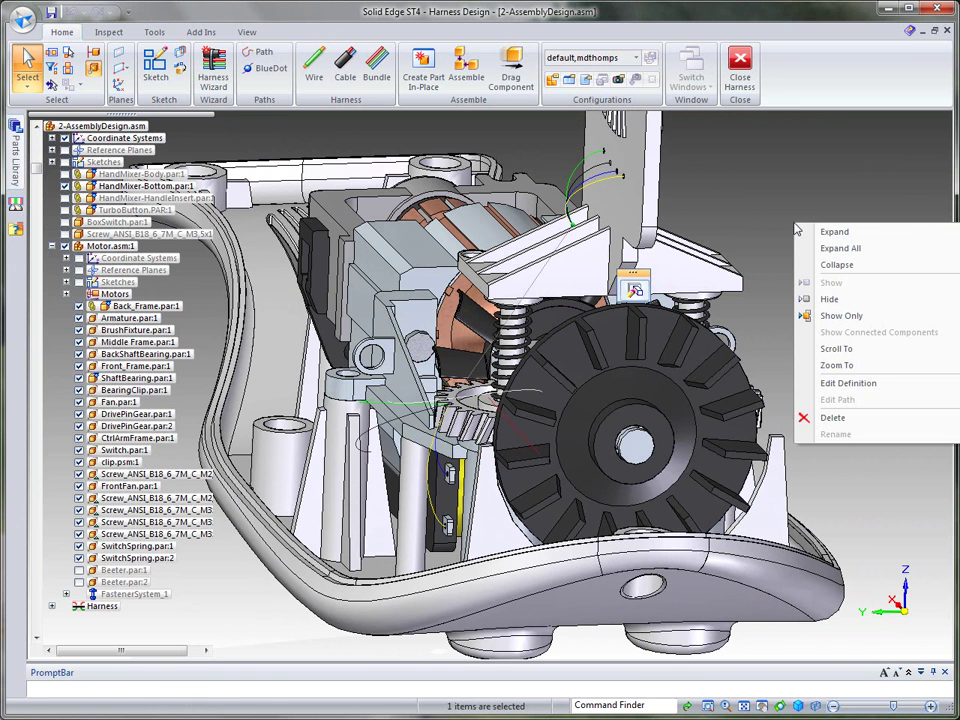
click(840, 384)
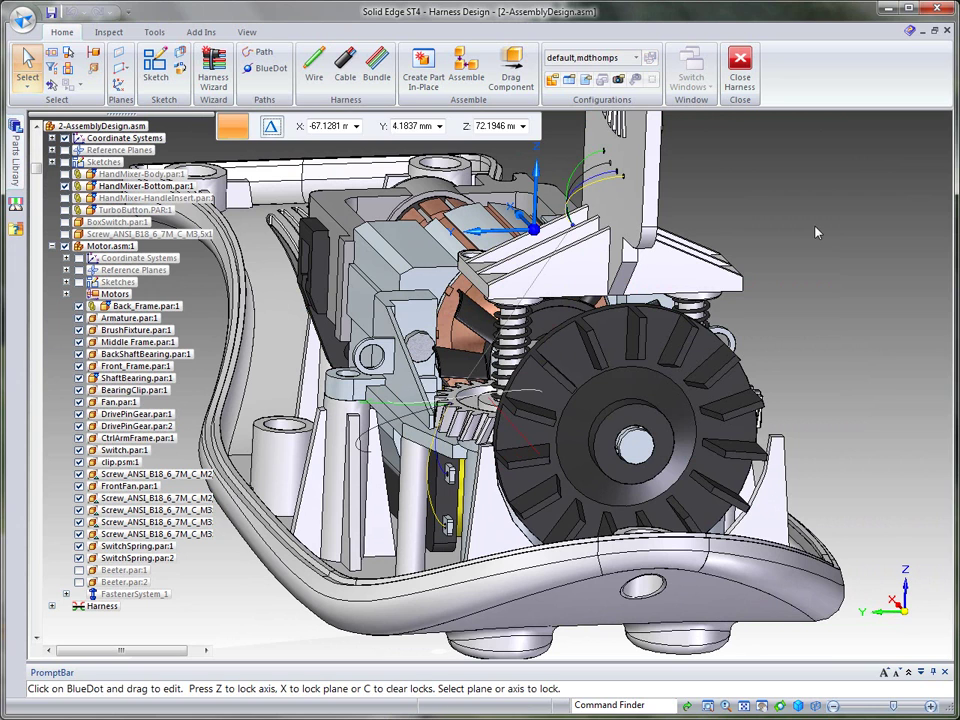
drag(535, 229, 839, 222)
click(796, 227)
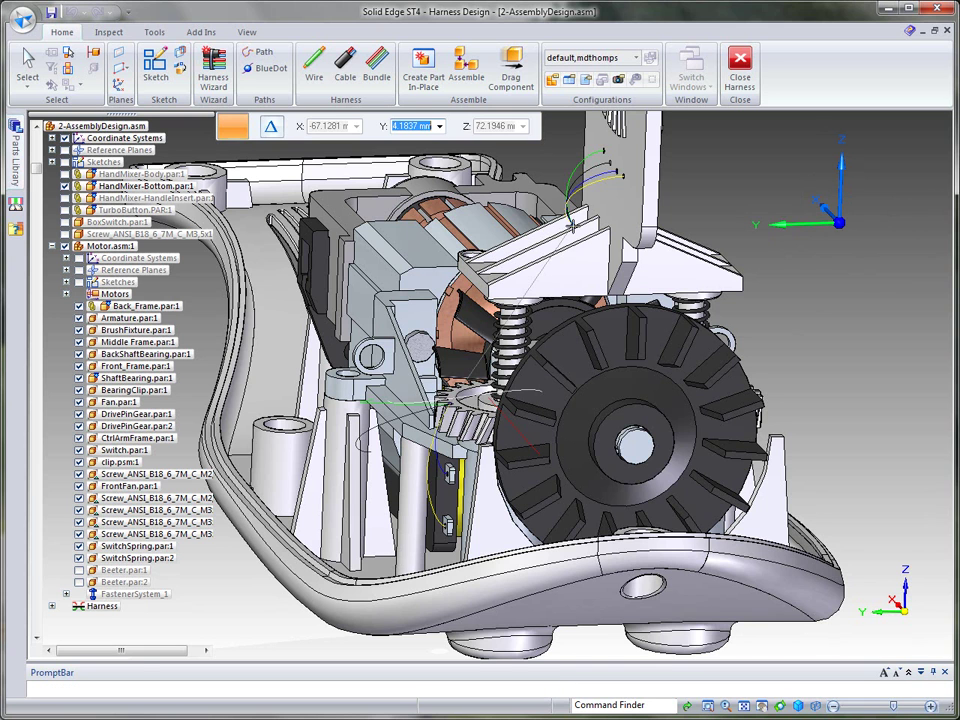
drag(575, 224, 515, 253)
Reposition the BlueDot beside the control arm frame to about X -69.2, Y 19.3, Z 69.7 mm
middle_drag(853, 324, 585, 186)
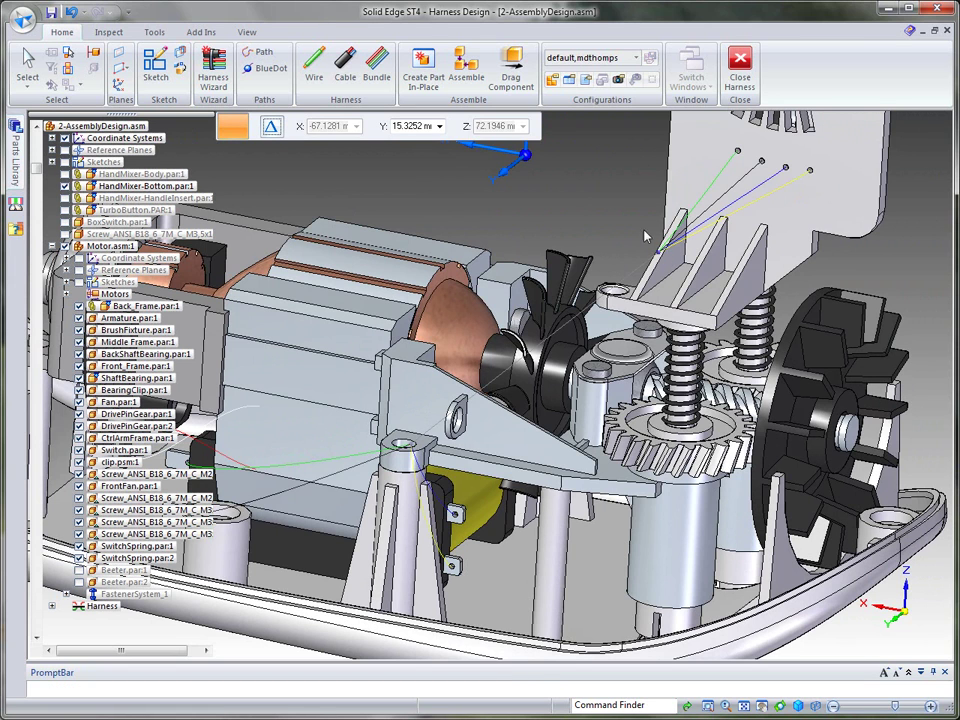
drag(660, 252, 671, 267)
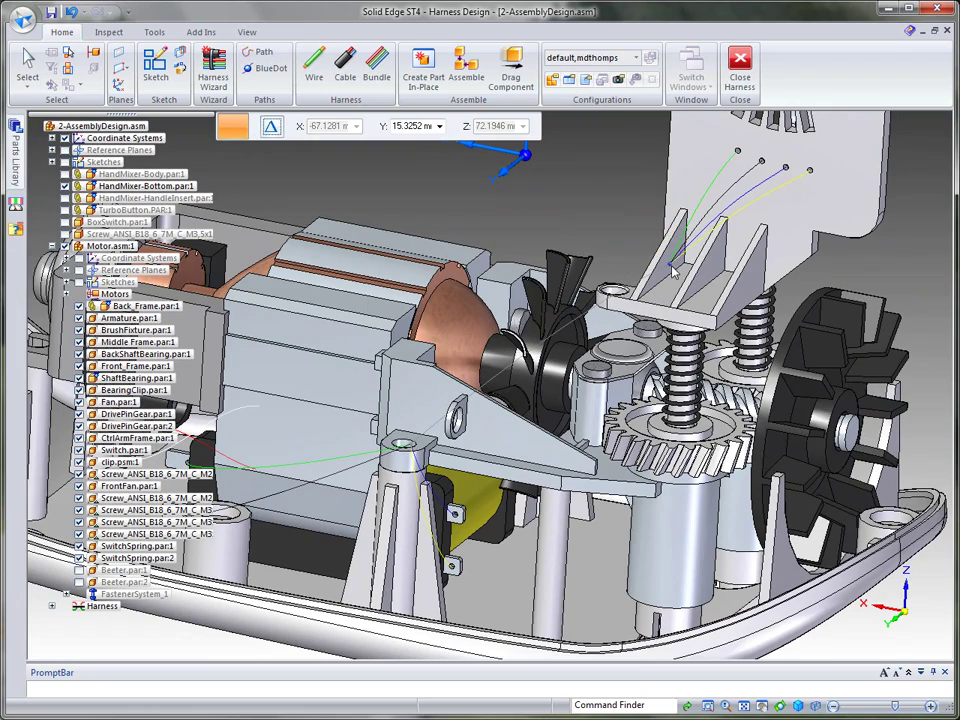
middle_drag(838, 166, 590, 225)
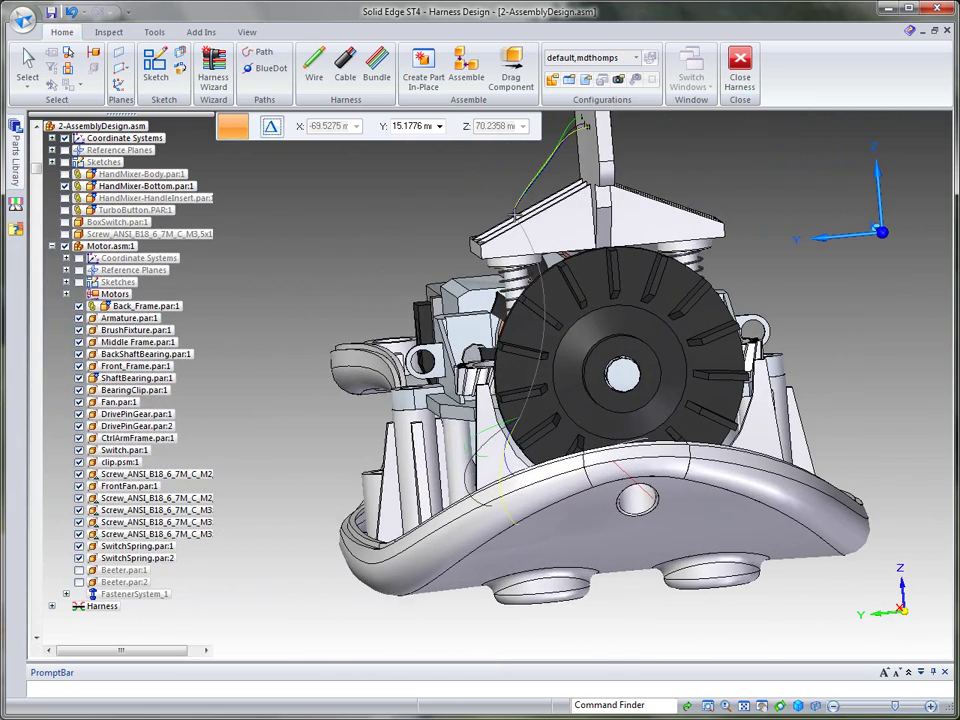
drag(497, 218, 489, 220)
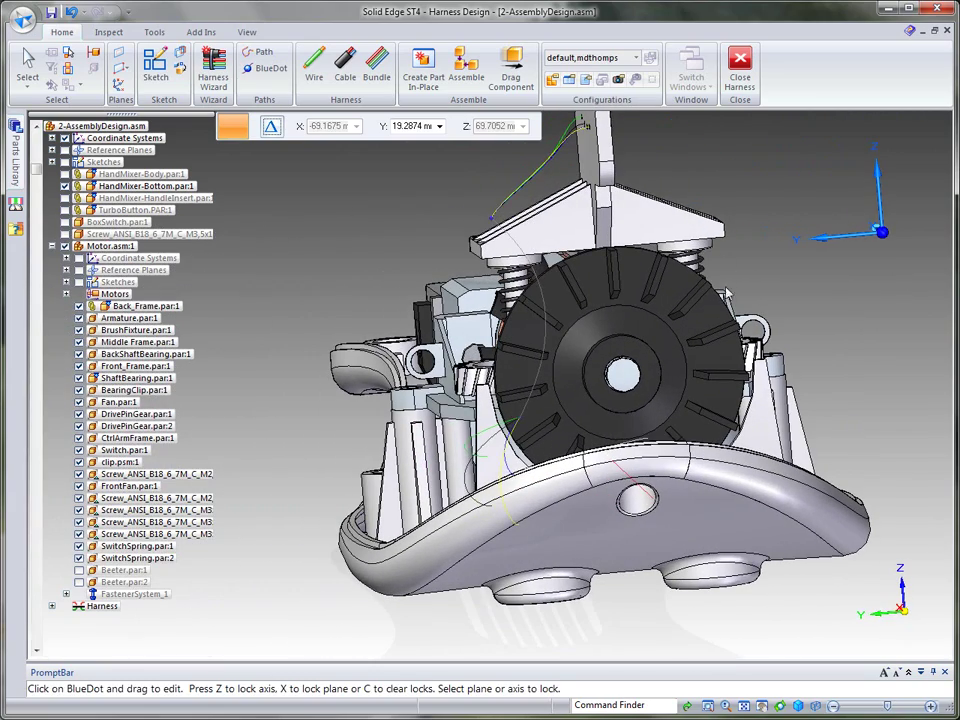
Move the lower BlueDot outward beside the motor frame to about X -16.8, Y 34.4, Z 22.7 mm and end the BlueDot editing
middle_drag(530, 365, 532, 430)
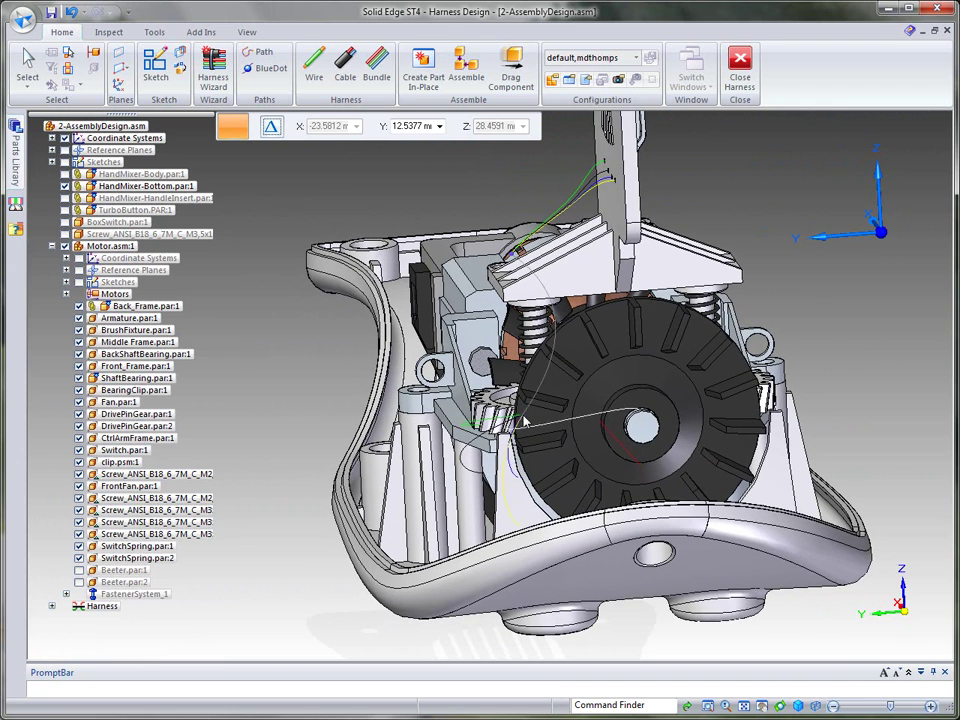
click(407, 443)
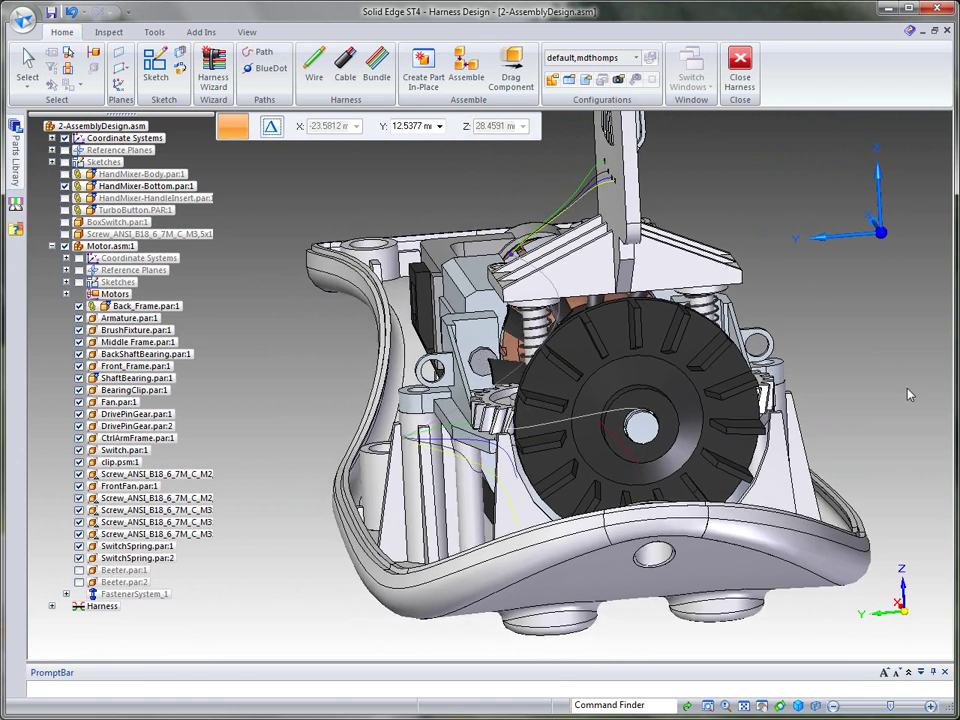
middle_drag(909, 394, 817, 445)
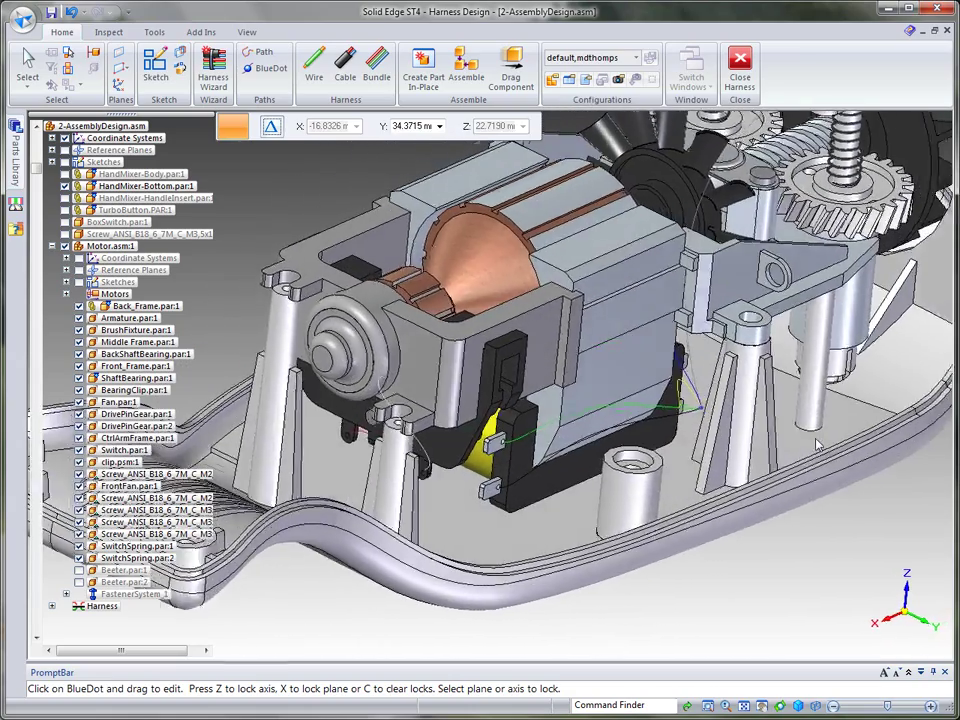
middle_drag(816, 444, 683, 210)
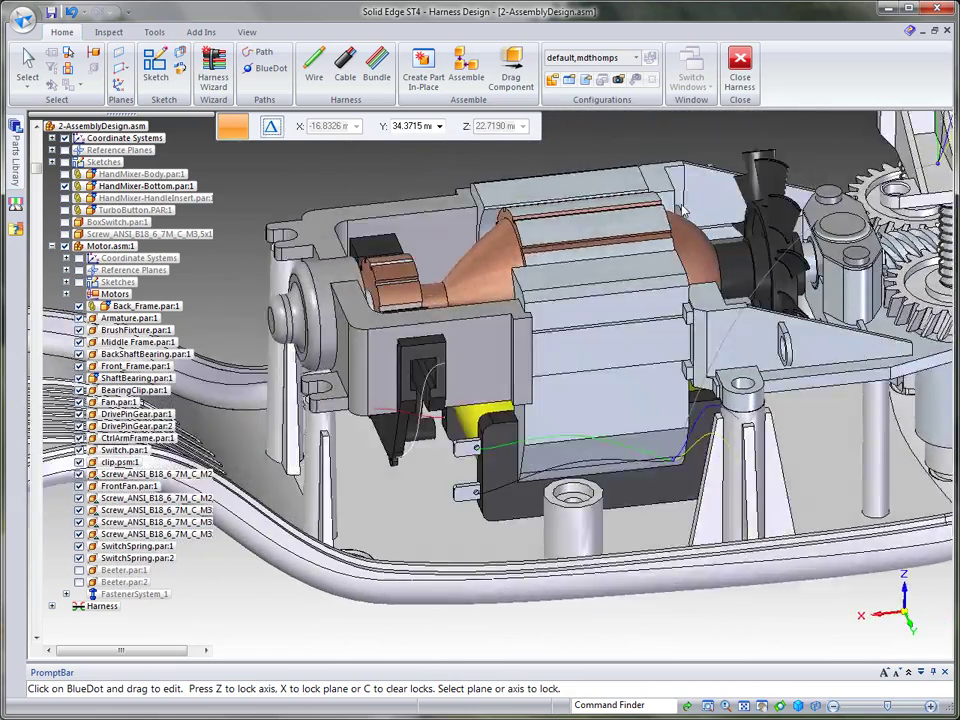
click(28, 62)
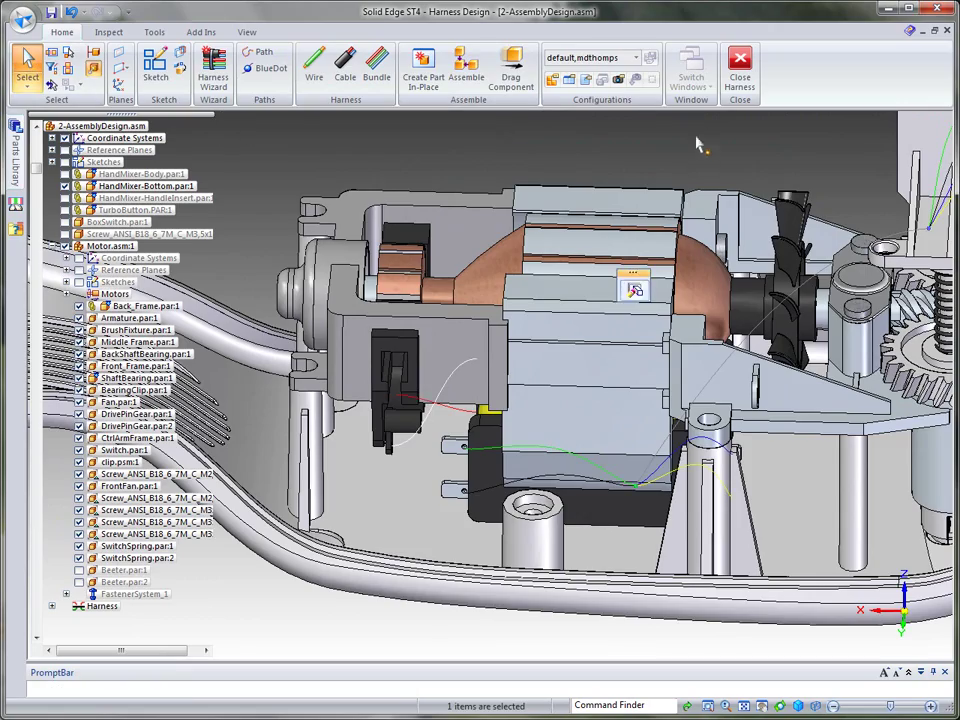
click(857, 171)
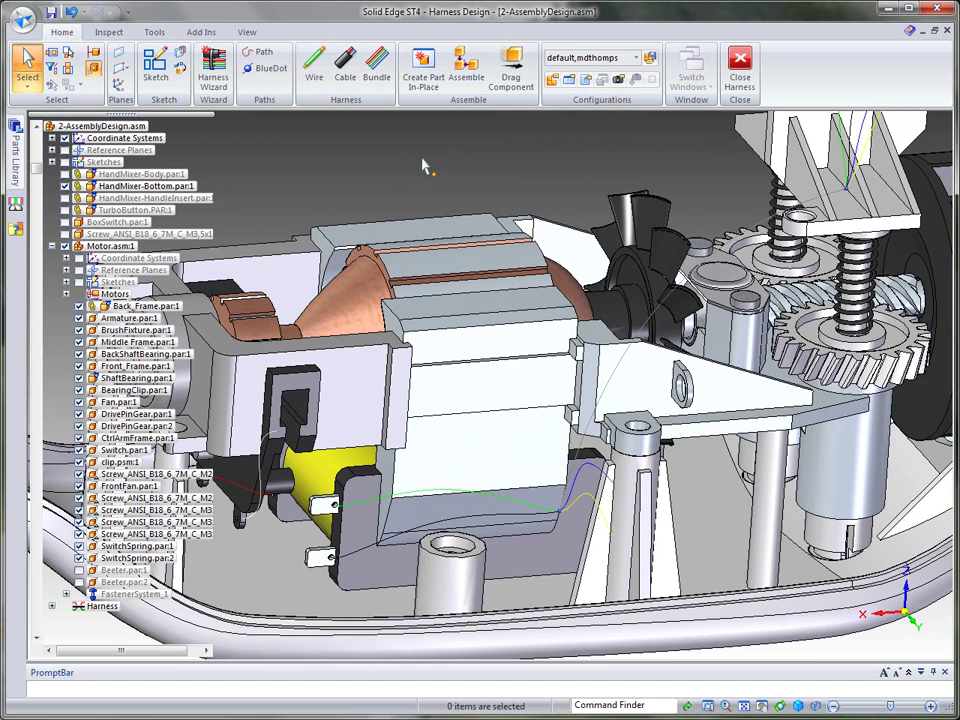
Open the path of cable C1 for curve editing and insert a point on it between the fan and the motor frame
click(700, 258)
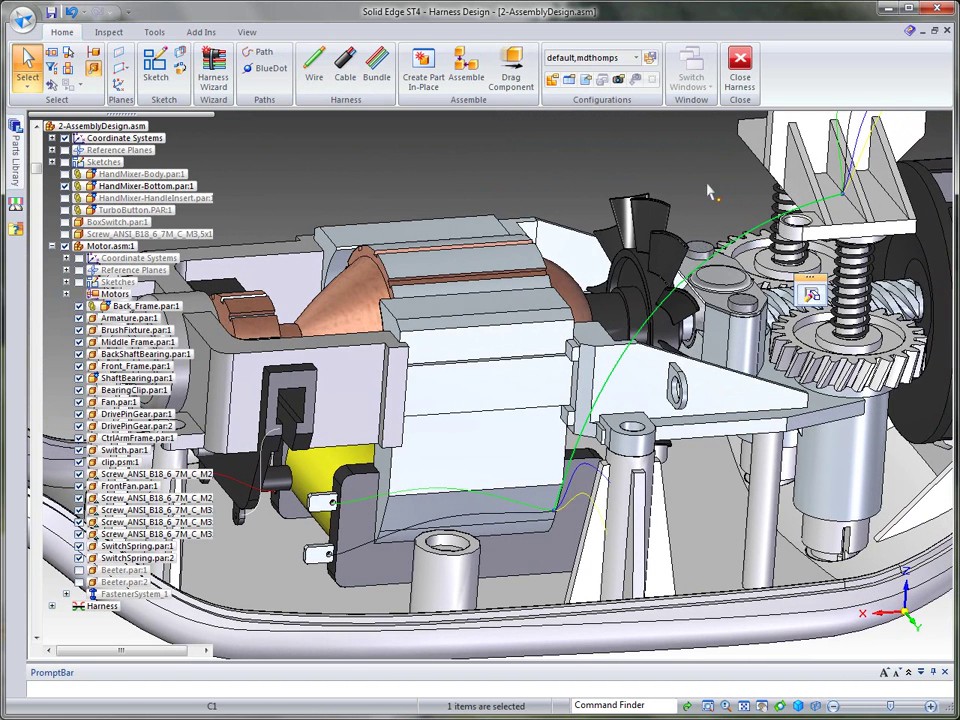
right_click(647, 163)
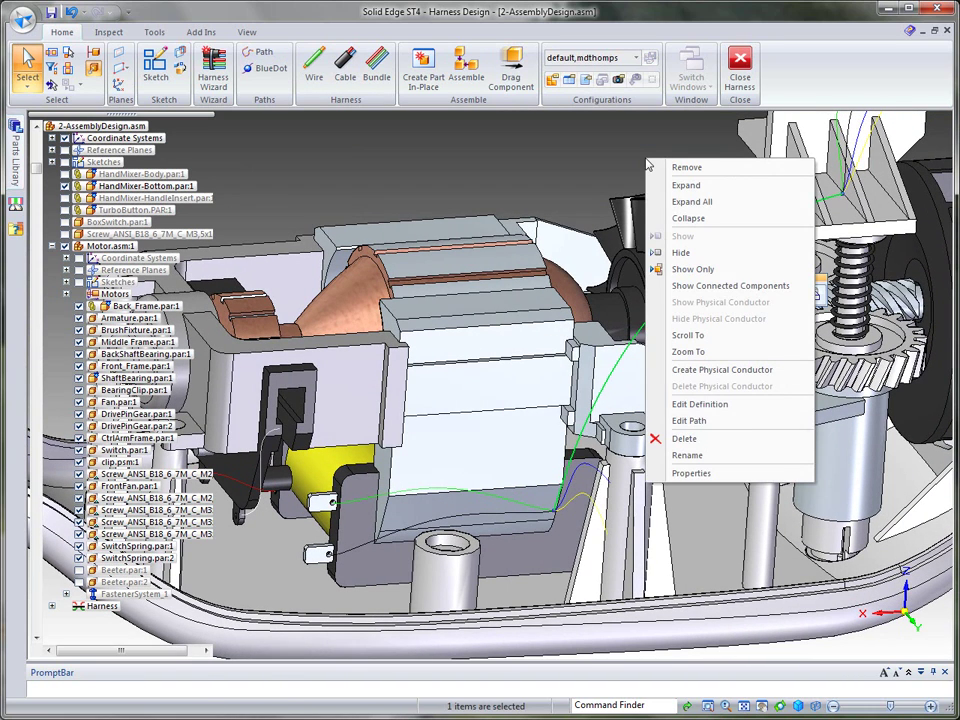
click(689, 420)
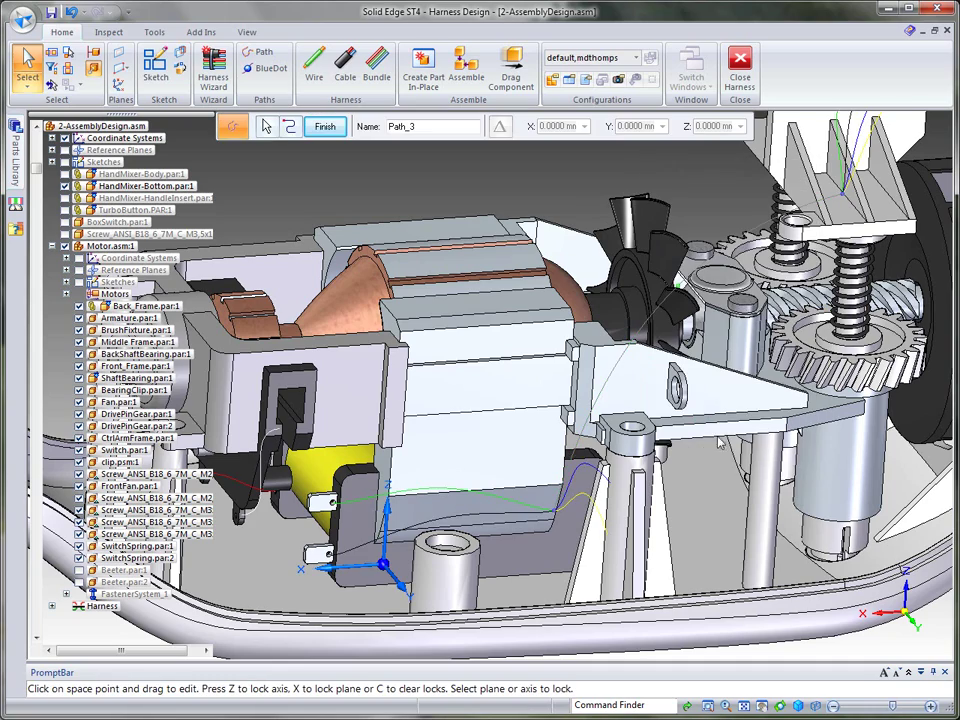
middle_drag(440, 152, 304, 495)
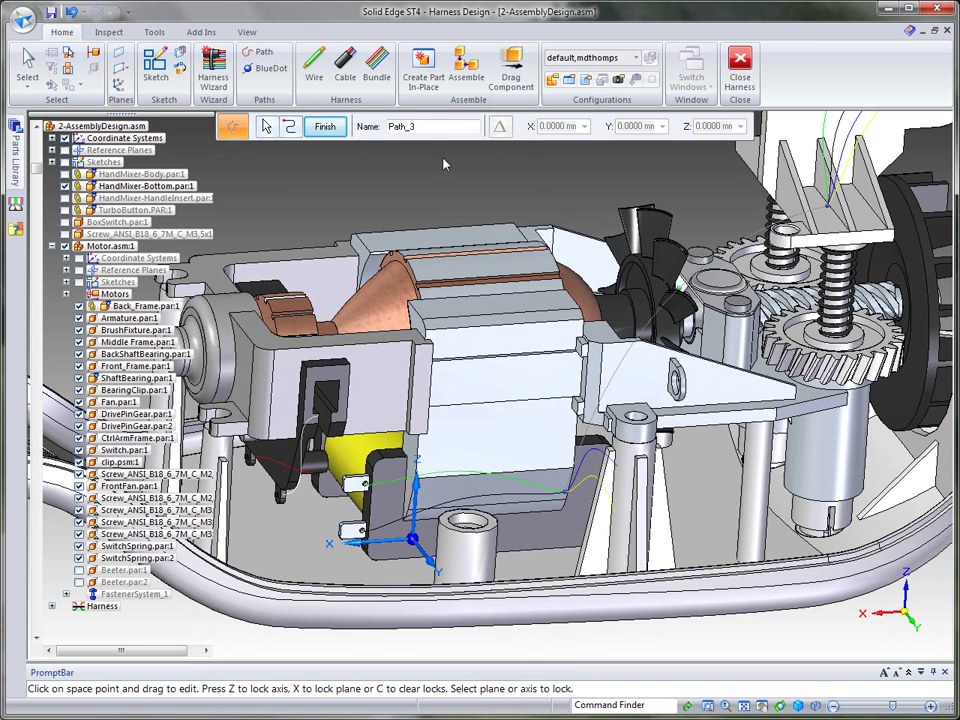
click(325, 126)
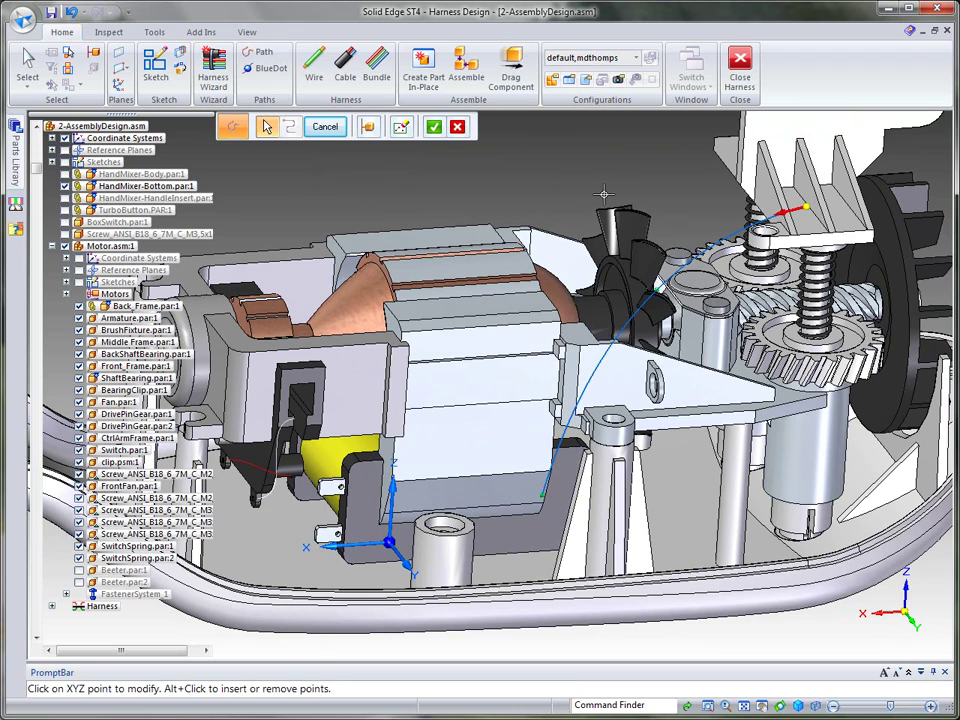
middle_drag(613, 180, 601, 182)
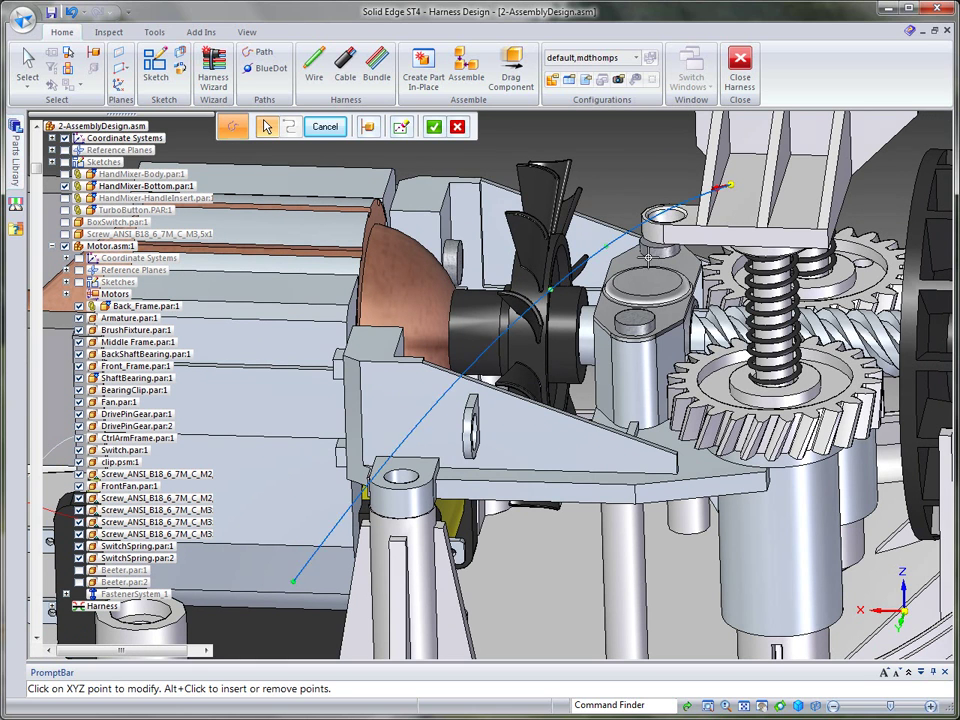
alt+click(483, 356)
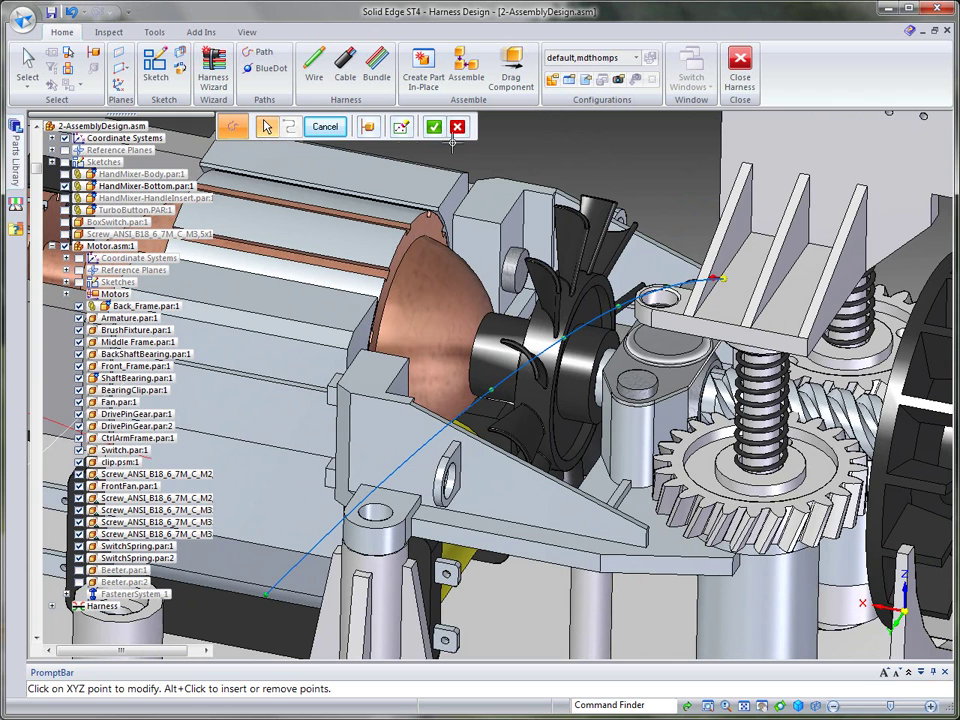
Redefine the cable path point nearest the control arm frame, snapping it to the centre of the frame hole's upper edge
click(401, 129)
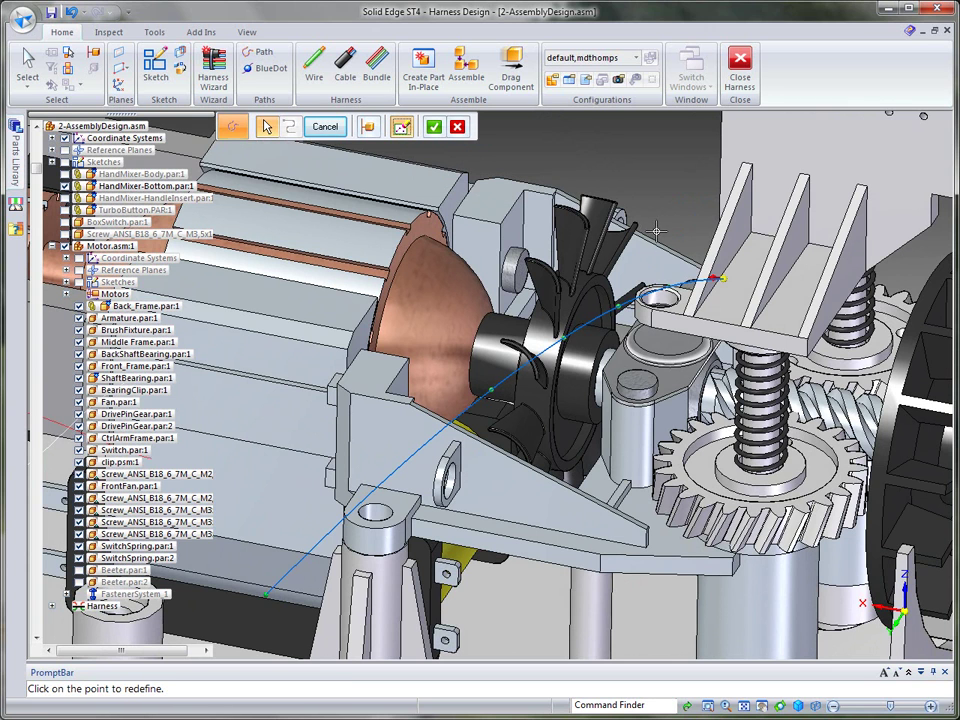
scroll(656, 231, up, 5)
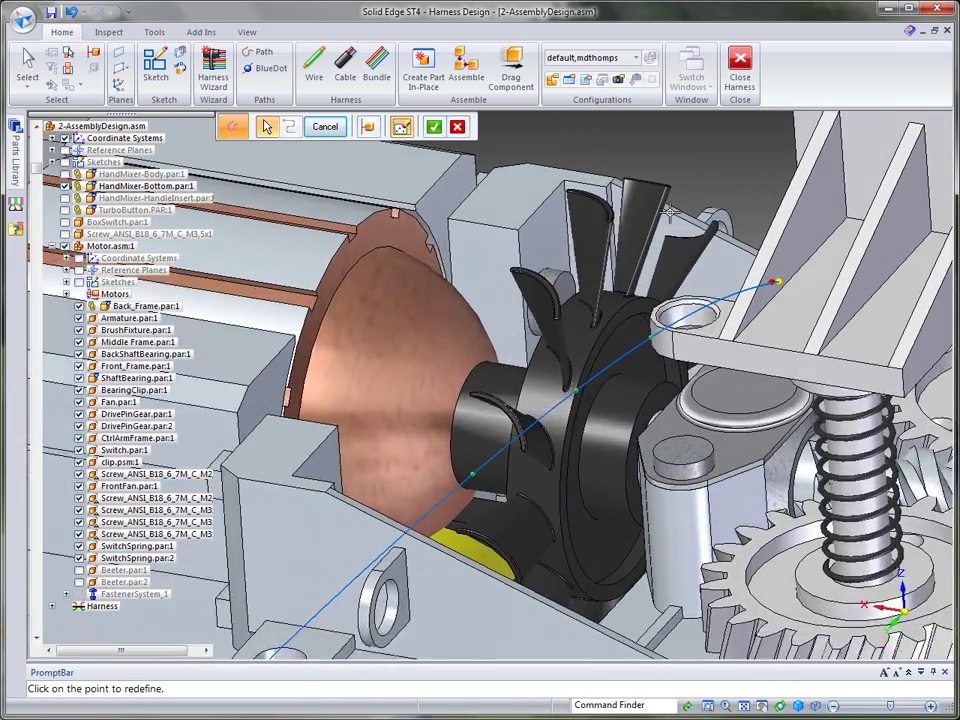
scroll(670, 211, up, 3)
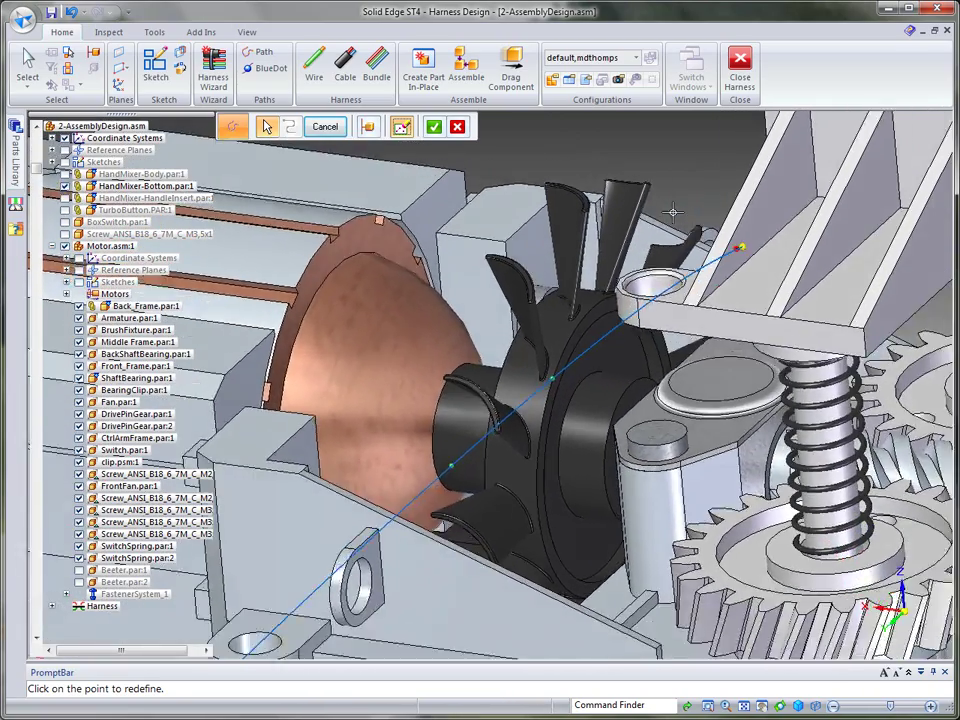
scroll(673, 211, down, 3)
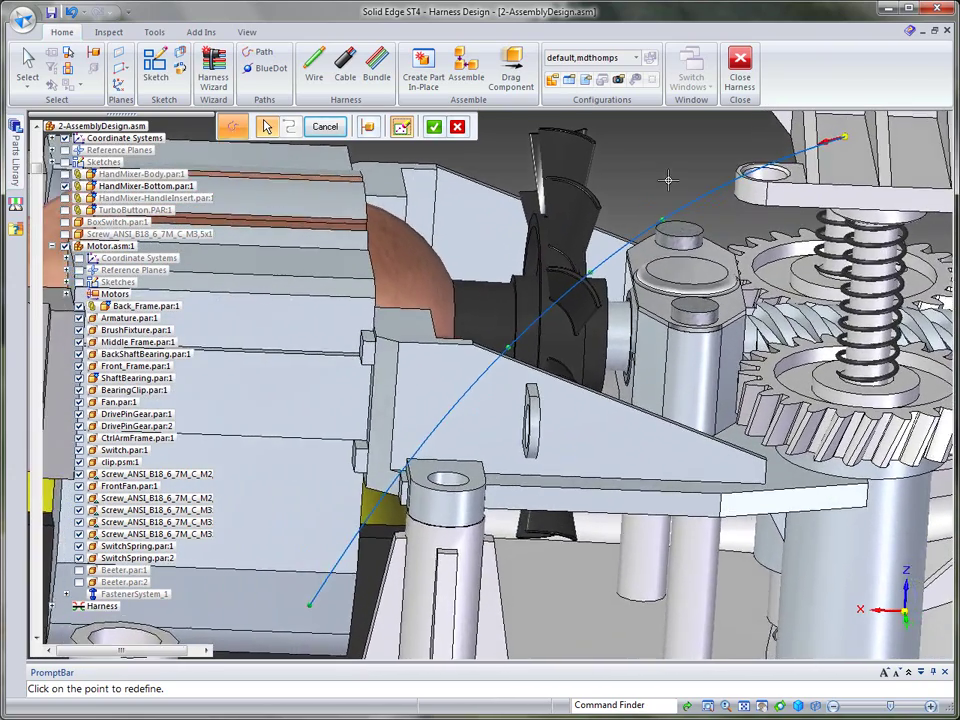
middle_drag(668, 180, 768, 157)
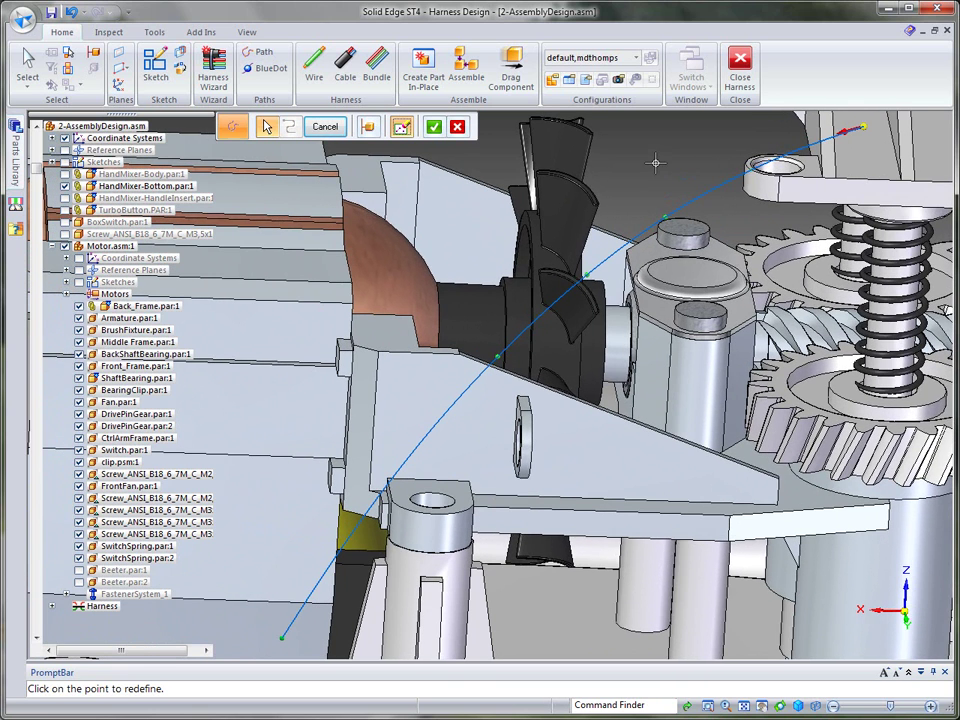
scroll(655, 162, up, 3)
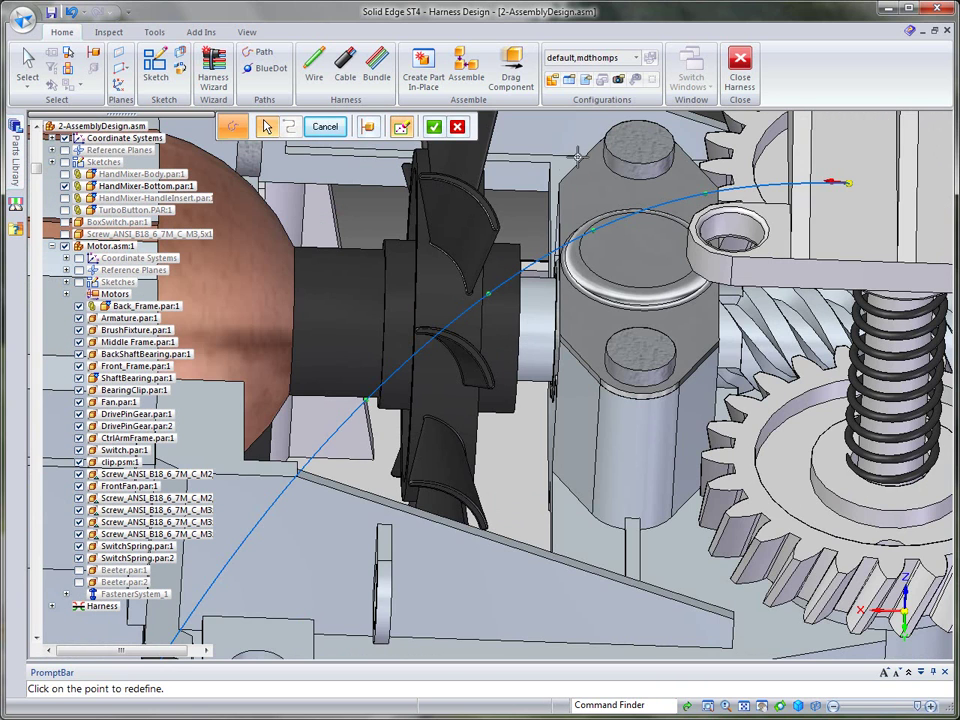
click(705, 195)
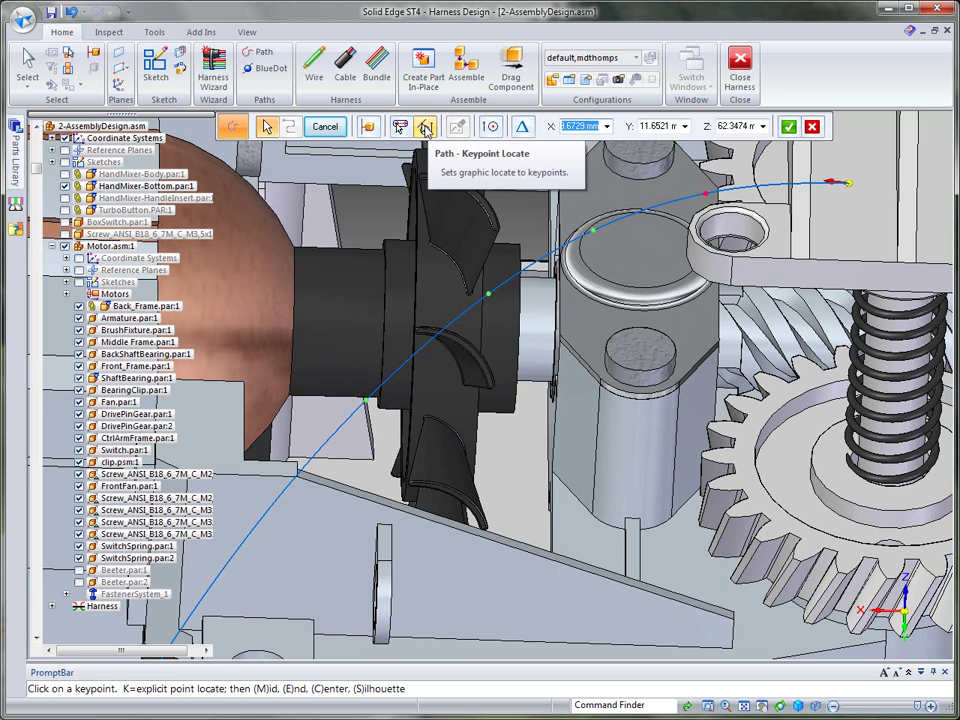
click(425, 128)
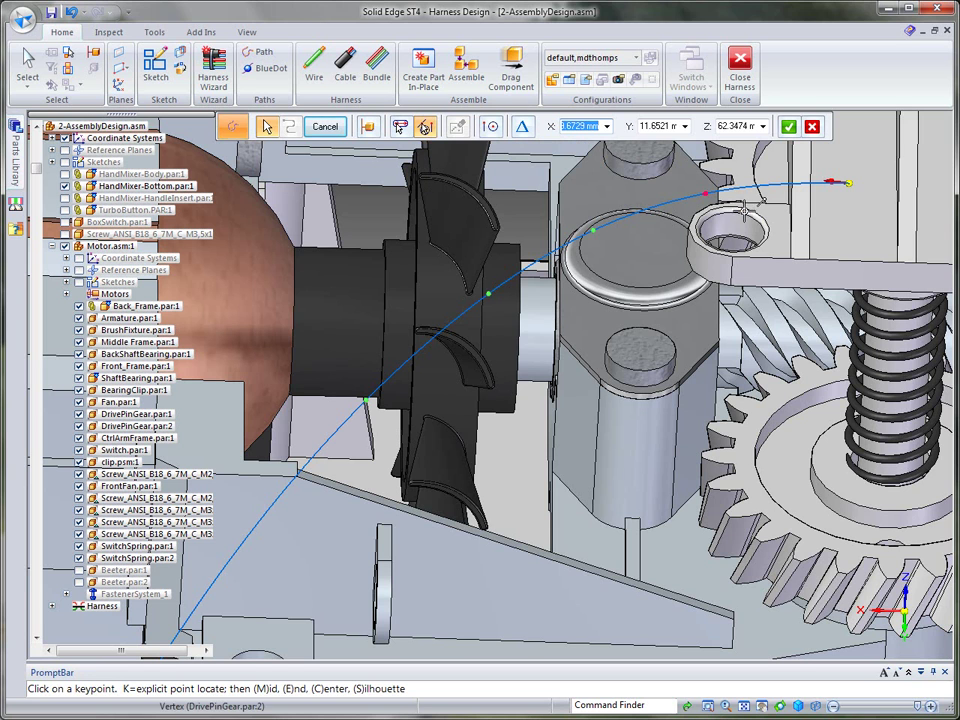
click(745, 213)
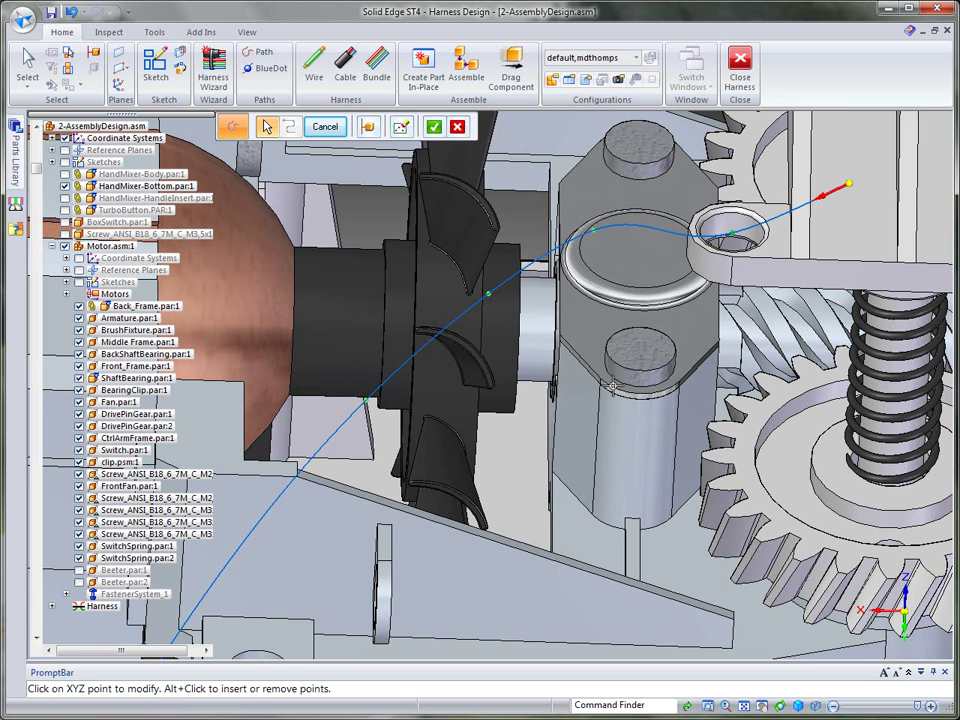
Redefine the next cable path point above the gear housing, snapping it to the centre of the control arm frame hole's lower edge
right_click(523, 359)
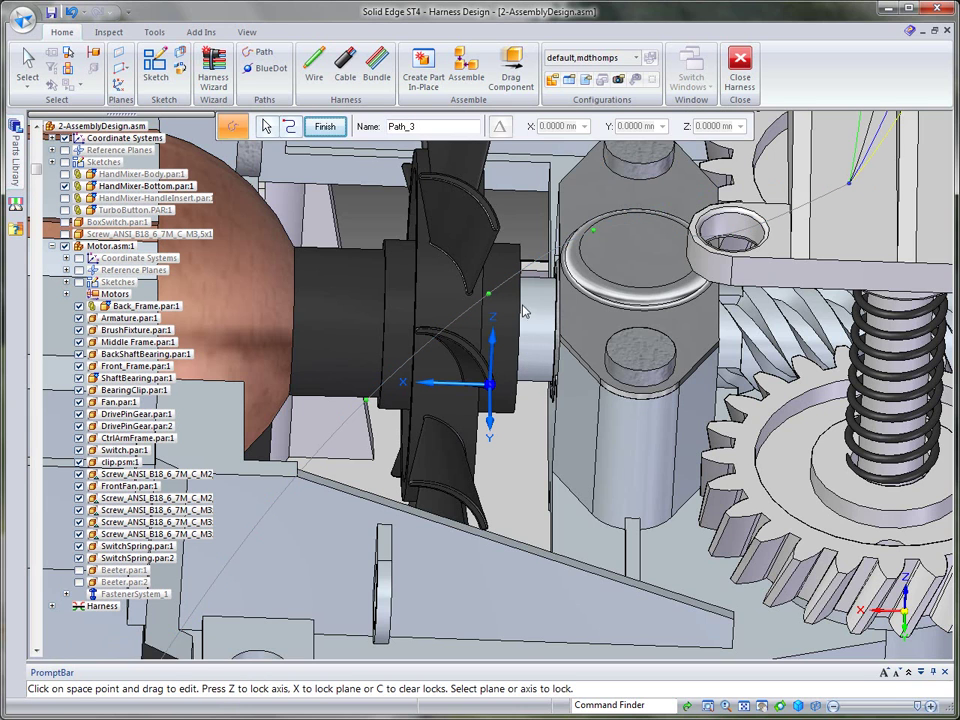
click(268, 128)
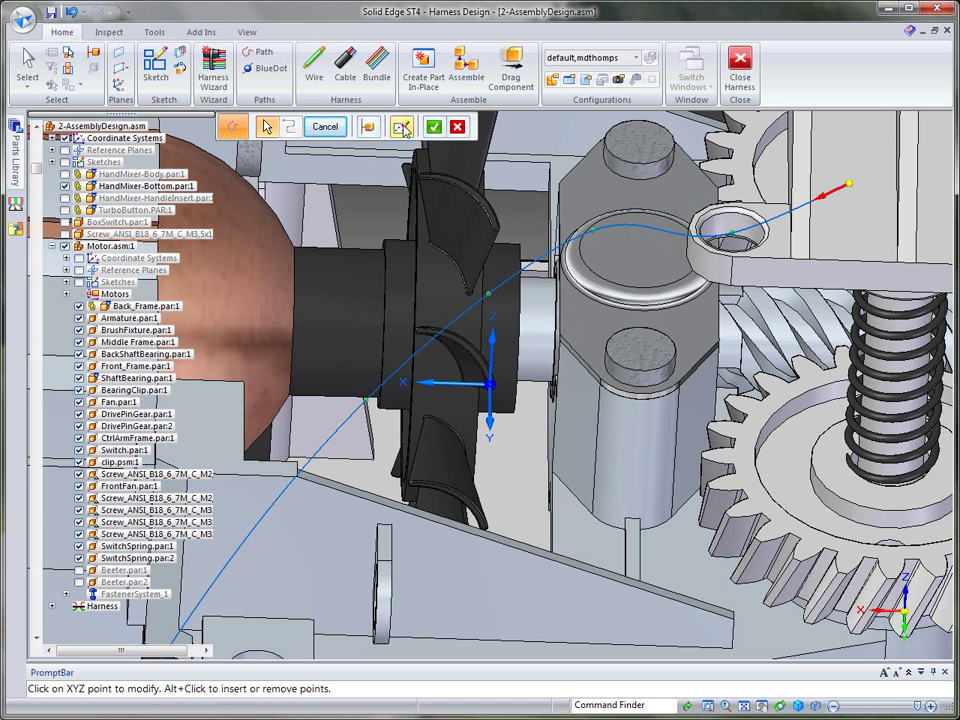
click(400, 129)
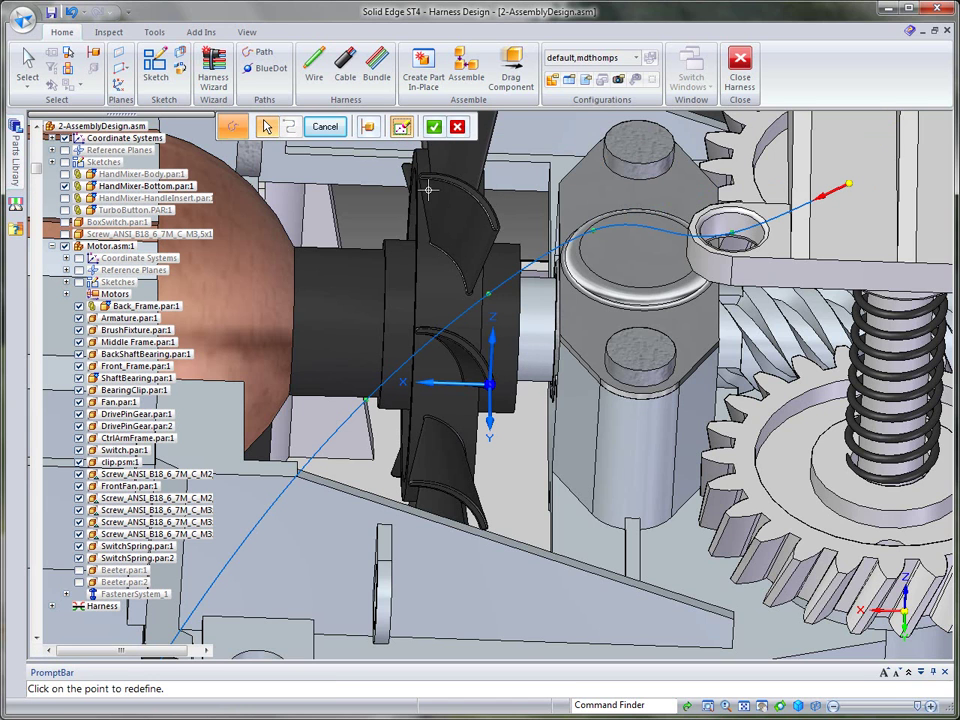
click(592, 231)
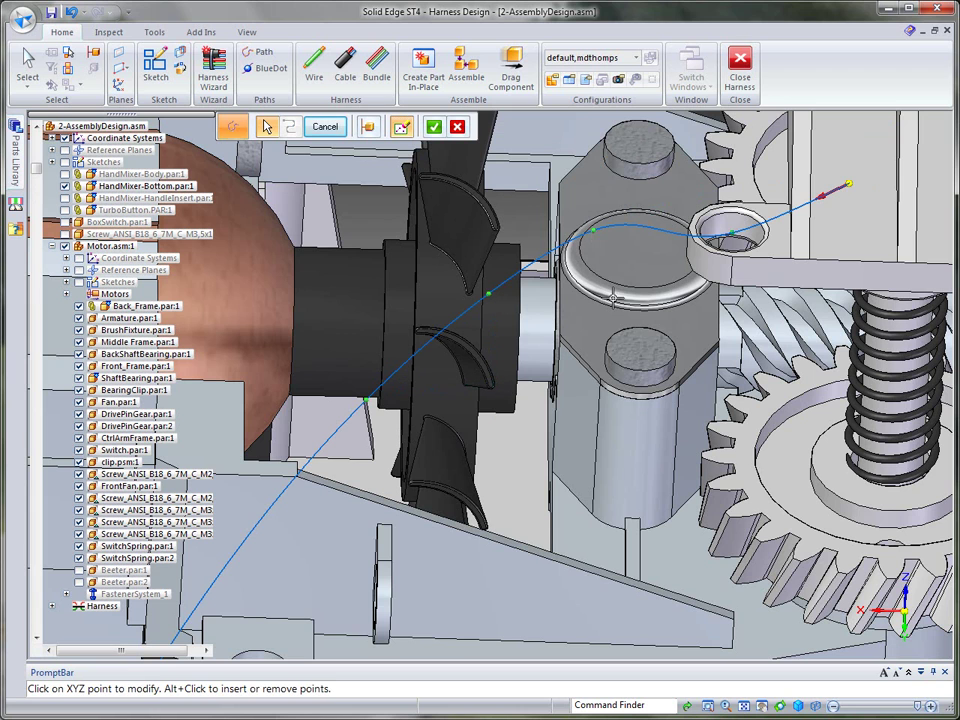
click(592, 231)
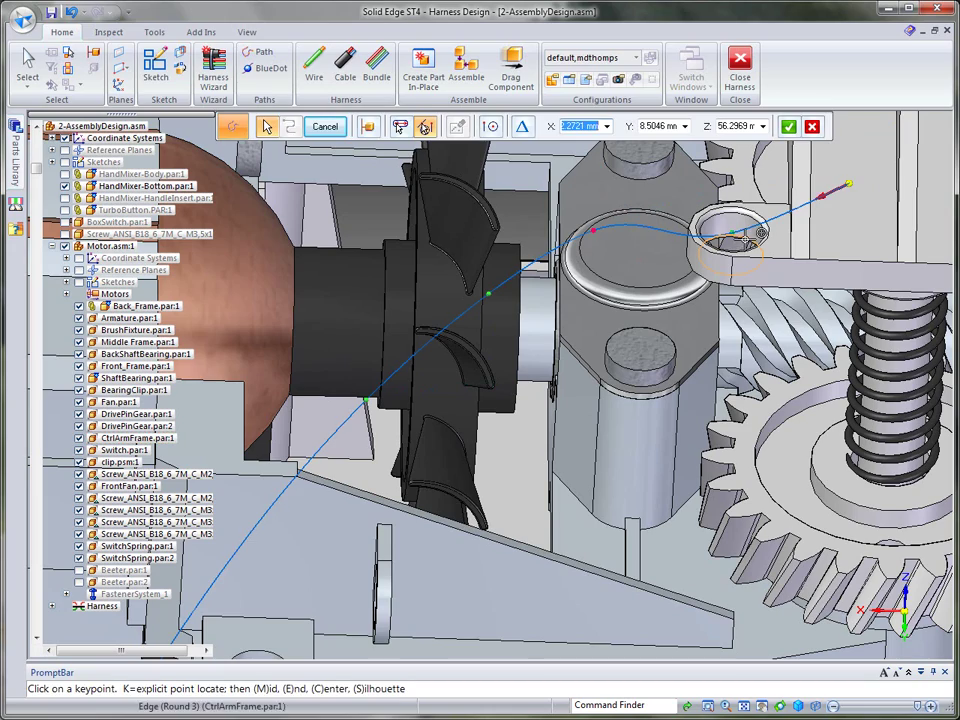
click(747, 240)
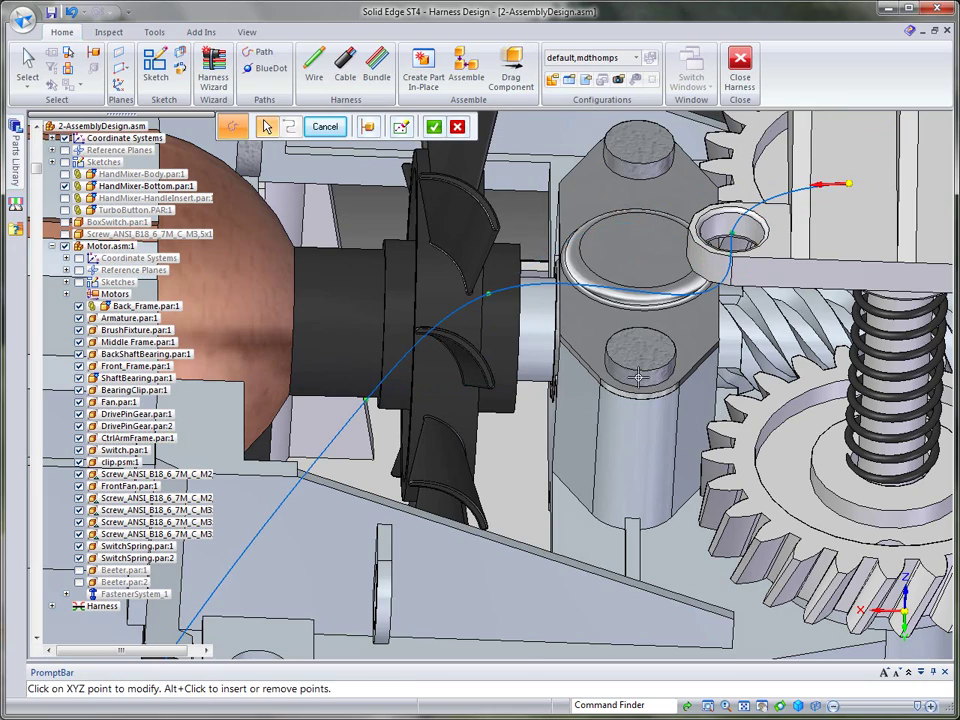
Redefine the cable path point at the fan, snapping it to the hole centre on the gear-side face of the motor frame's ring lug
middle_drag(638, 377, 401, 145)
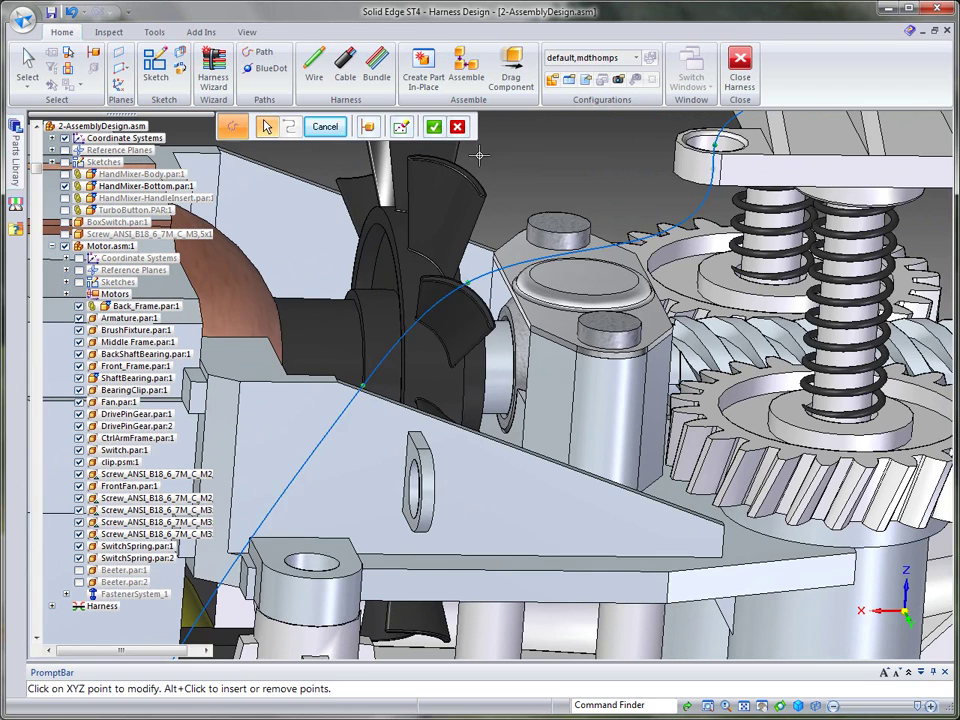
right_click(528, 152)
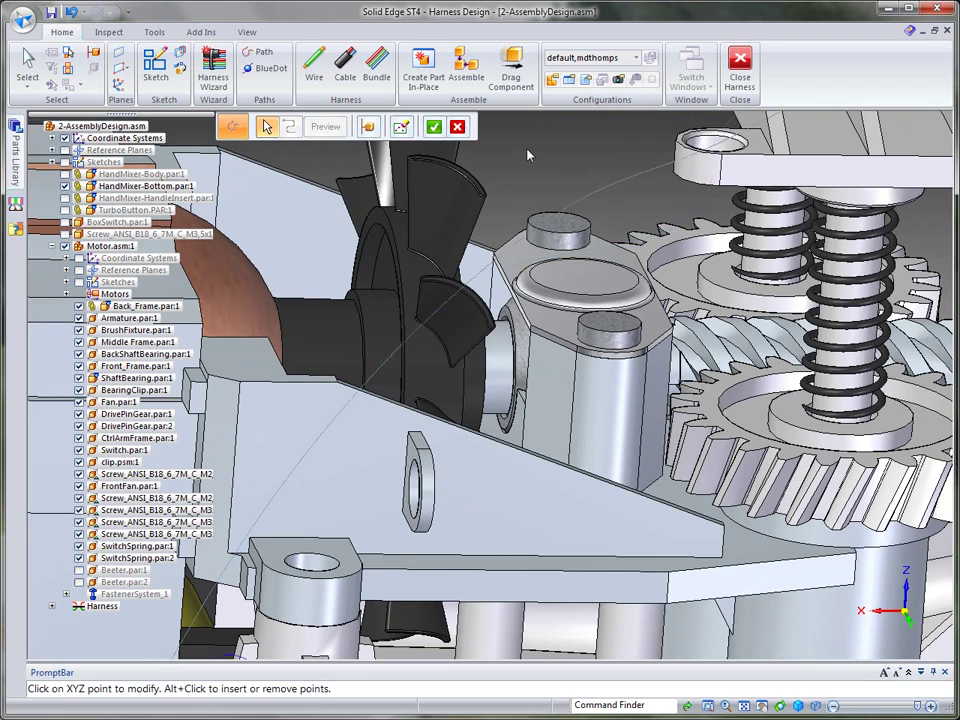
click(268, 126)
click(402, 126)
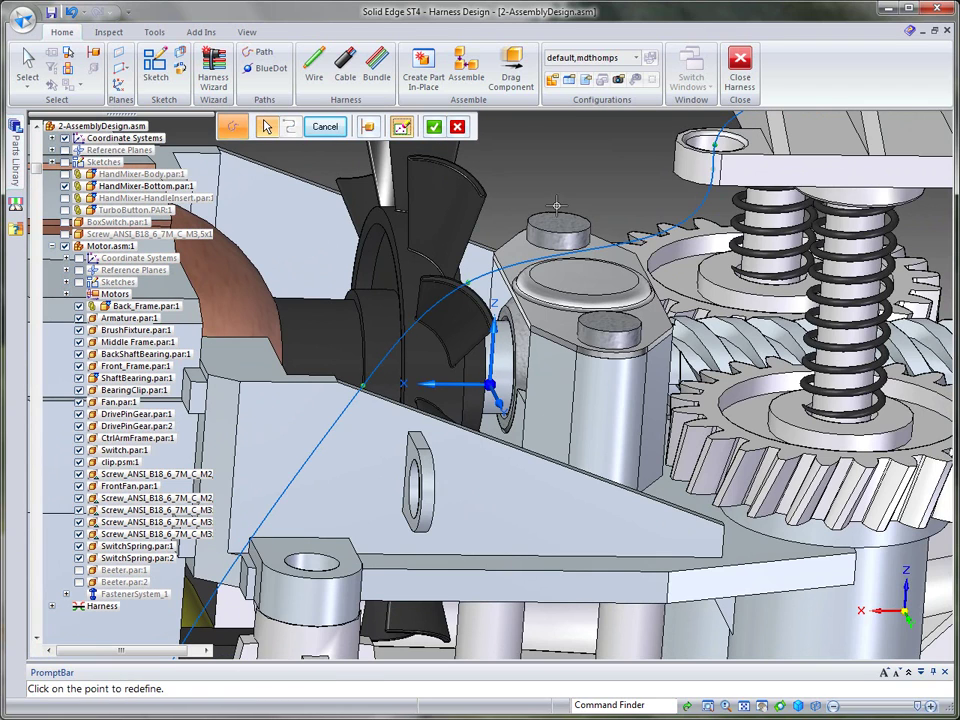
click(465, 263)
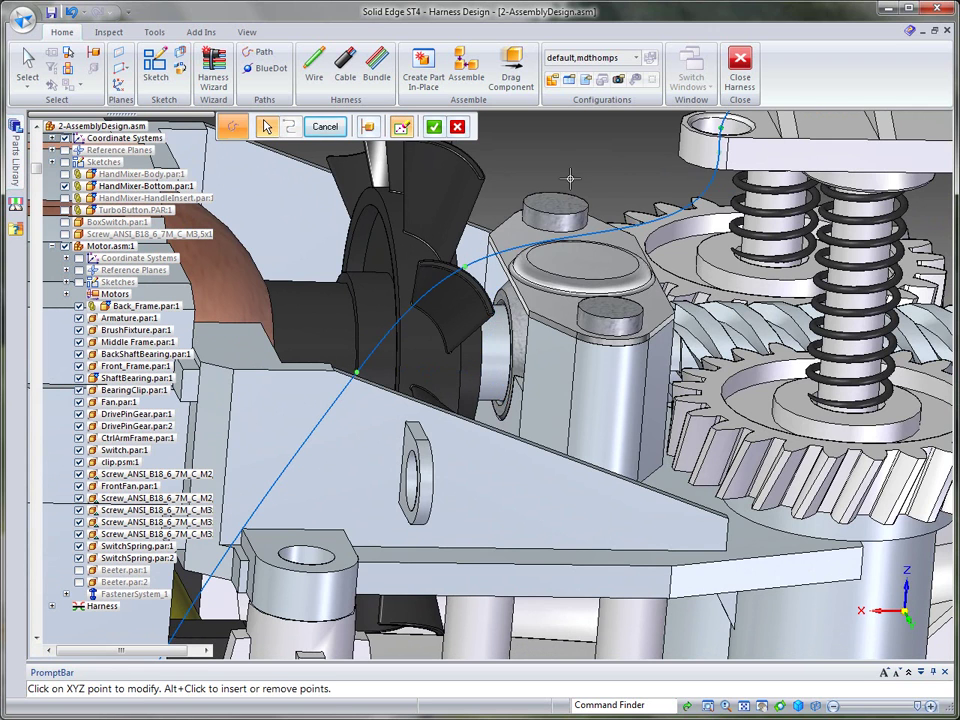
click(465, 267)
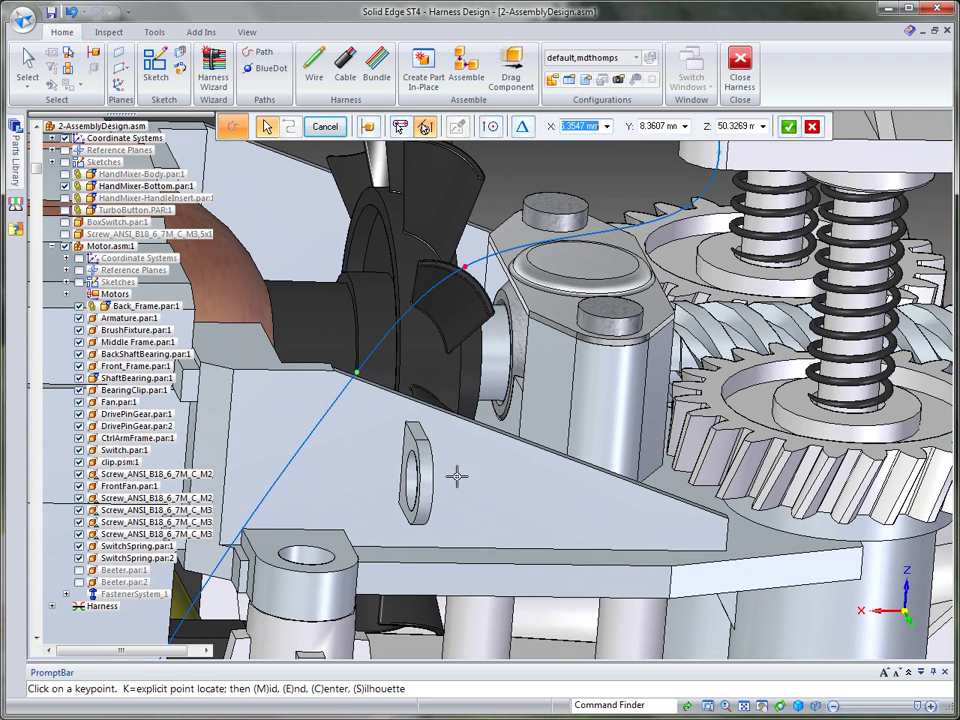
middle_drag(456, 476, 319, 478)
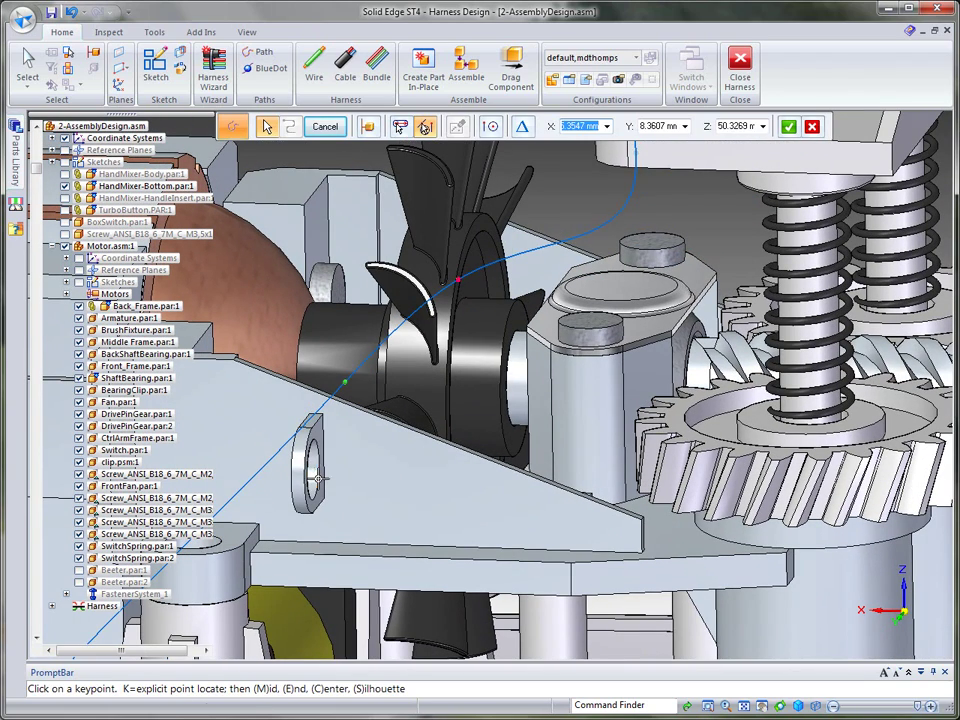
click(319, 482)
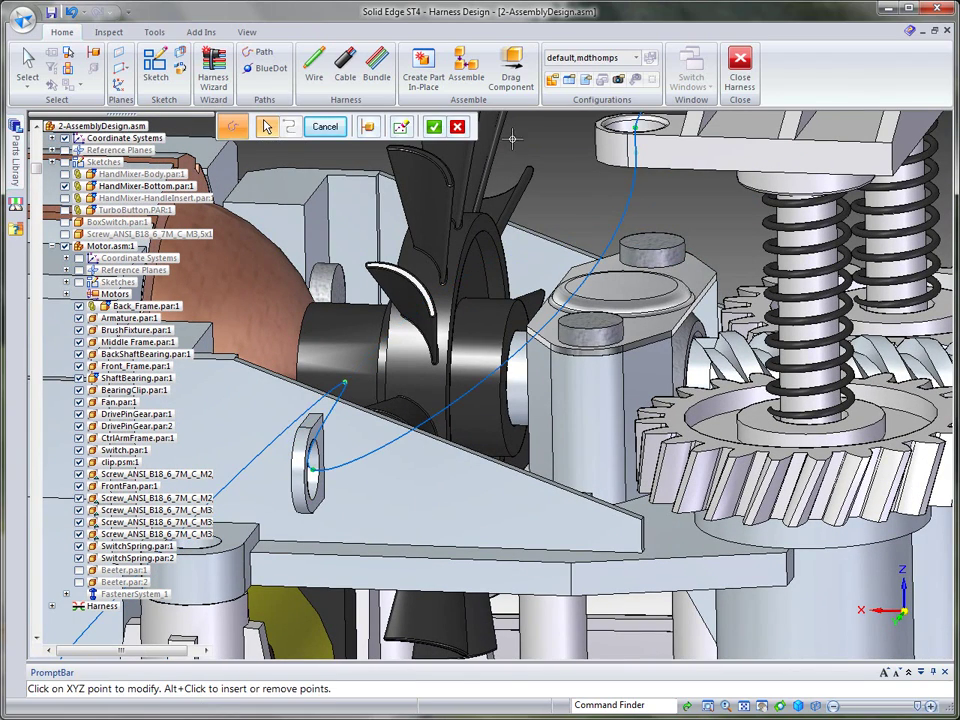
Redefine the remaining intermediate point to the motor-side hole centre of the ring lug, finish the path edit, and clear the selection
click(434, 126)
click(289, 126)
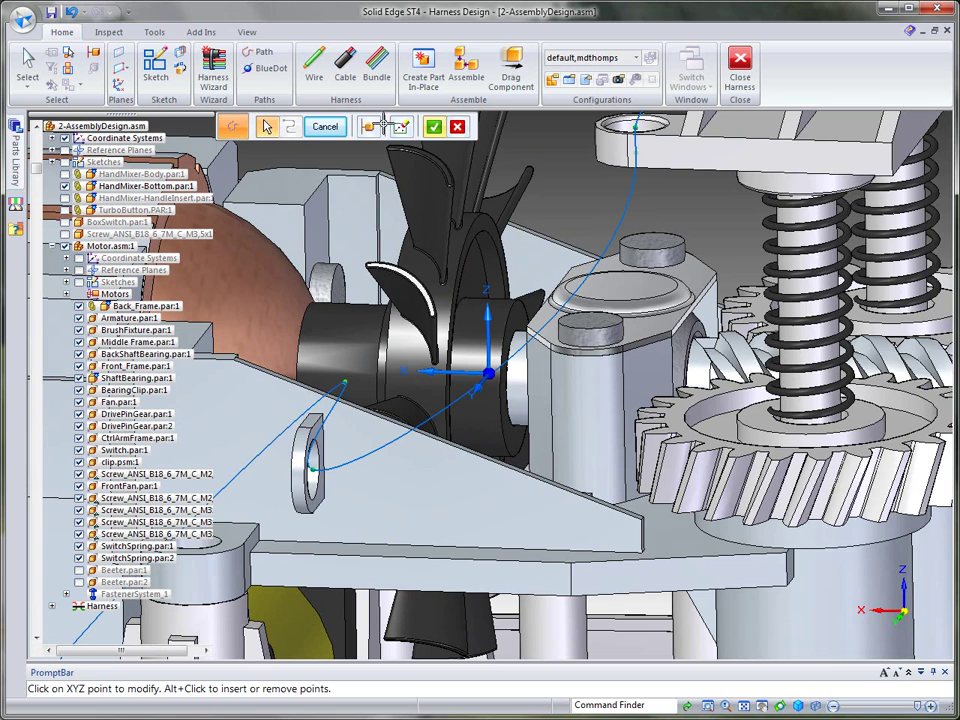
click(399, 126)
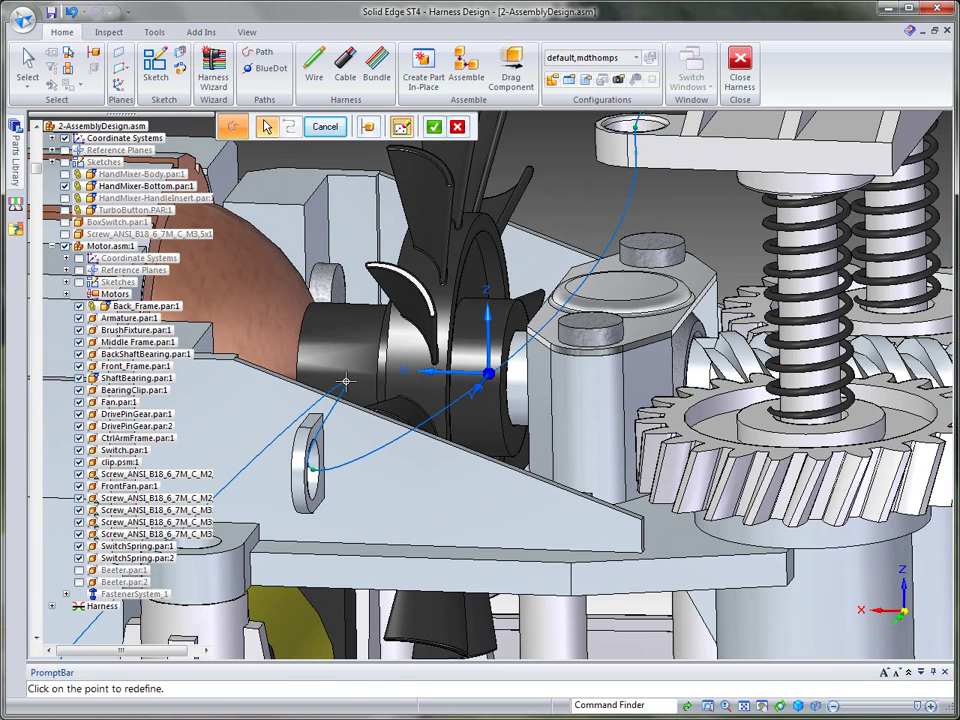
click(345, 385)
middle_drag(229, 492, 398, 482)
click(439, 408)
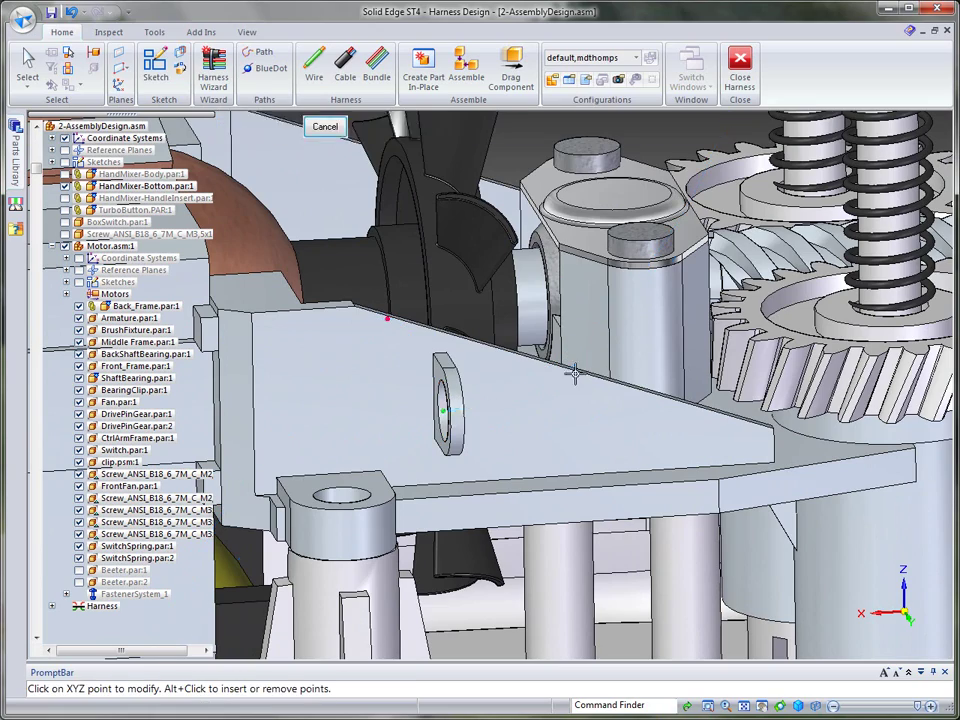
click(433, 126)
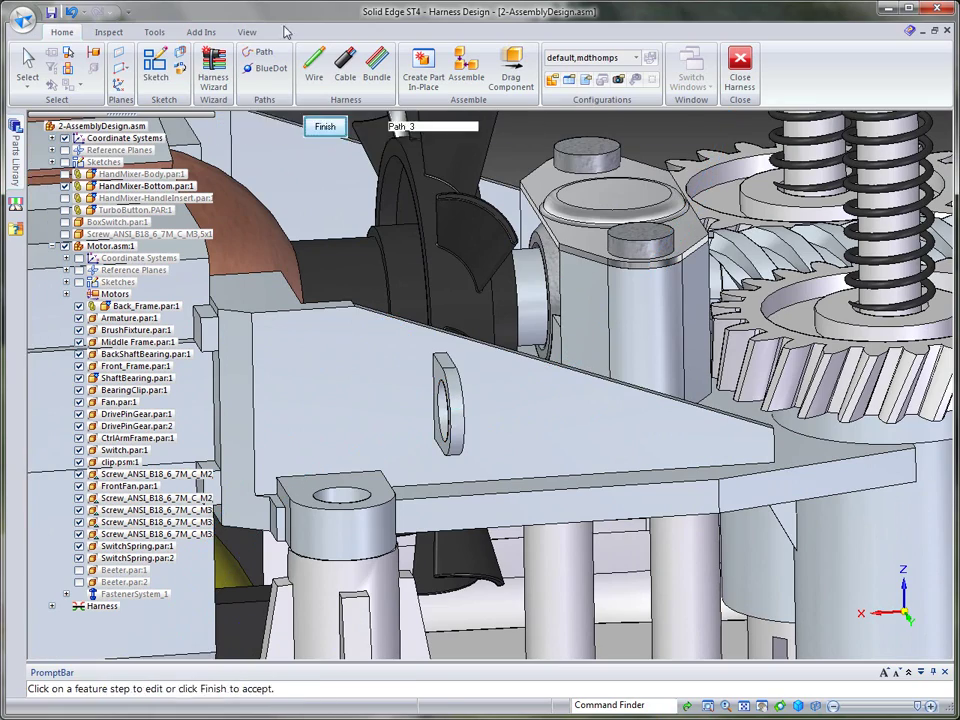
click(28, 62)
scroll(553, 190, down, 4)
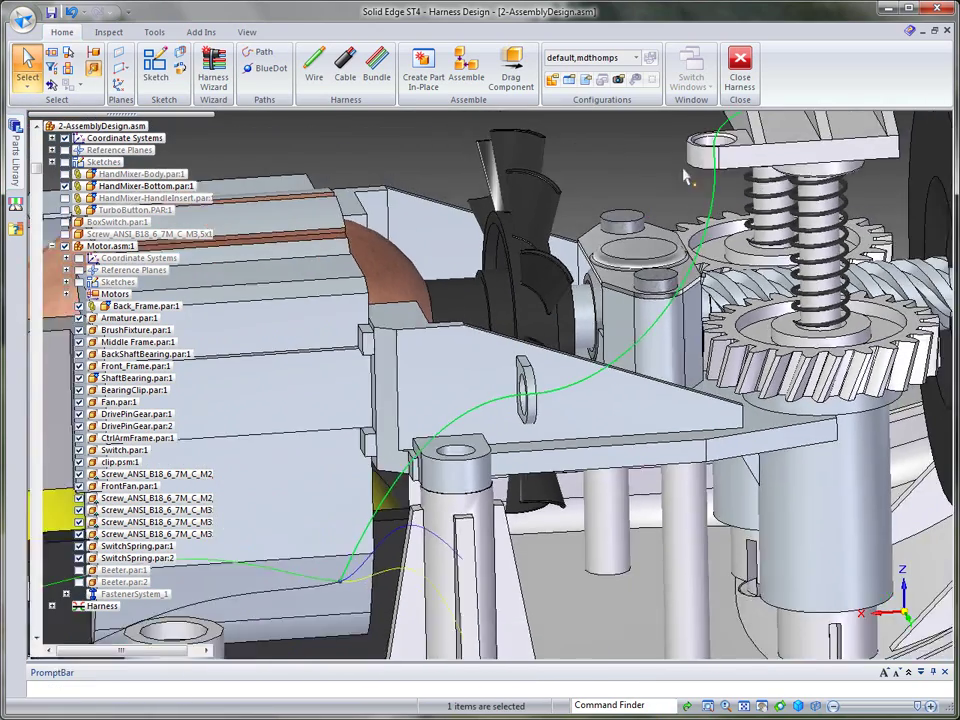
click(512, 184)
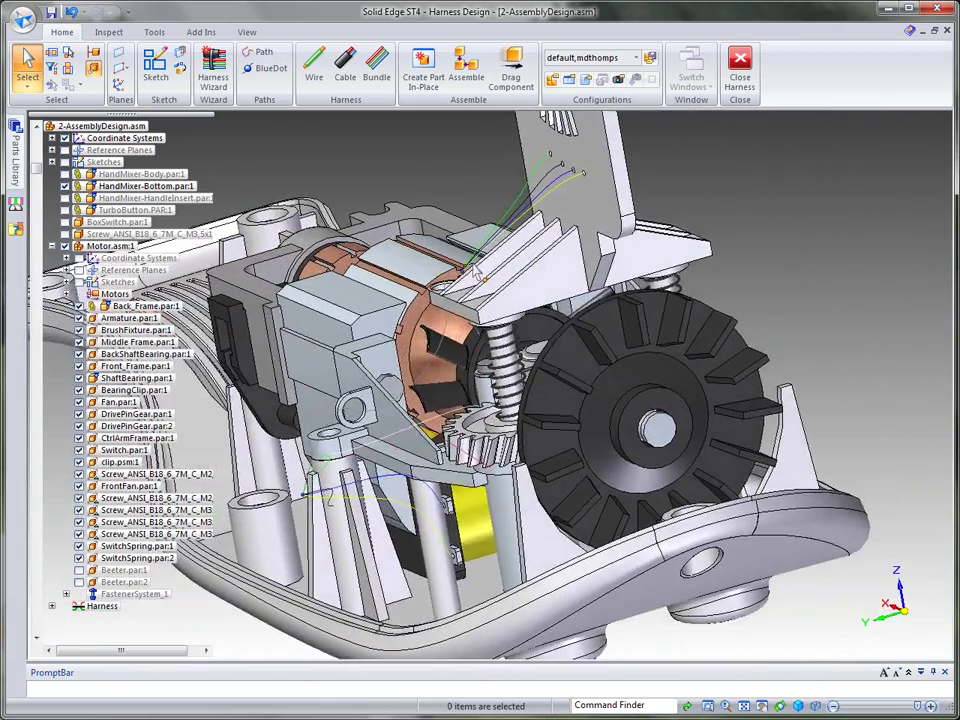
List the harness's individual wires and examine the entries for wires 105 and 106
middle_drag(480, 272, 604, 450)
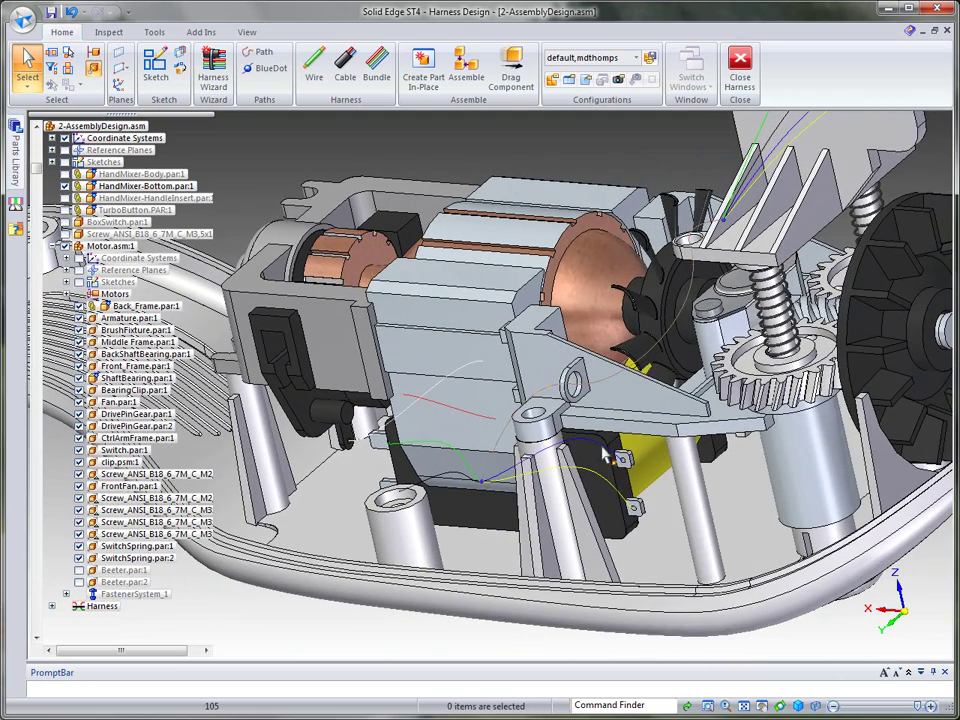
mouse_move(603, 453)
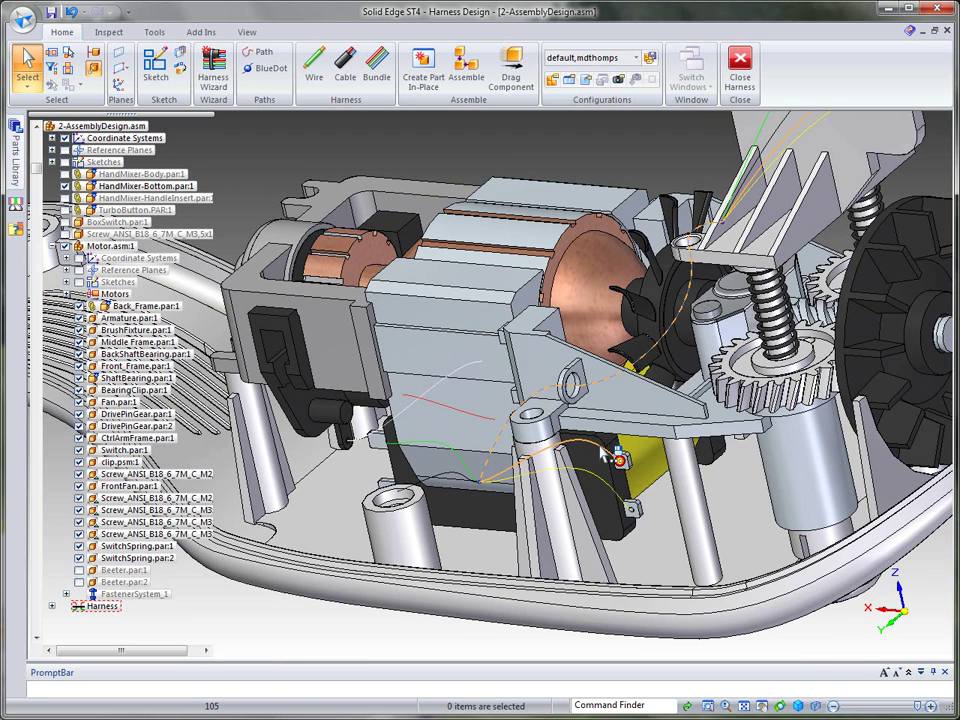
click(52, 606)
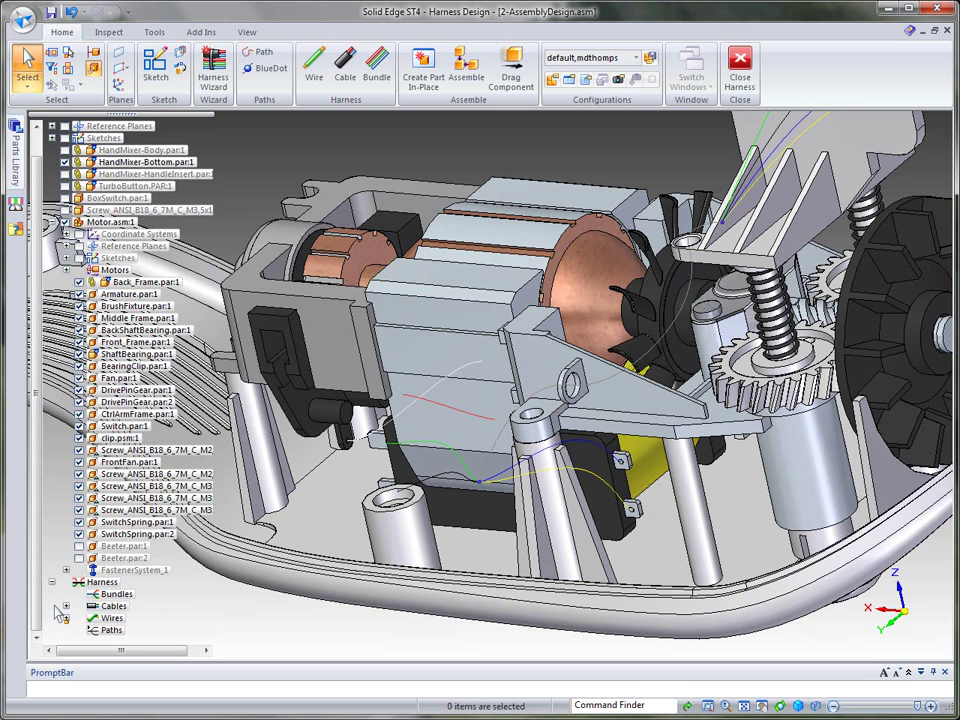
scroll(155, 588, up, 1)
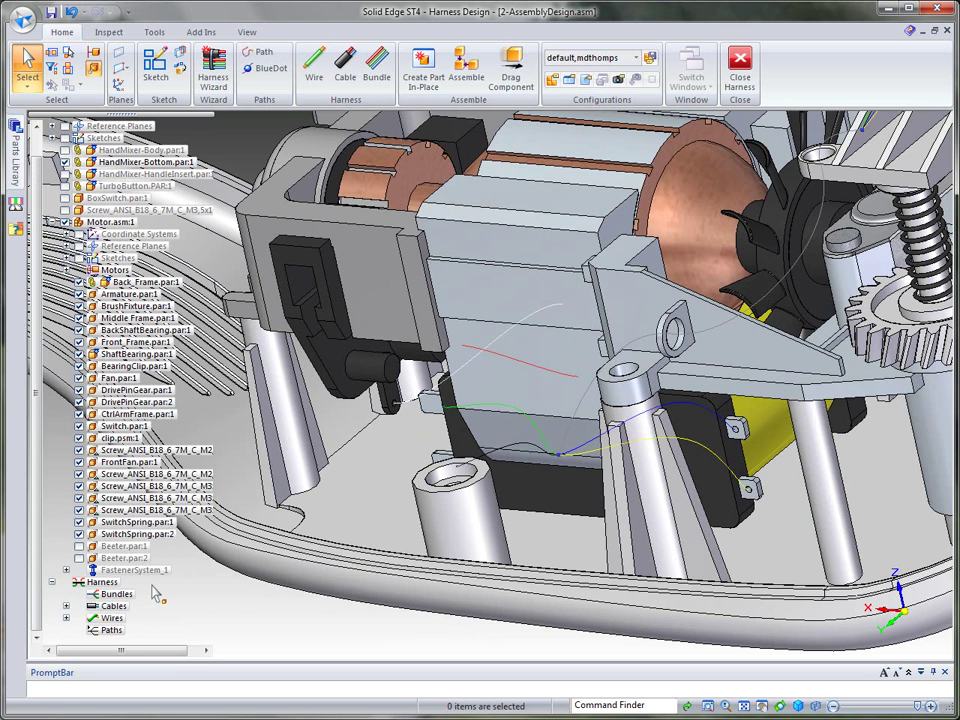
click(66, 618)
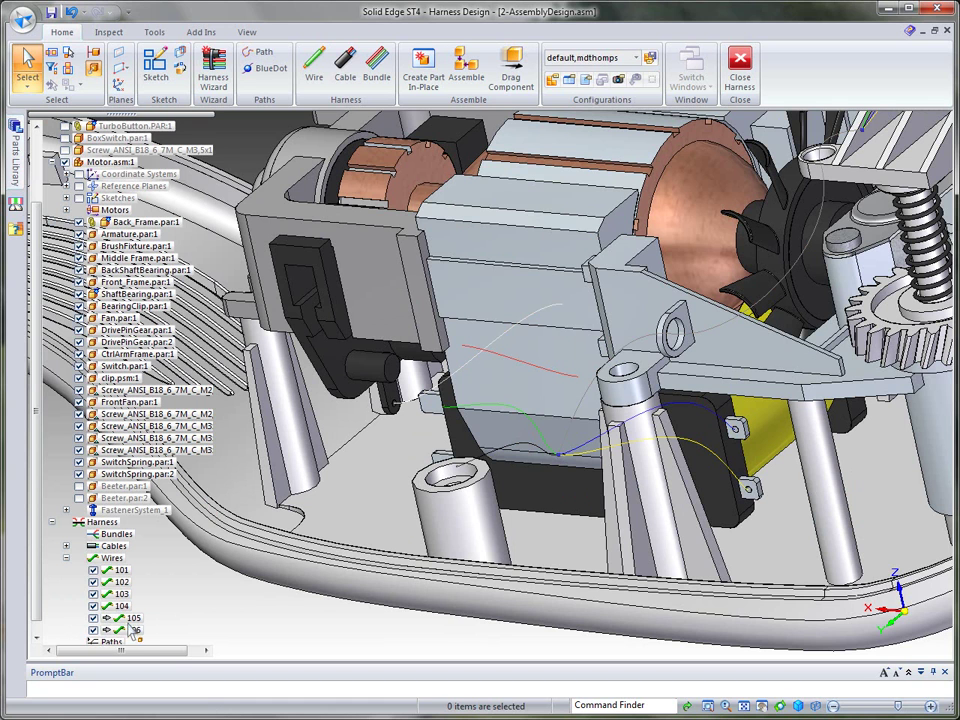
mouse_move(107, 619)
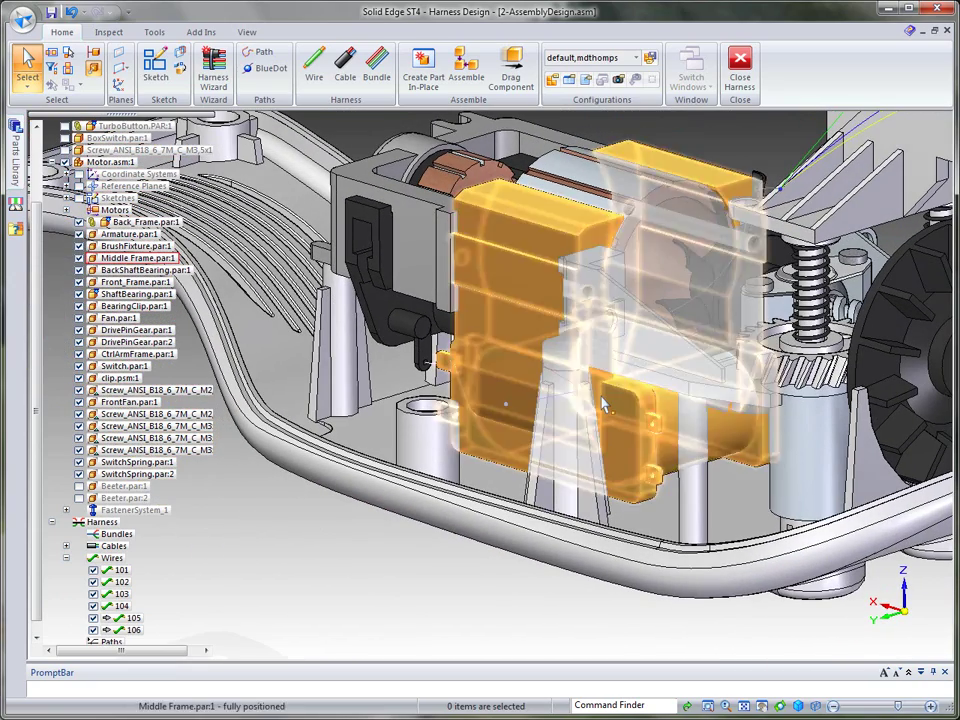
Edit Path_8 of wire 105, moving a path point to about X -26.99, Y 22.73, Z 11.60 mm
click(603, 398)
right_click(359, 531)
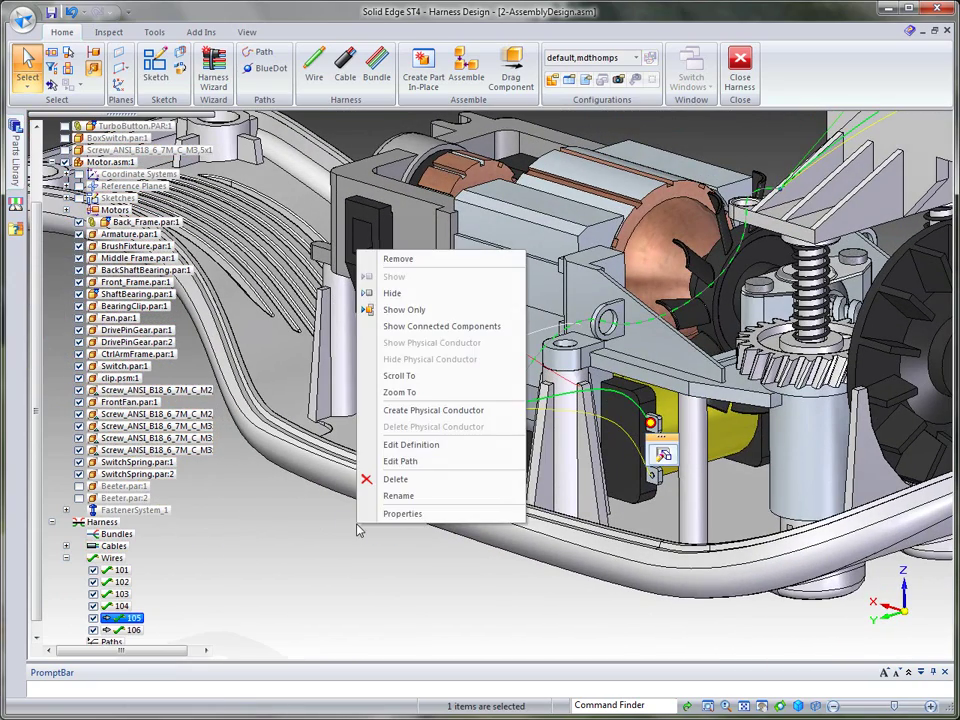
click(421, 463)
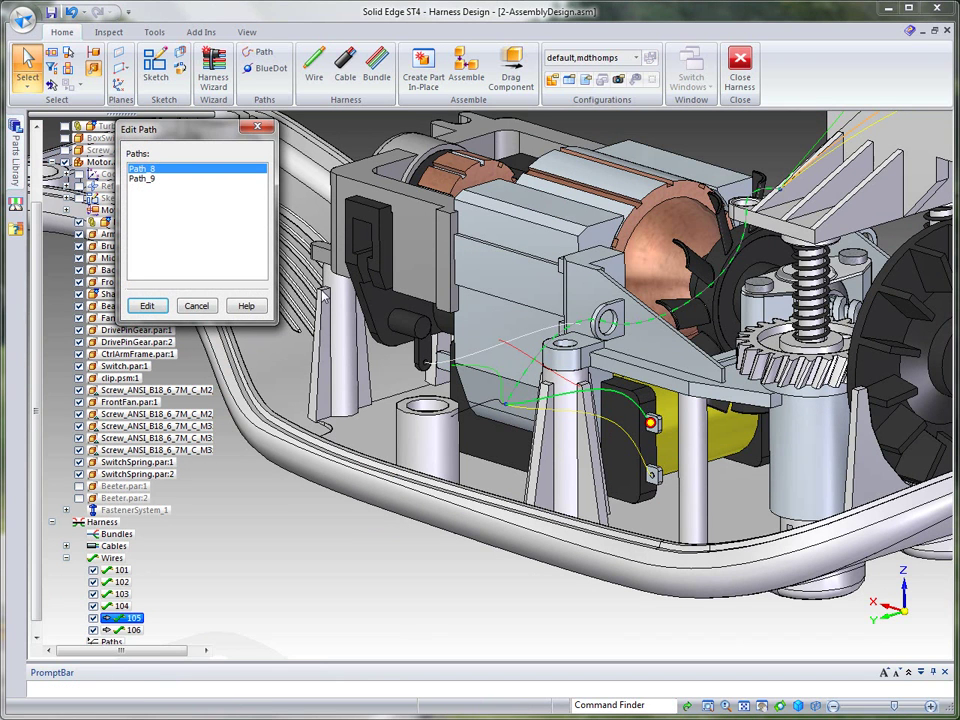
click(150, 307)
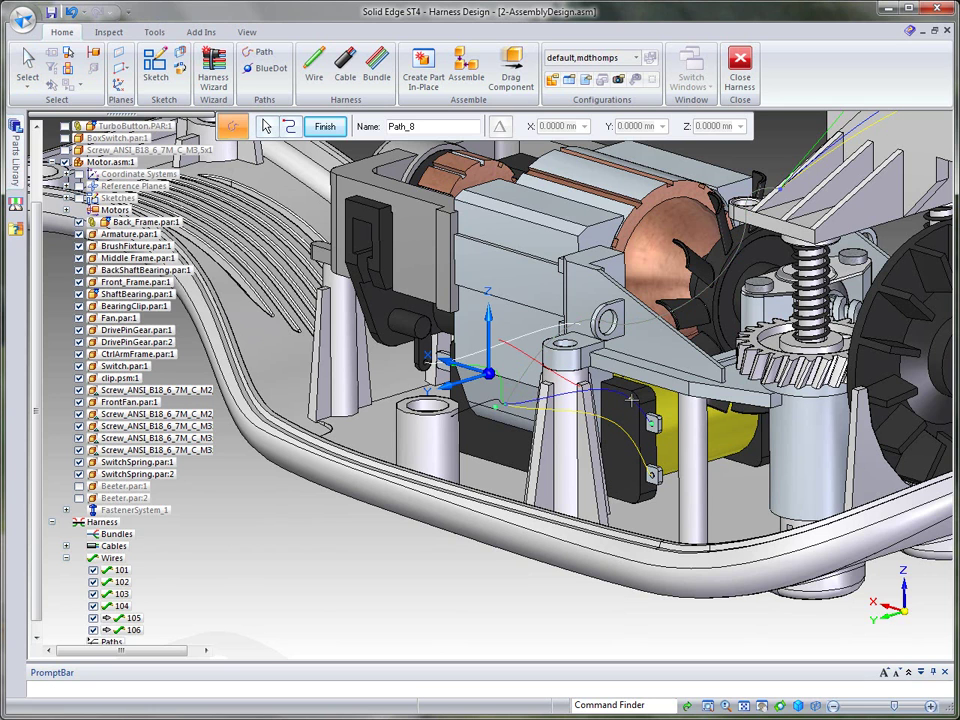
drag(632, 403, 593, 468)
middle_drag(780, 478, 735, 378)
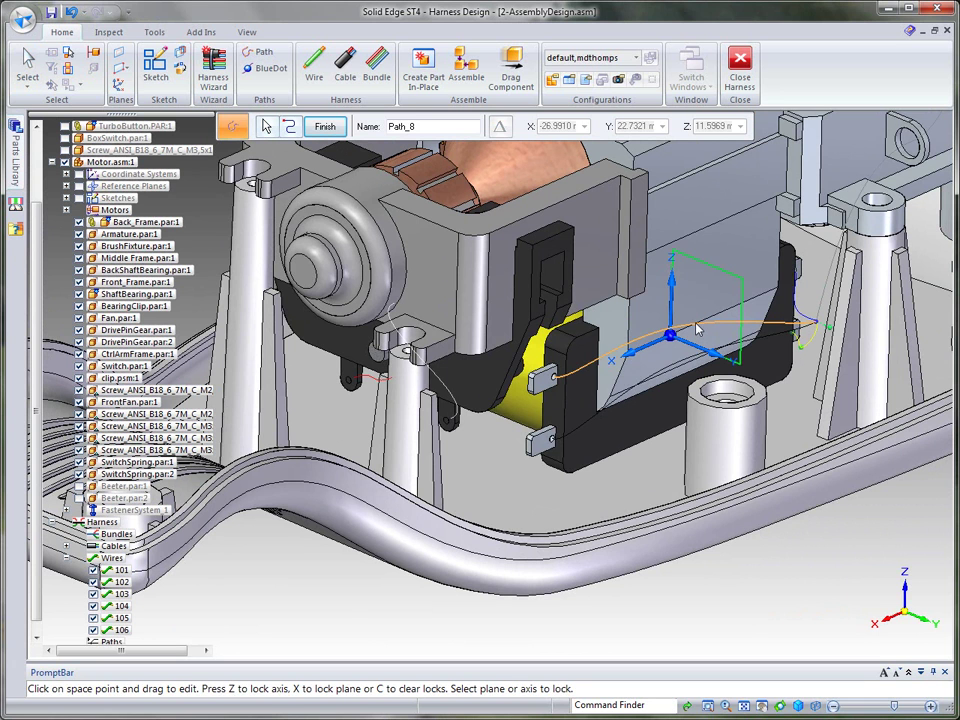
Reshape the green and black wire paths beside the middle frame, bending them downward between their terminals and the cable end
drag(675, 338, 369, 525)
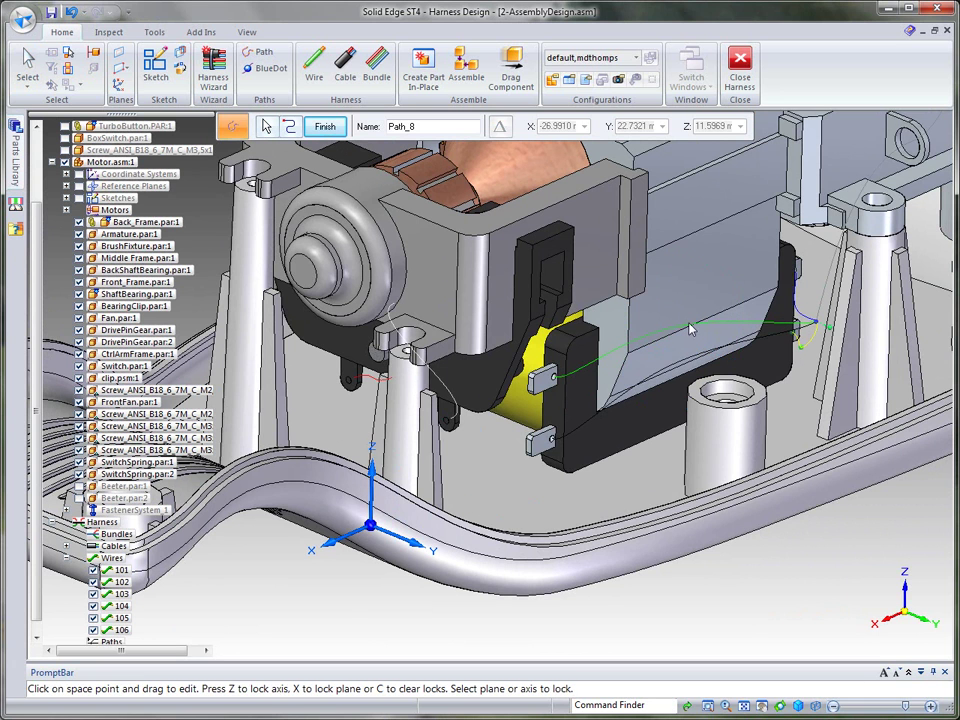
middle_drag(695, 325, 691, 324)
scroll(600, 270, up, 5)
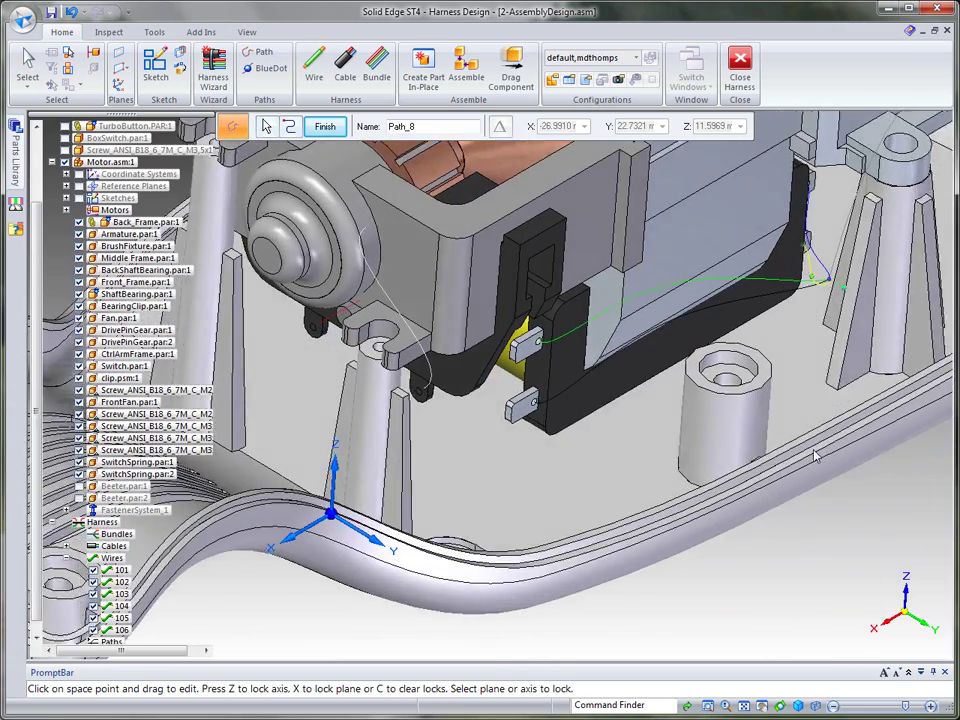
scroll(900, 443, up, 4)
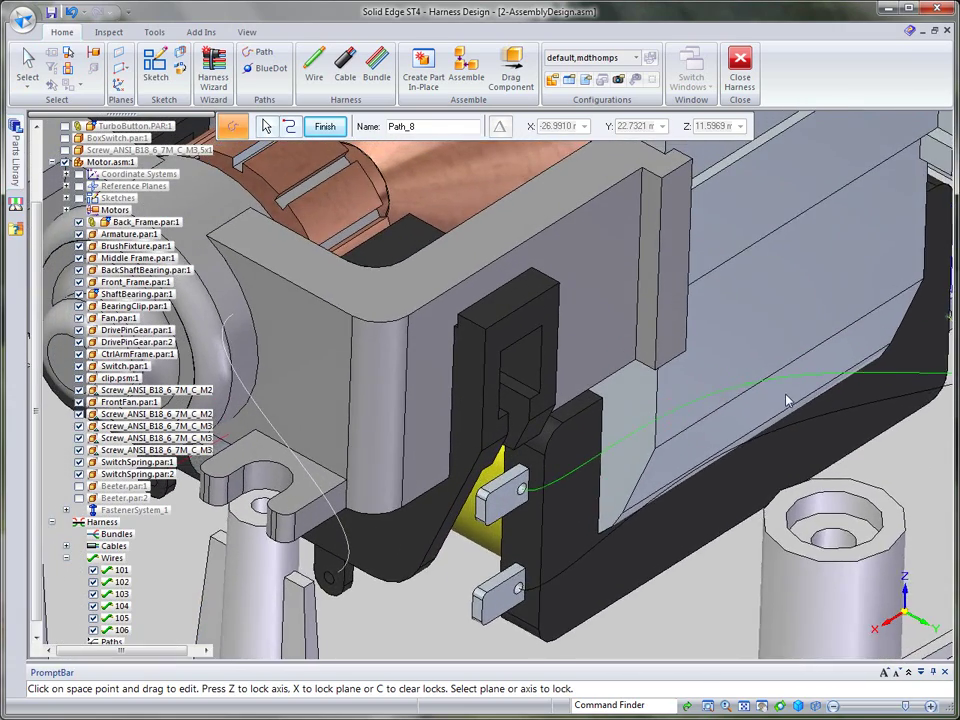
scroll(742, 441, down, 2)
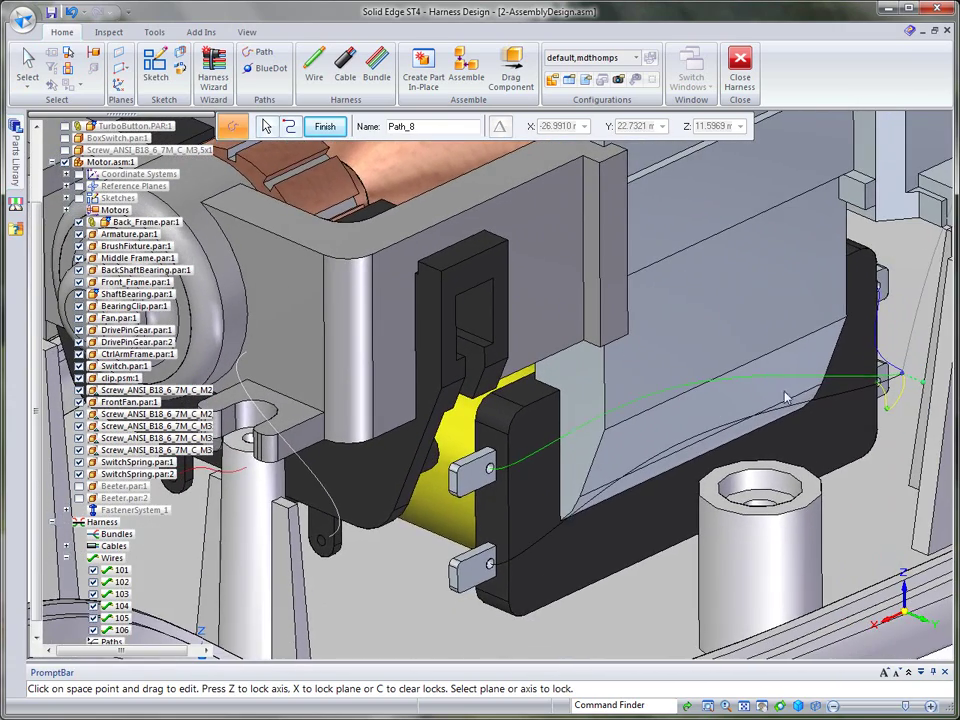
click(655, 399)
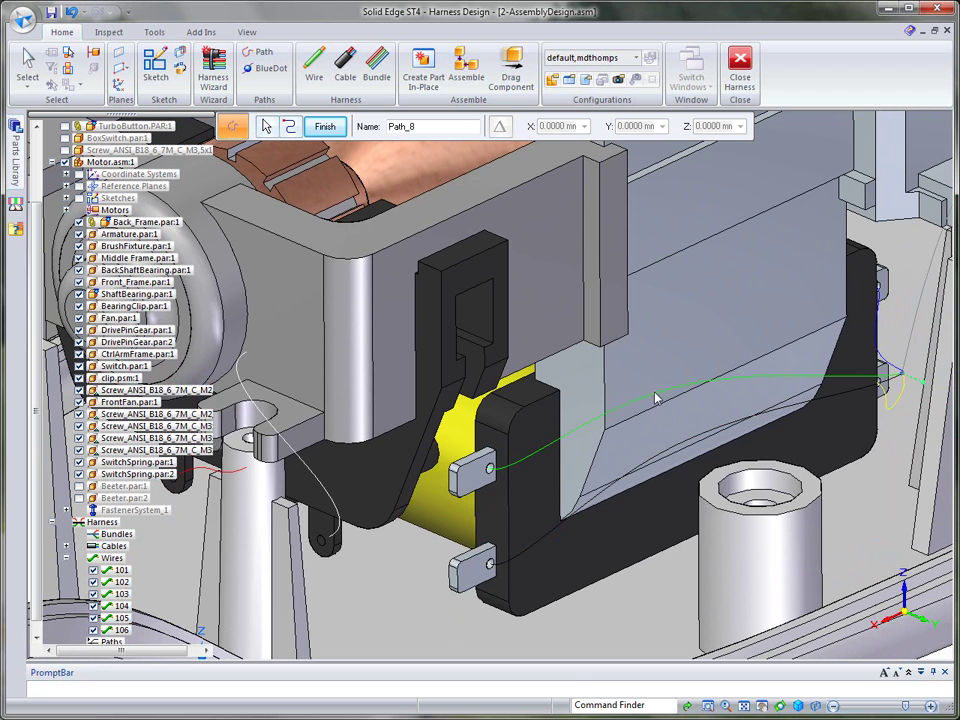
drag(655, 392, 672, 434)
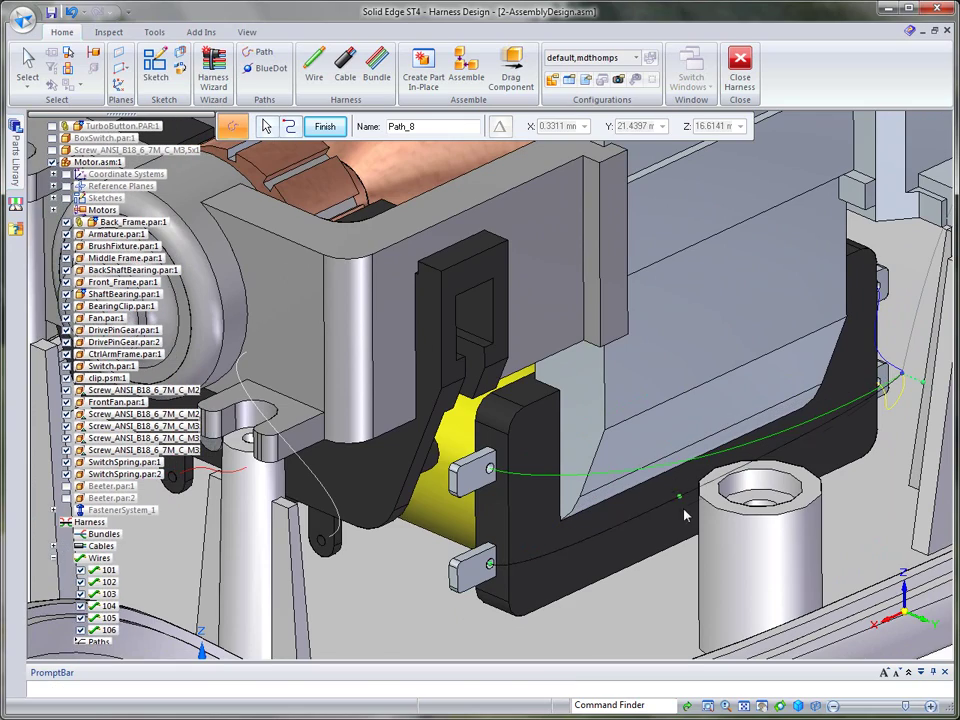
Inspect the reshaped wire paths around the motor from several sides and finish the path edit
scroll(812, 427, down, 3)
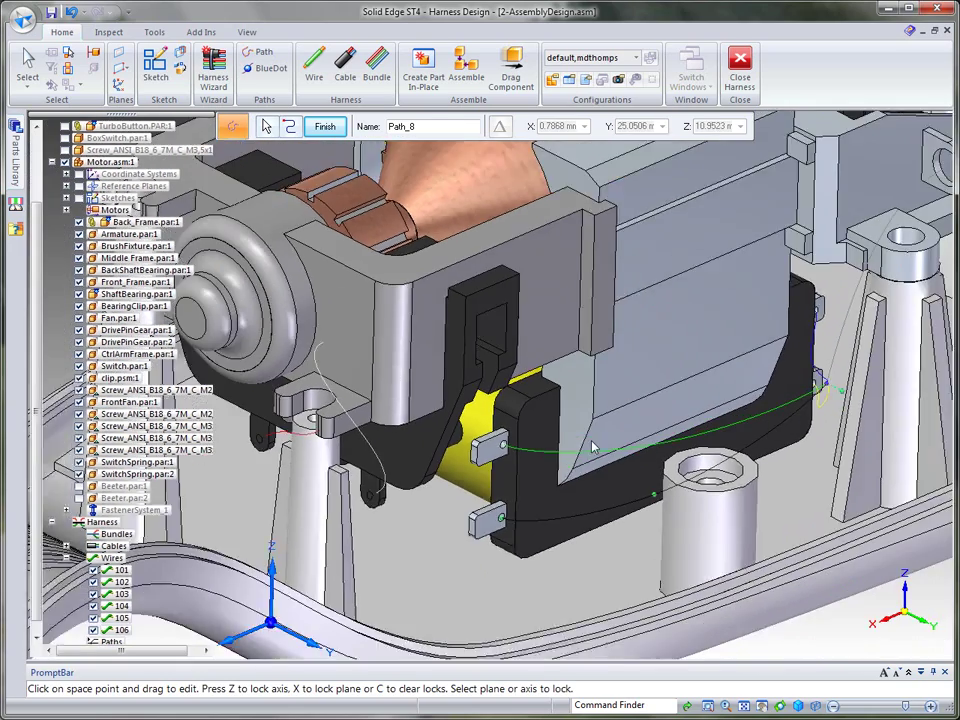
scroll(143, 633, up, 2)
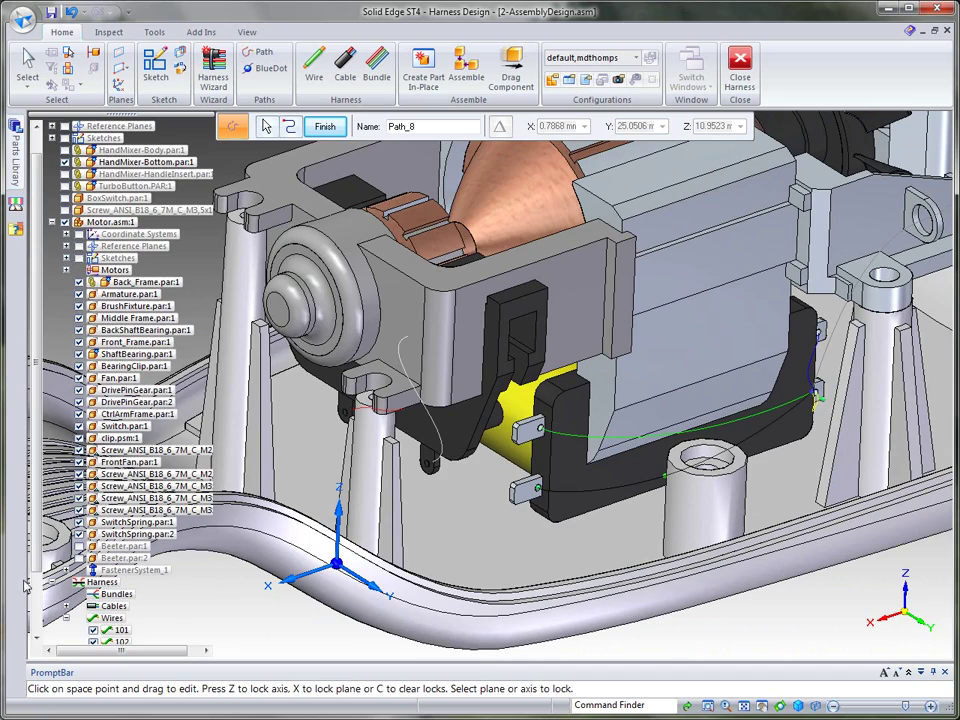
scroll(40, 555, down, 2)
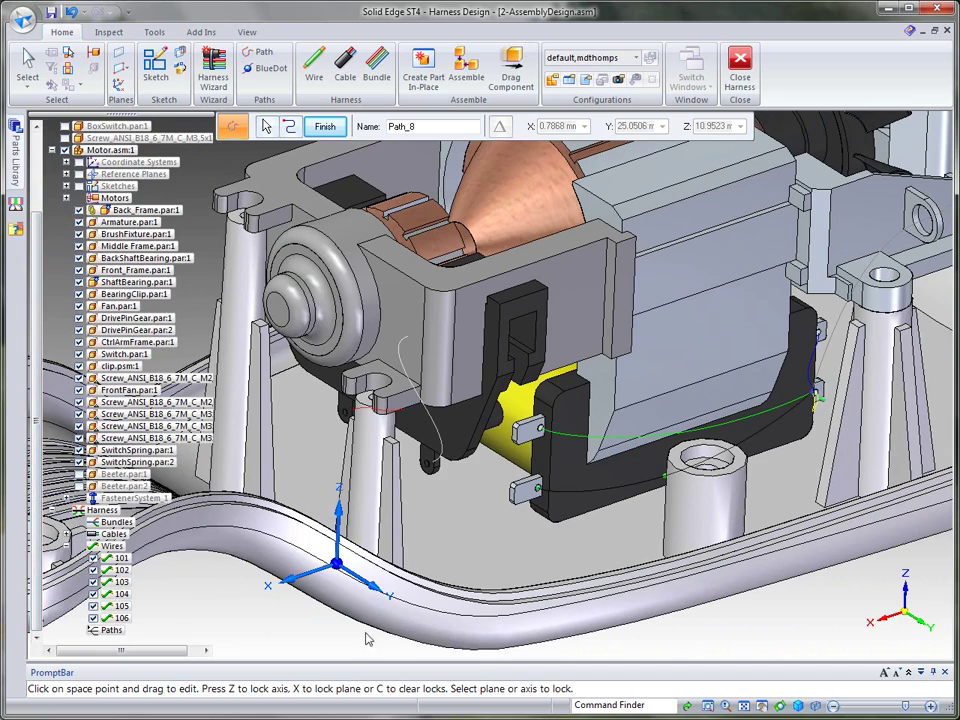
scroll(820, 540, down, 1)
middle_drag(820, 535, 814, 567)
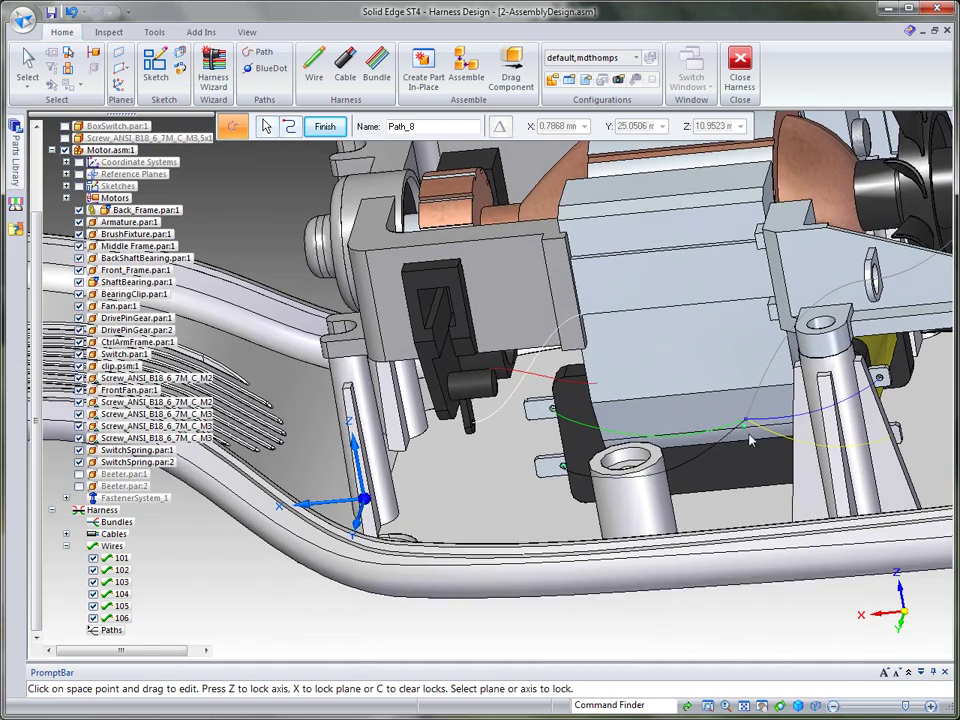
middle_drag(744, 422, 731, 481)
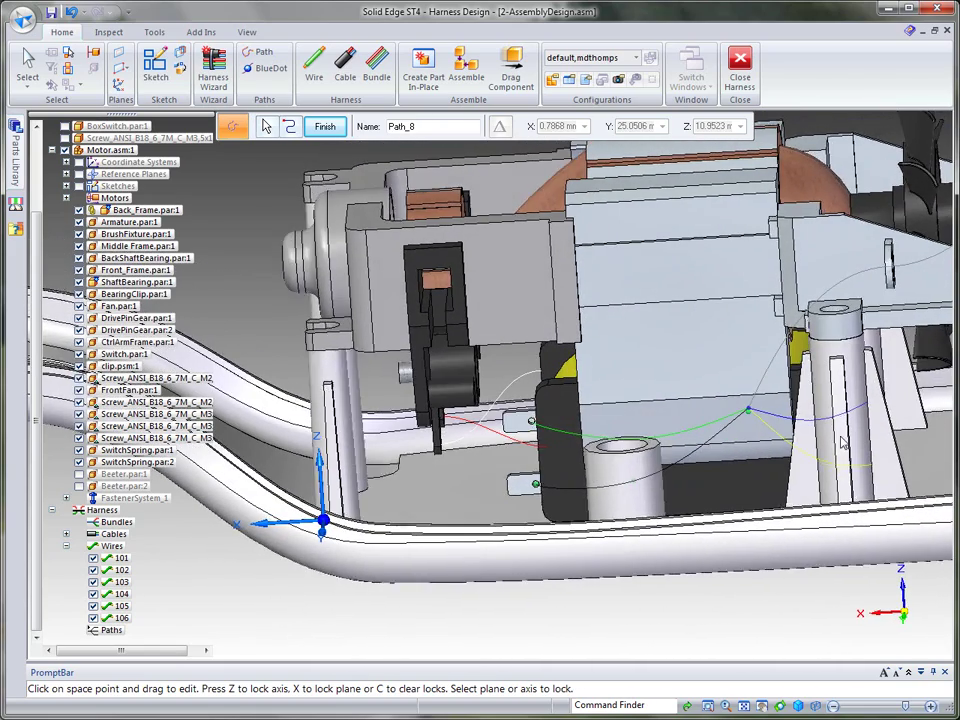
middle_drag(842, 439, 822, 432)
click(320, 135)
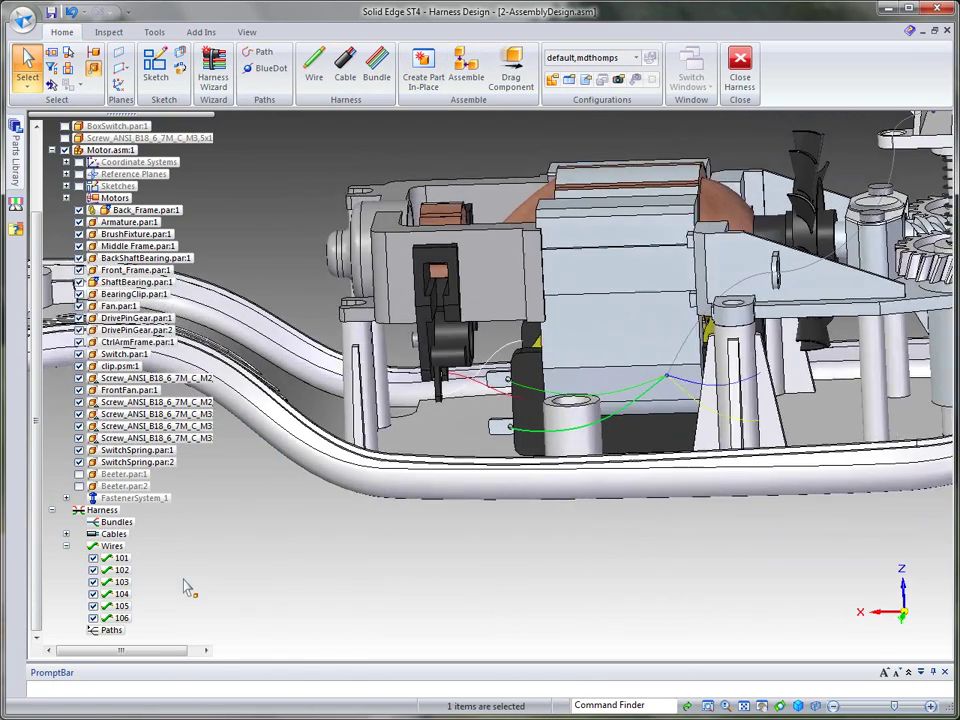
Create physical conductors for the whole harness
click(103, 510)
right_click(104, 509)
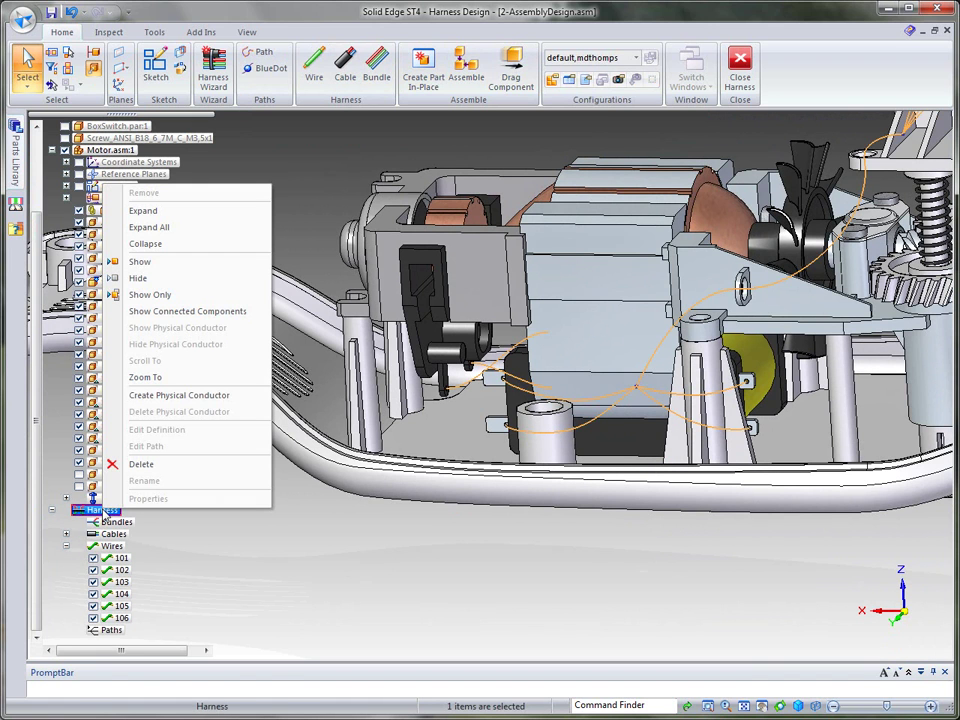
click(195, 397)
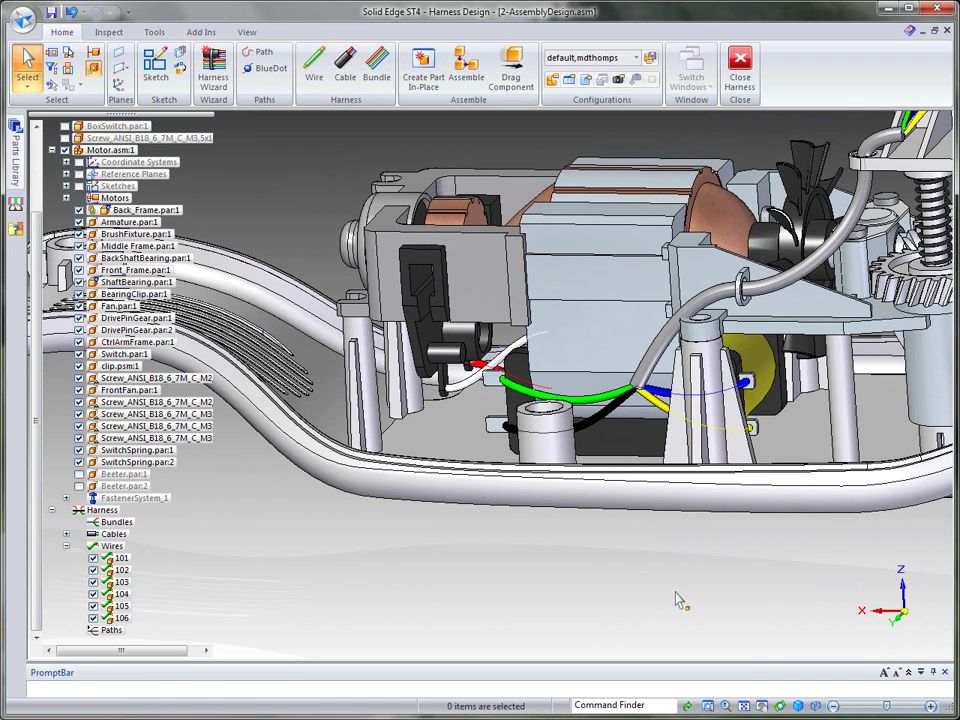
Hide all wire centrelines while keeping the physical conductors displayed
middle_drag(545, 597, 276, 525)
right_click(278, 516)
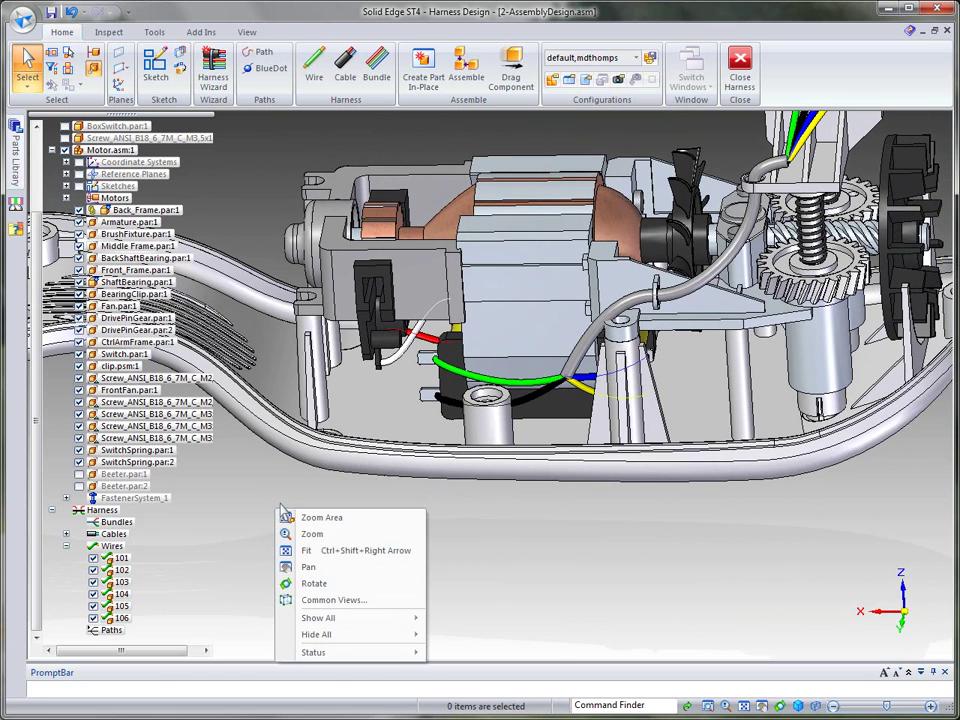
mouse_move(347, 641)
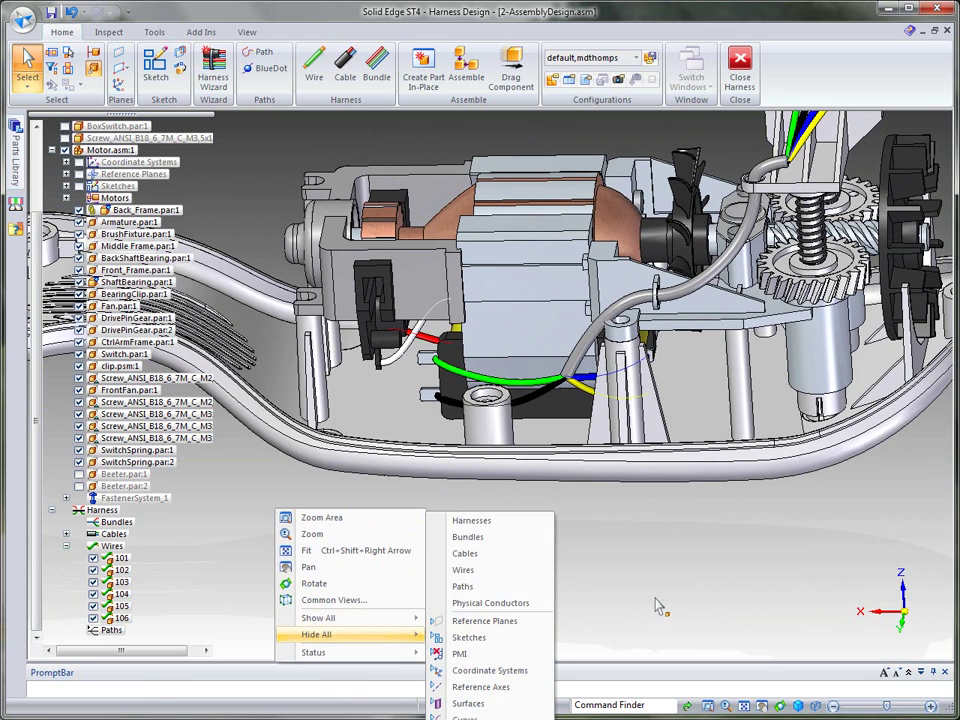
click(480, 574)
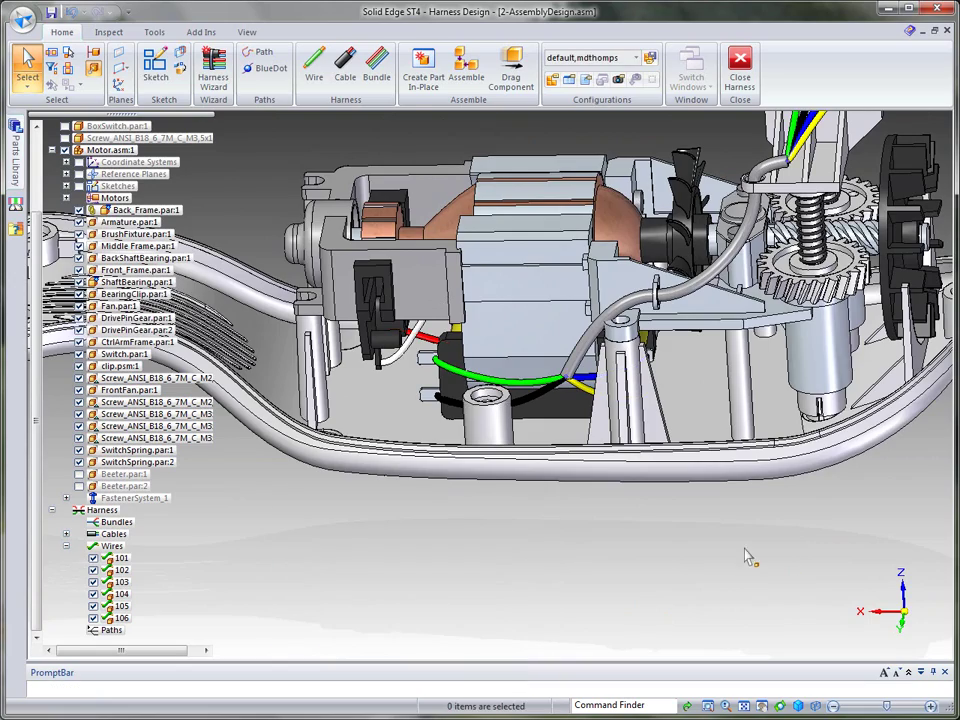
Select all faces of the ring lug on the front frame by running Recognize in the Selection Manager from one of its faces
middle_drag(745, 557, 390, 527)
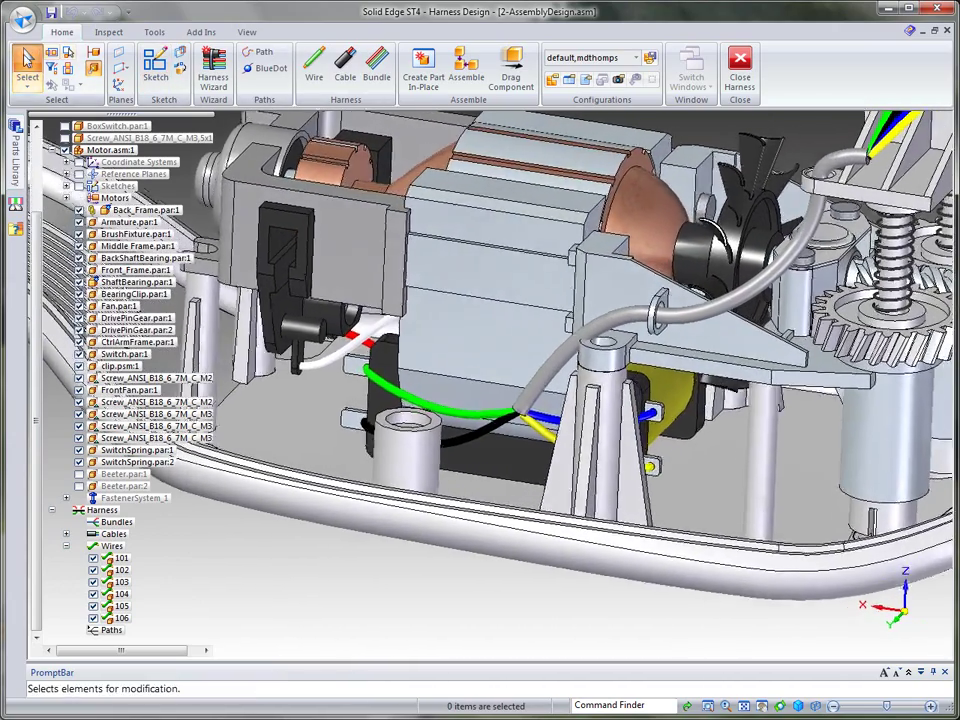
scroll(593, 371, up, 5)
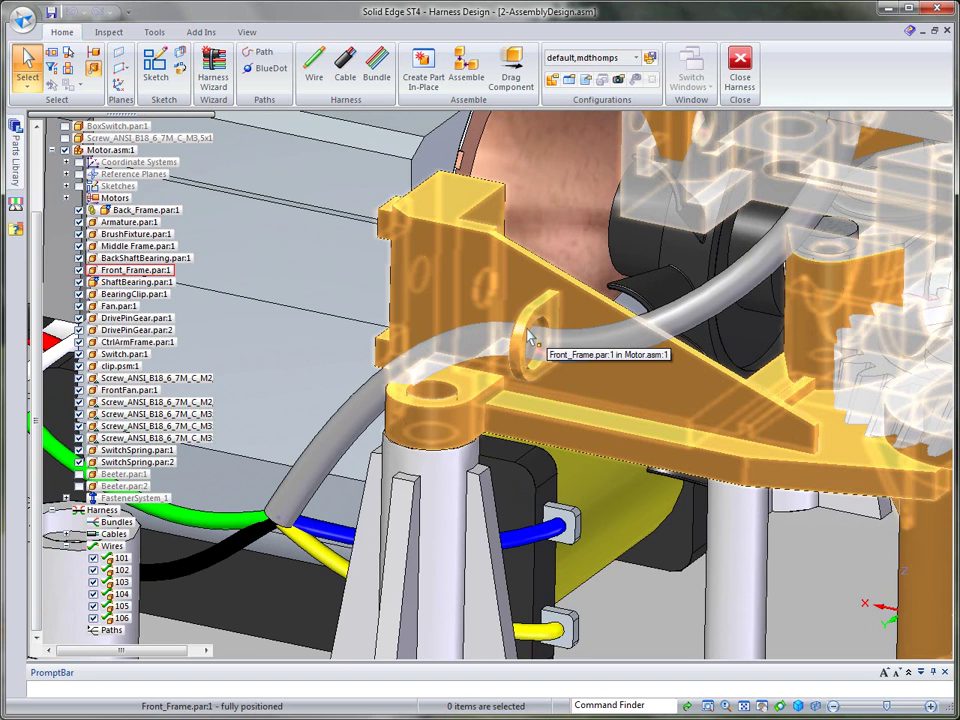
scroll(455, 475, up, 2)
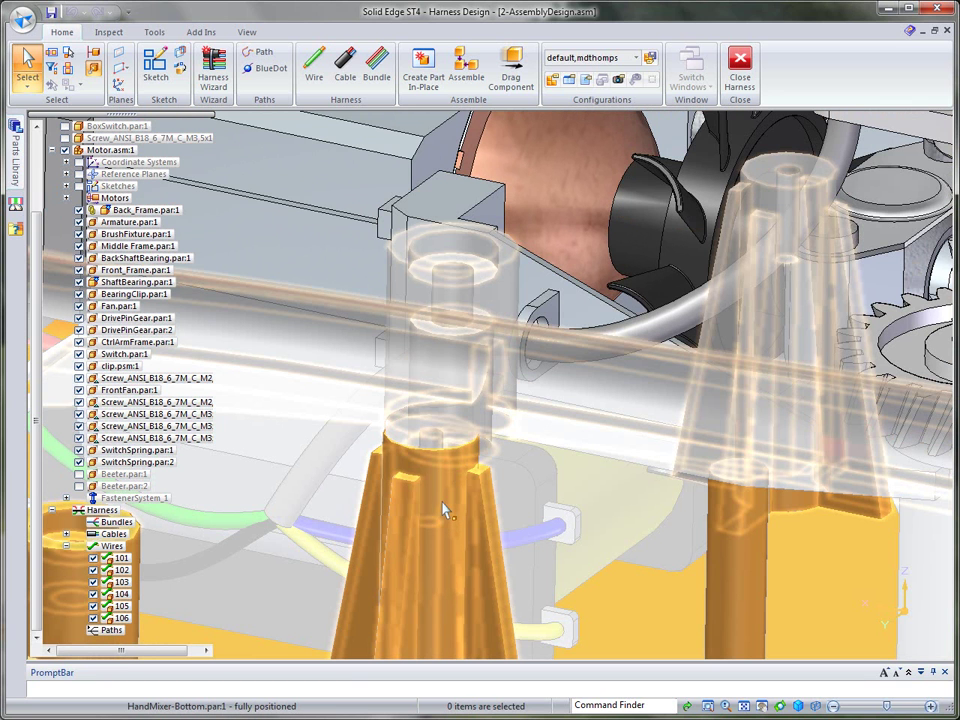
scroll(300, 500, up, 2)
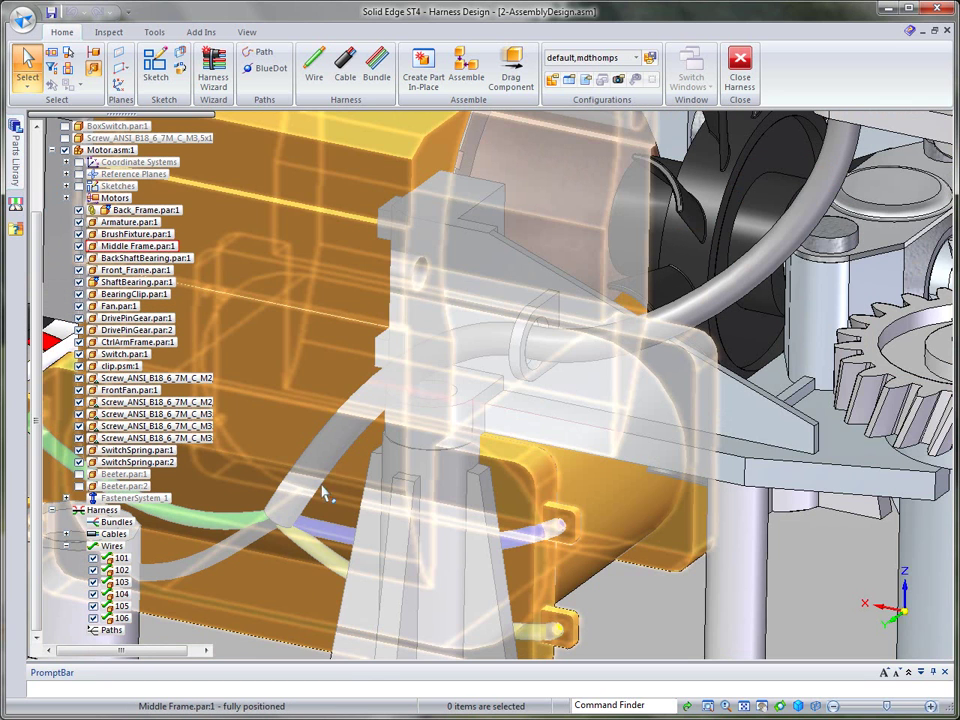
click(528, 374)
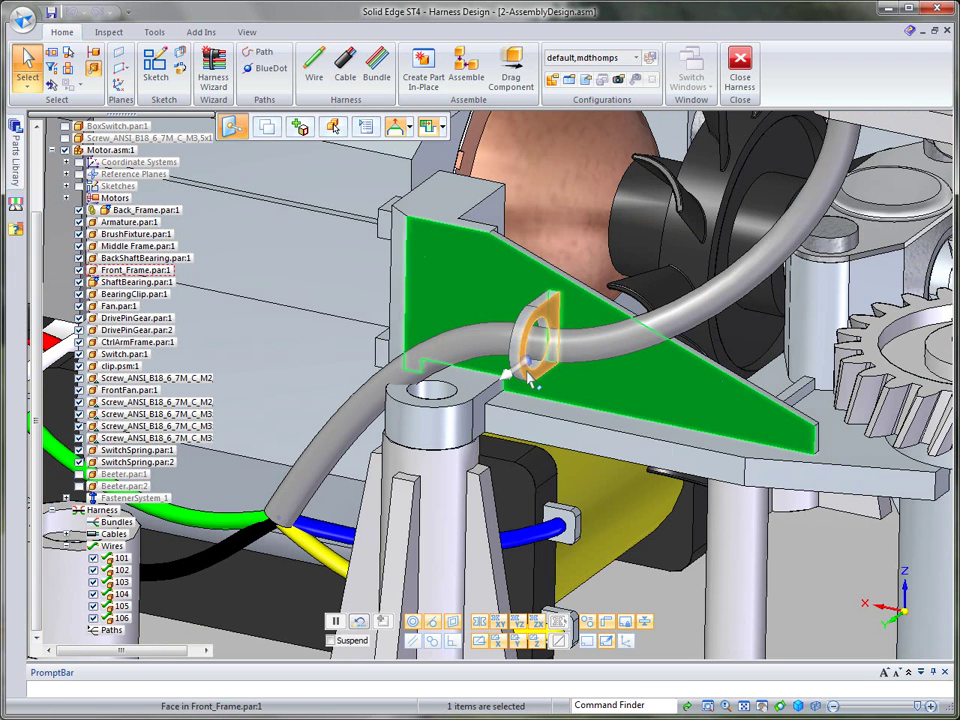
click(512, 377)
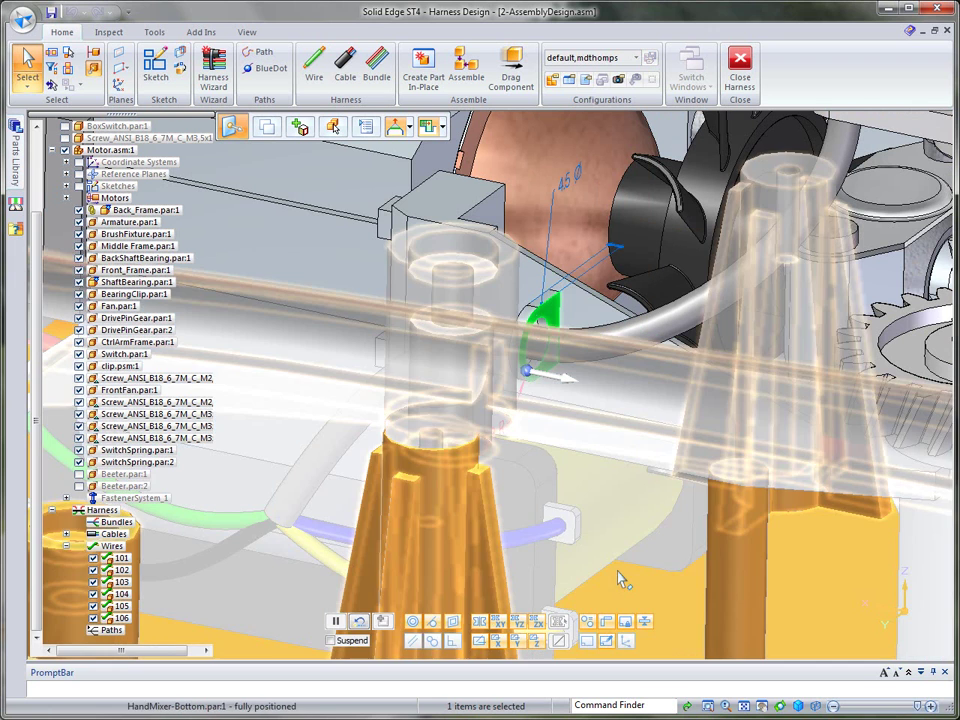
key(space)
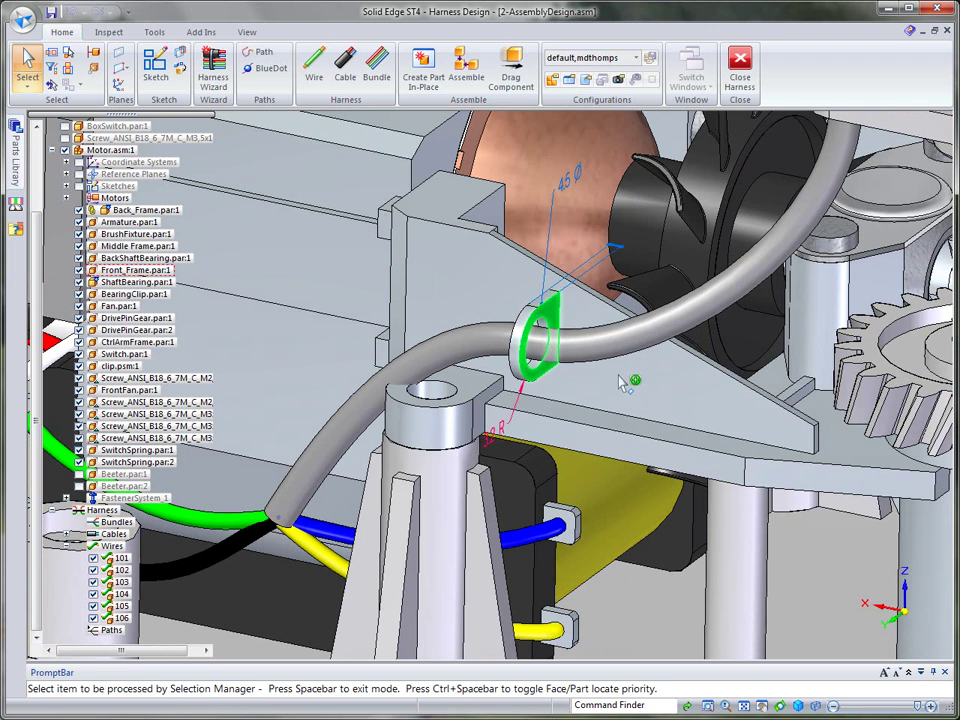
click(545, 316)
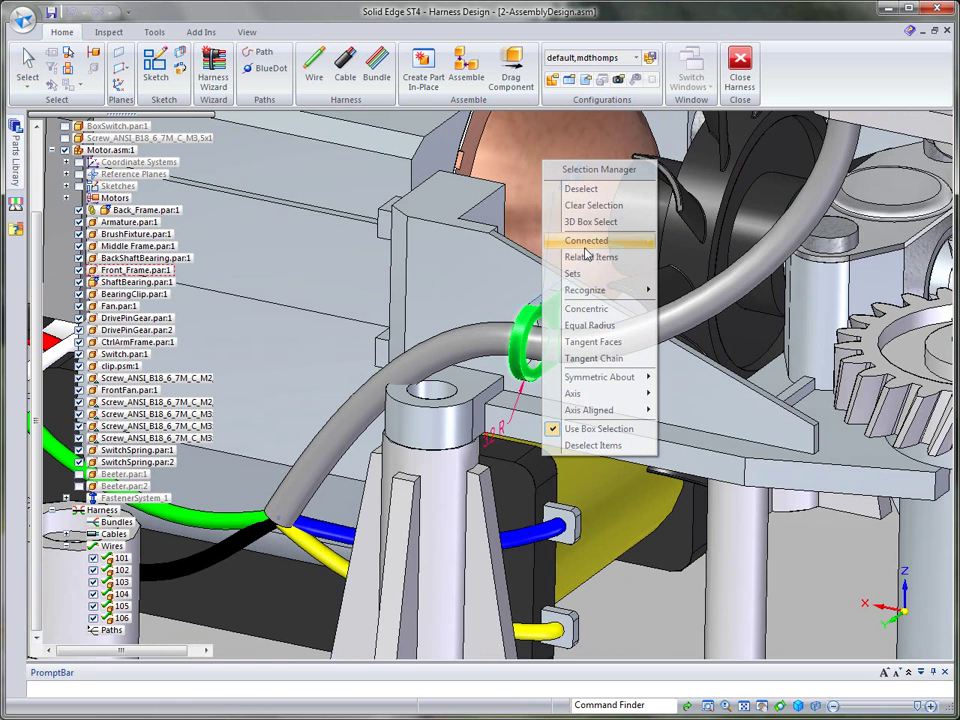
mouse_move(588, 252)
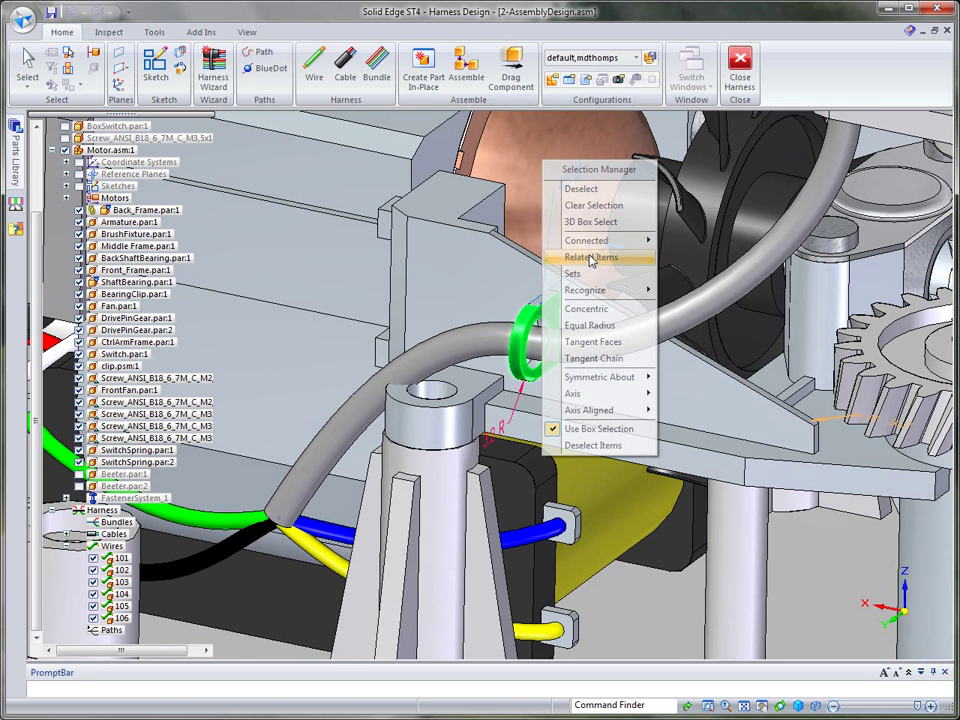
mouse_move(590, 290)
click(685, 290)
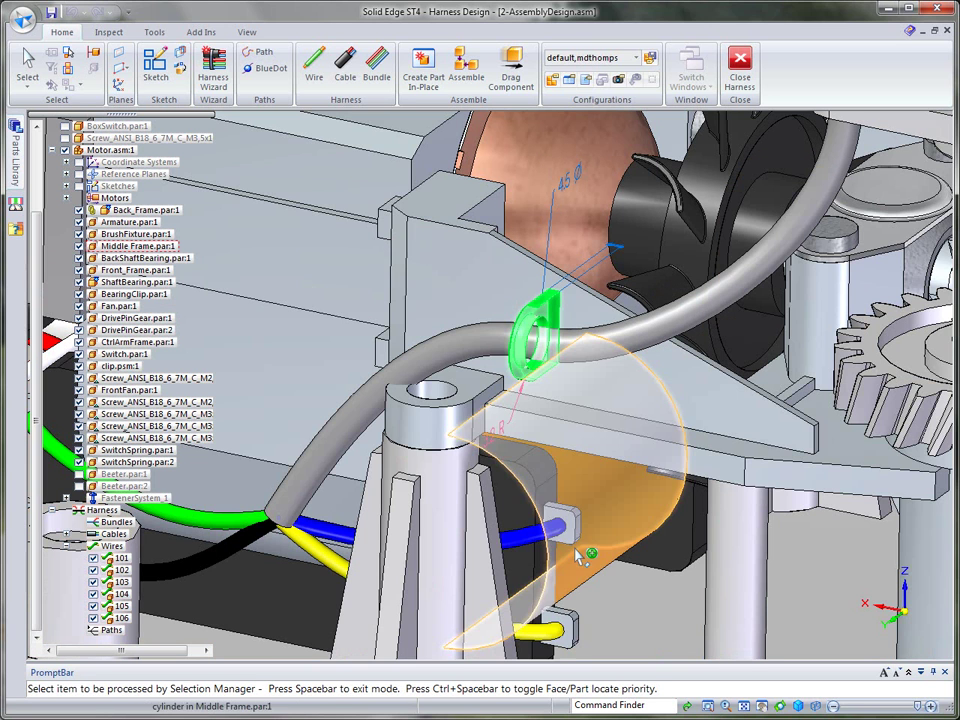
key(space)
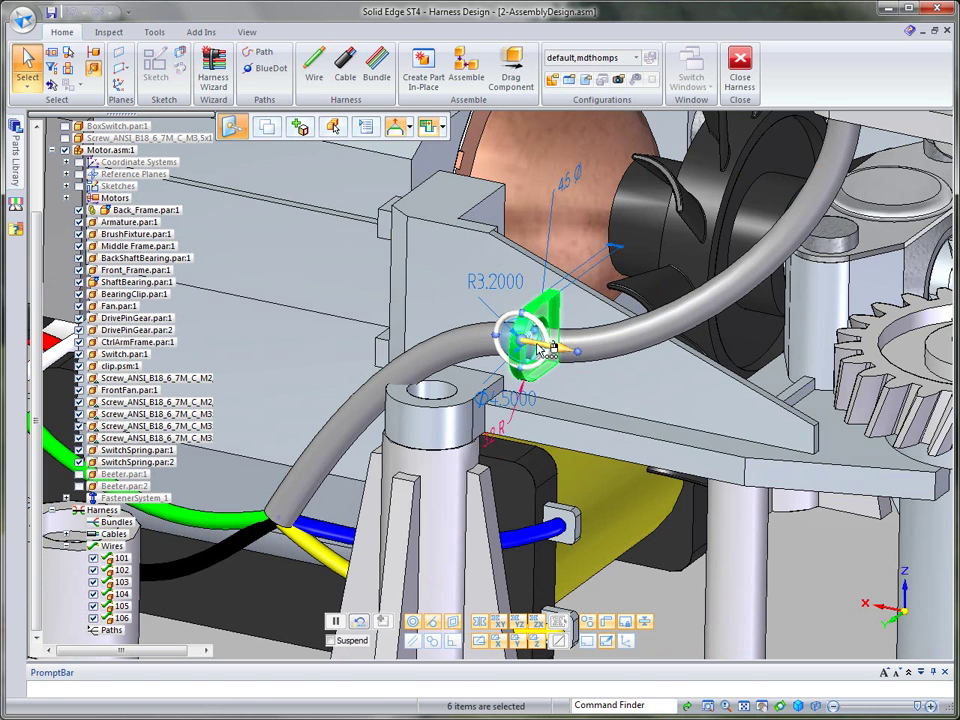
Move the ring lug along its axis toward the middle frame and clear the selection
click(548, 350)
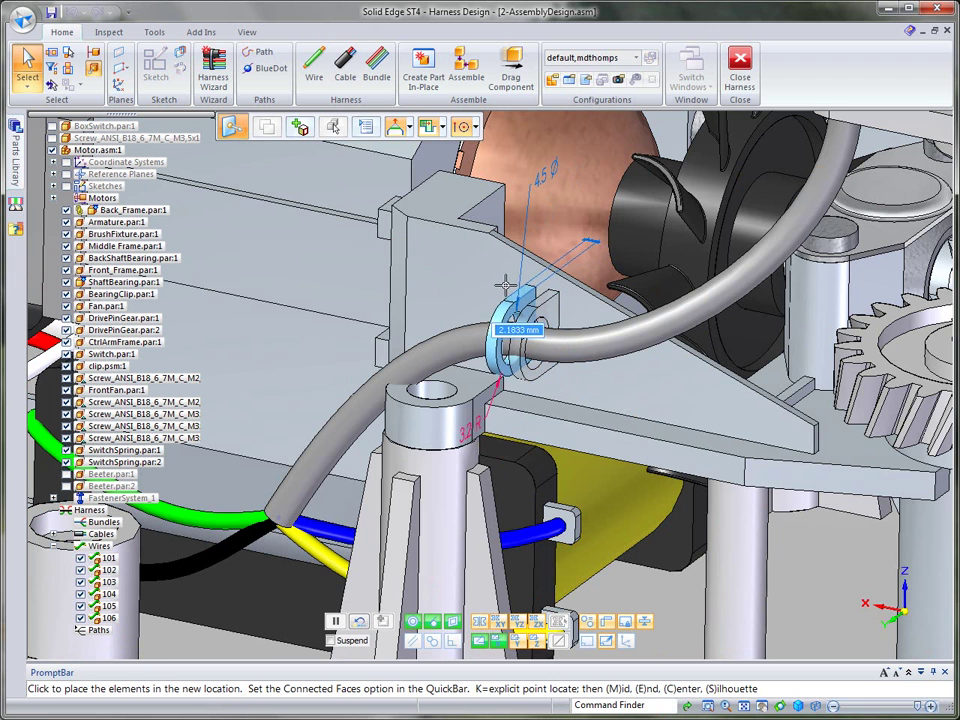
click(617, 460)
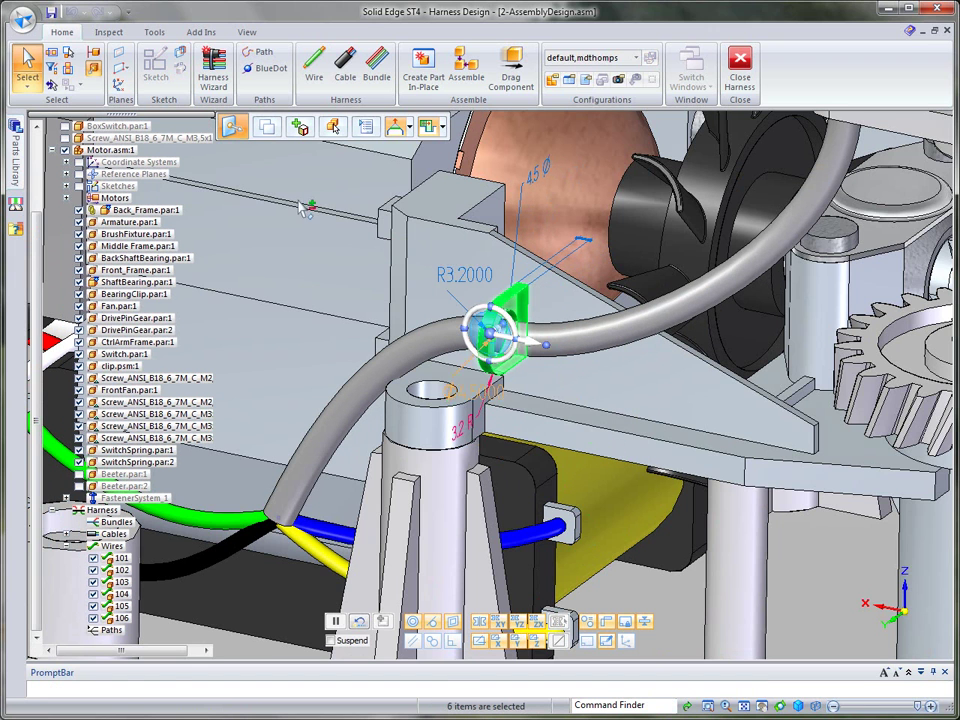
click(30, 55)
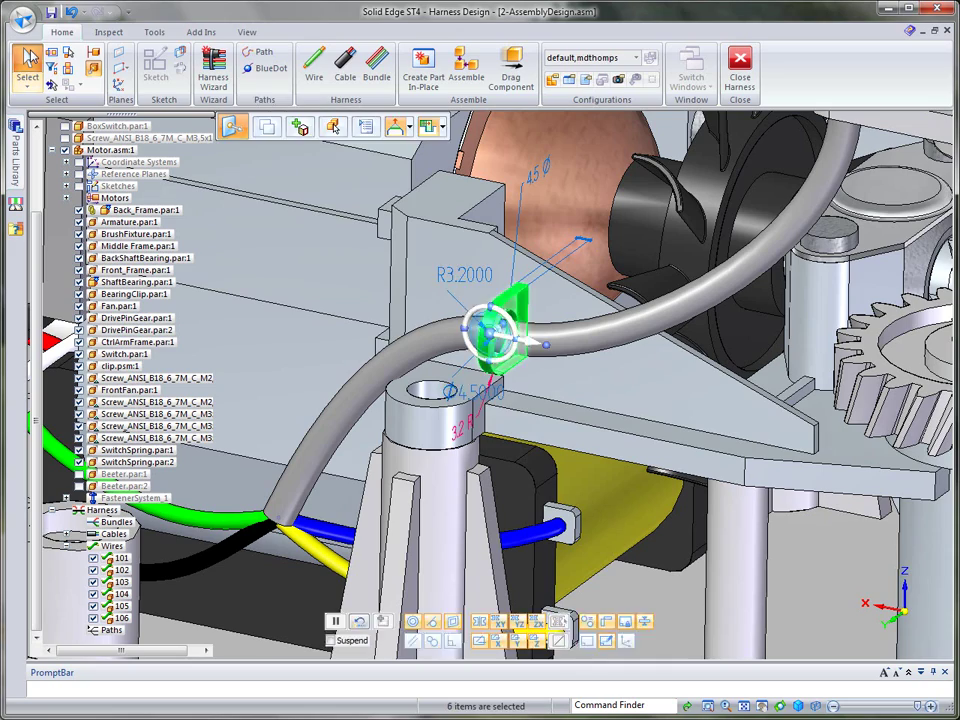
click(28, 55)
middle_drag(704, 440, 752, 505)
scroll(749, 496, down, 6)
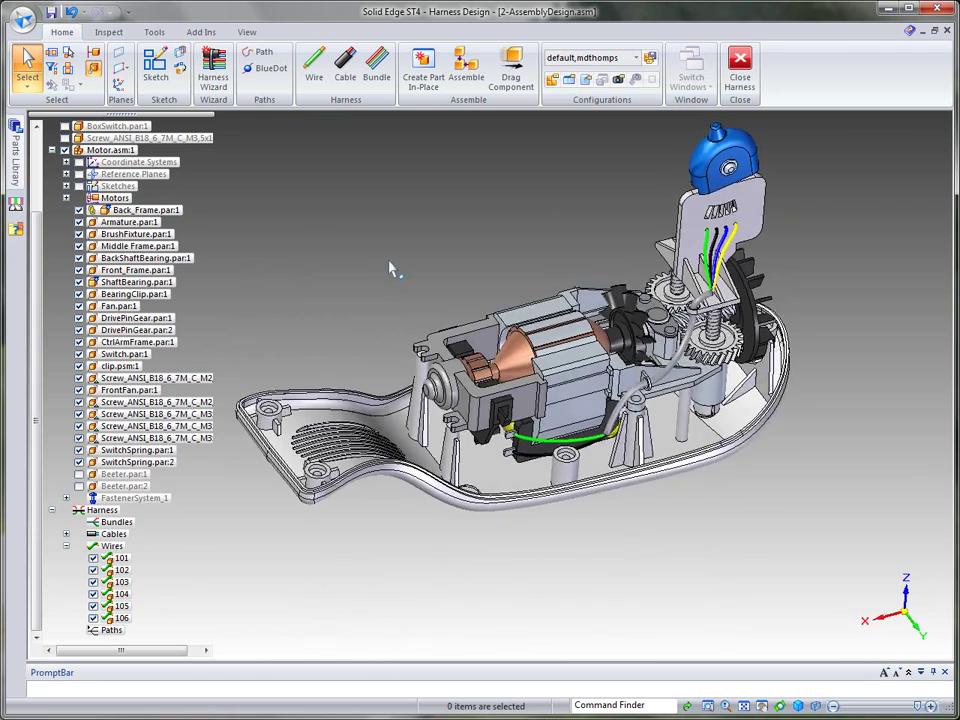
Collapse the motor assembly and display the HandMixer-Body and BoxSwitch parts, leaving the handle insert hidden
click(52, 150)
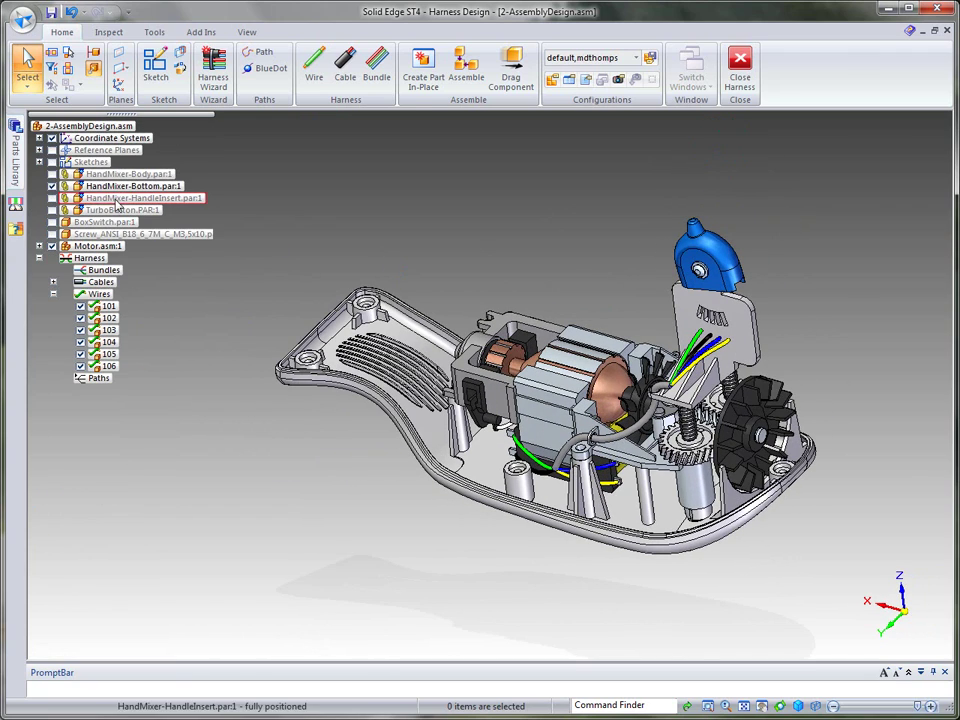
click(52, 174)
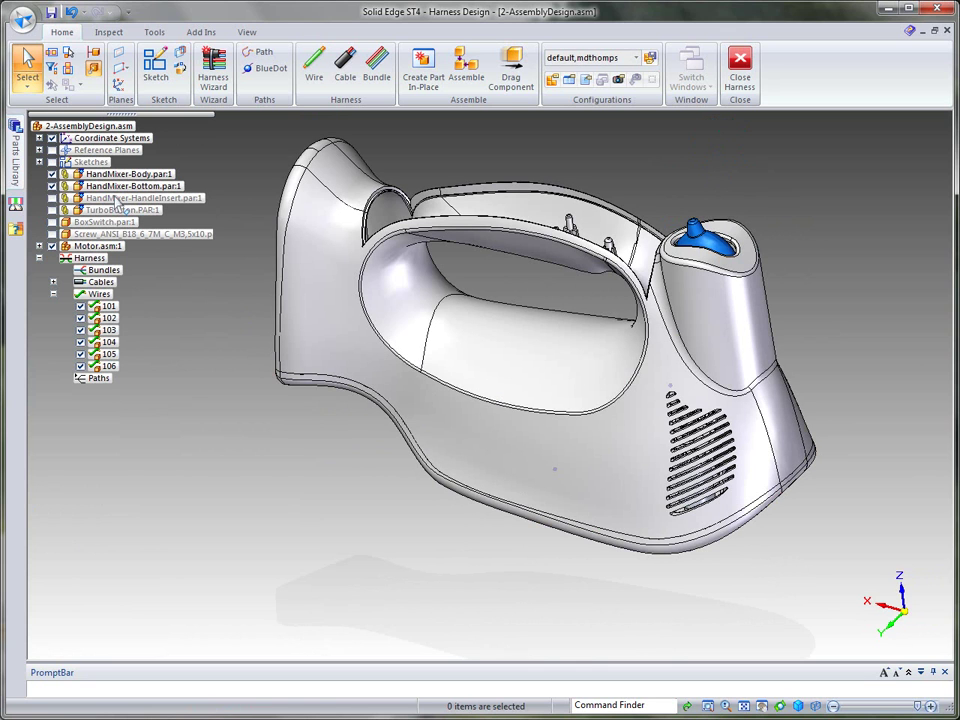
click(52, 198)
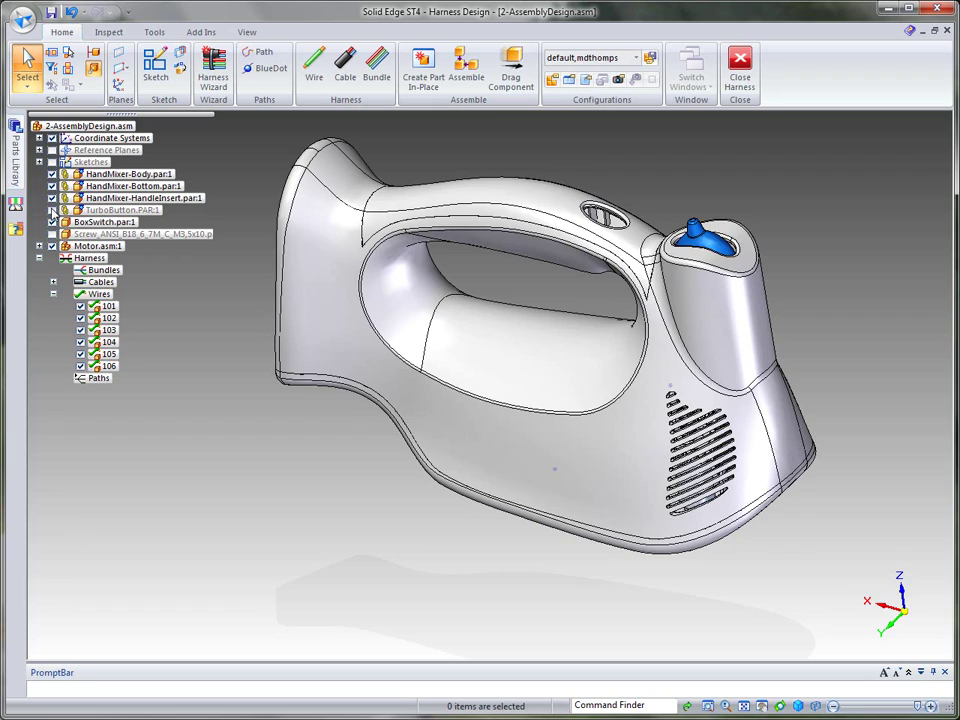
click(52, 198)
Apply the White (clear) face override to the HandMixer-Body and HandMixer-Bottom parts
middle_drag(671, 199, 536, 196)
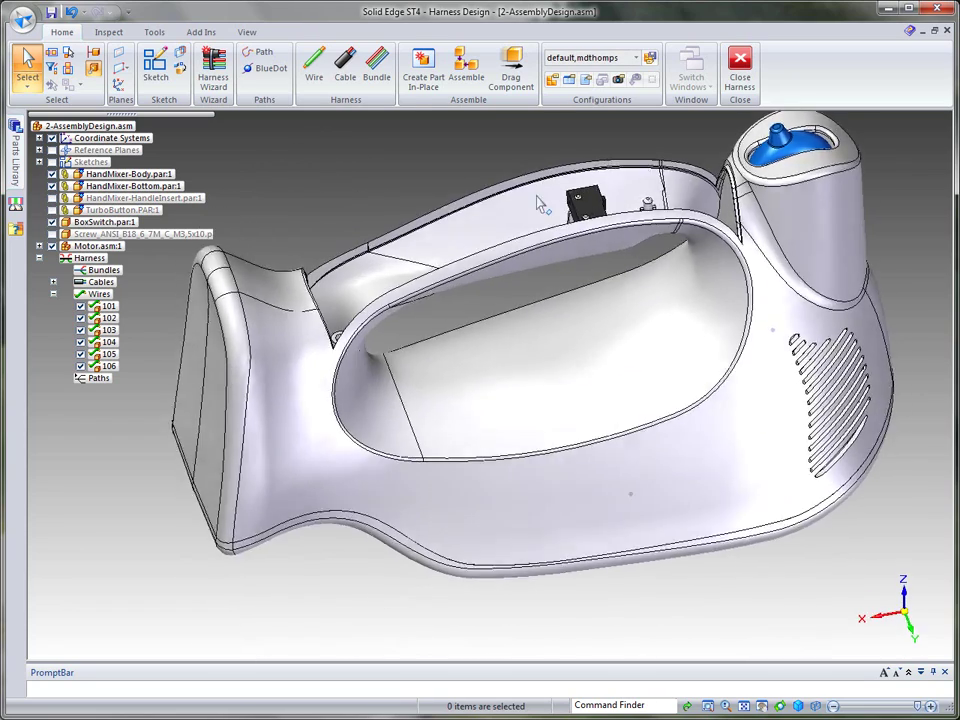
click(444, 296)
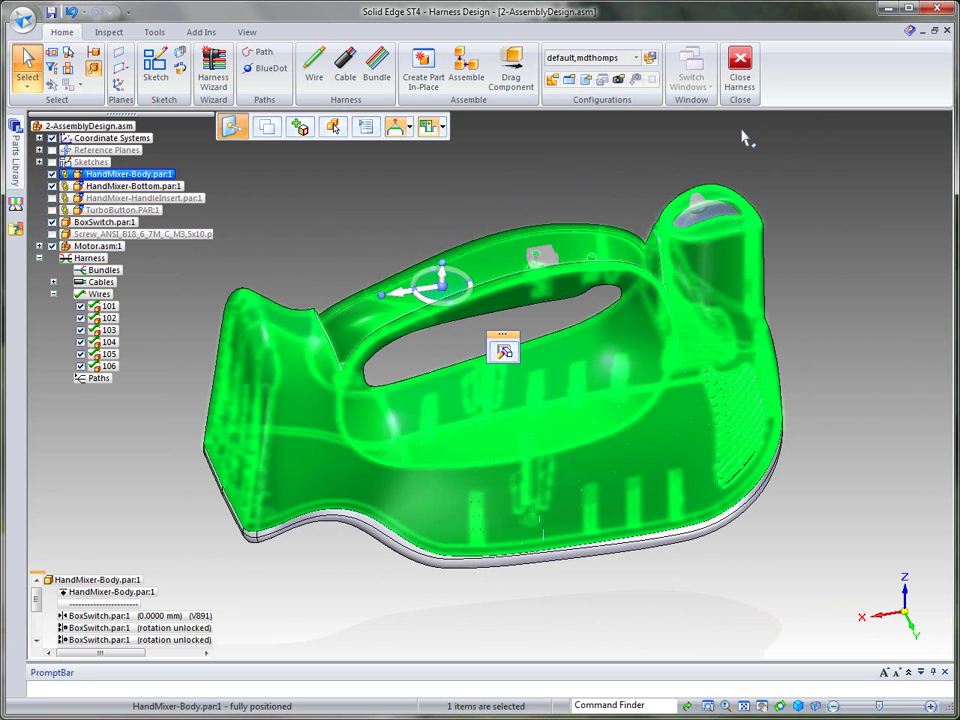
ctrl+click(418, 560)
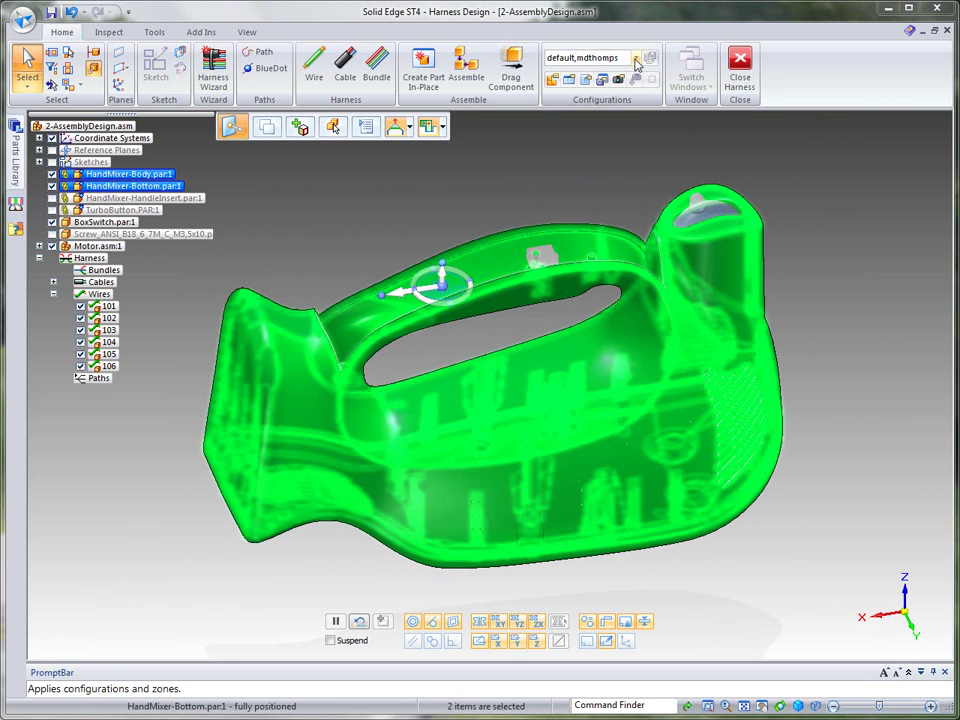
click(246, 32)
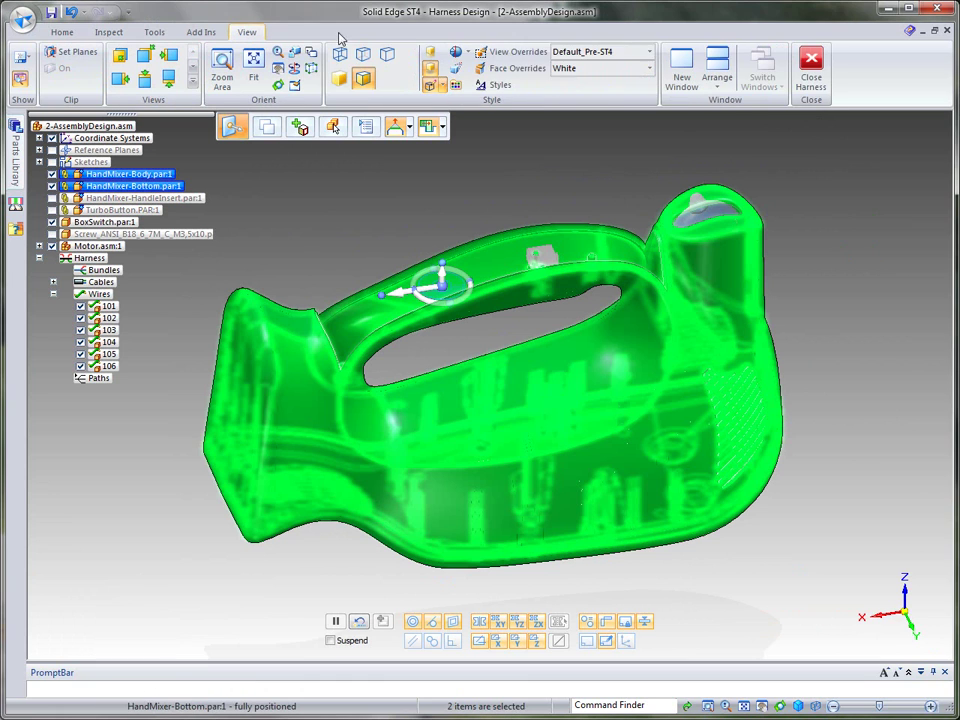
click(649, 68)
click(600, 132)
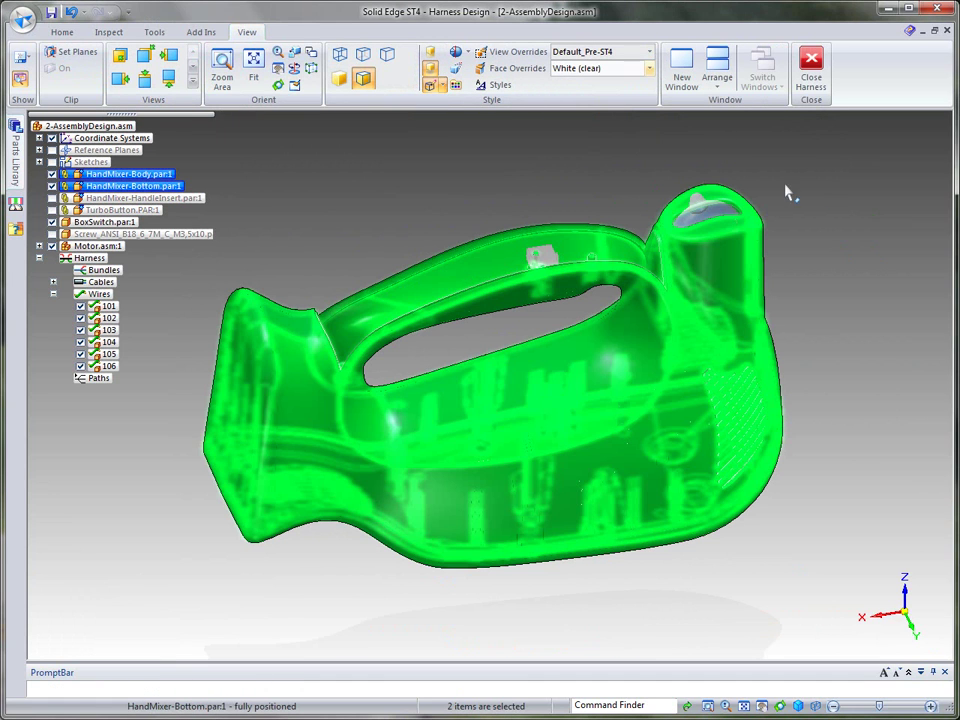
click(829, 226)
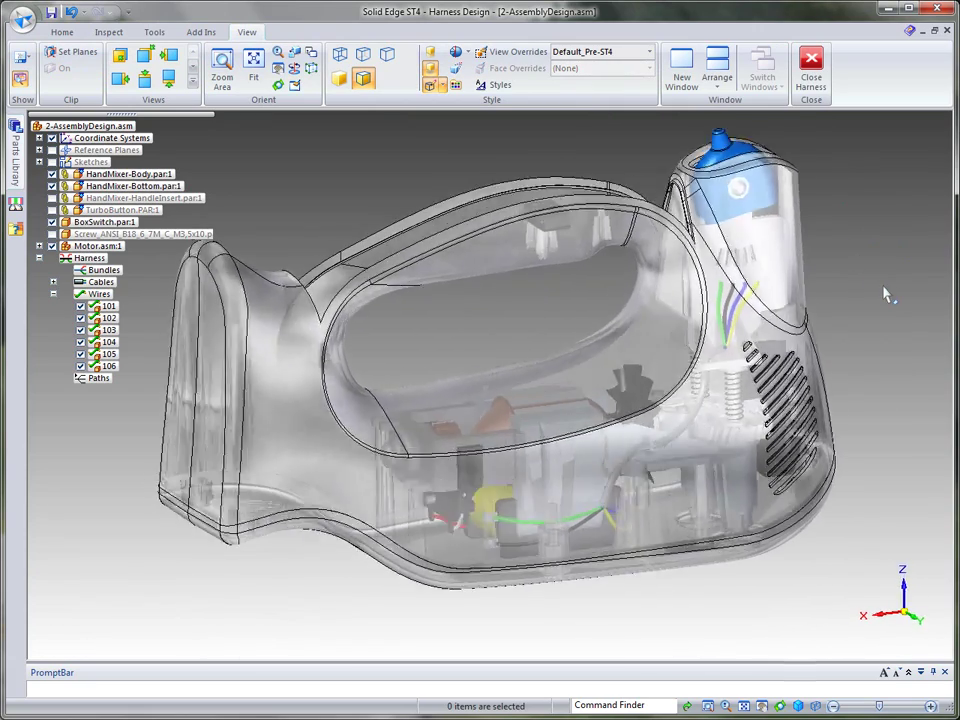
Set clipping planes parallel to the BoxSwitch end face, one beyond the mixer's front and one about 94 mm out, cutting the housing's rear
middle_drag(540, 183, 410, 270)
click(80, 54)
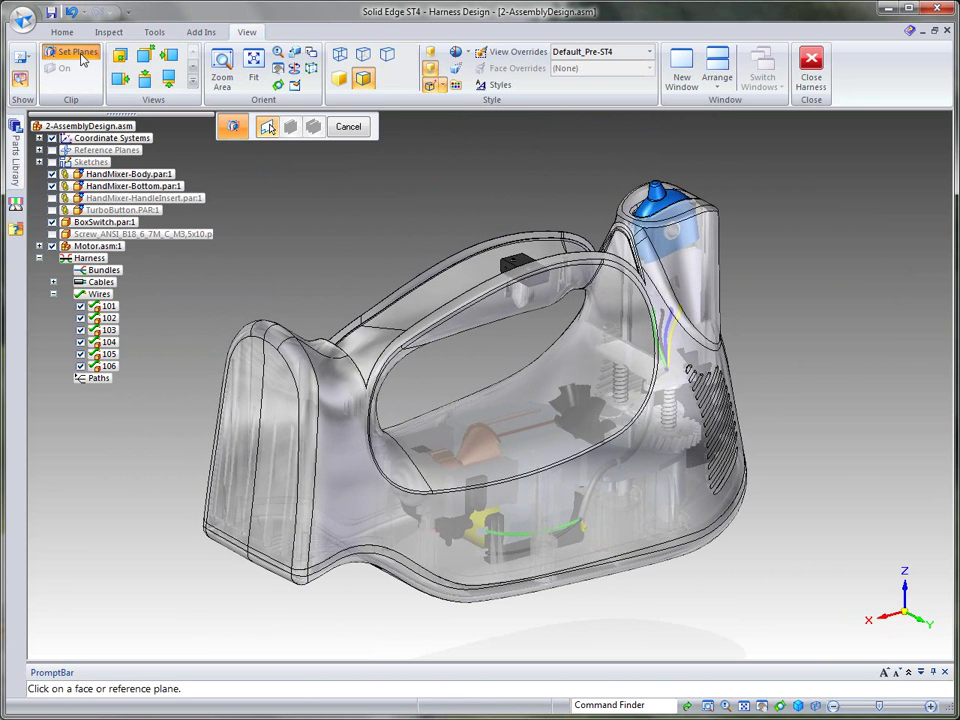
scroll(471, 246, up, 1)
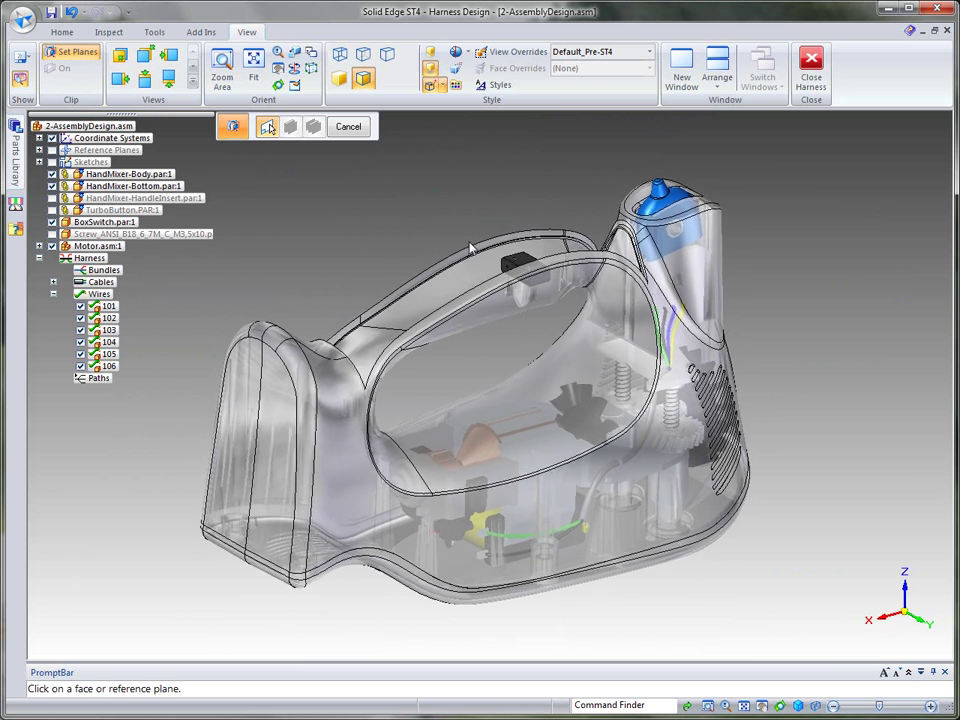
click(513, 268)
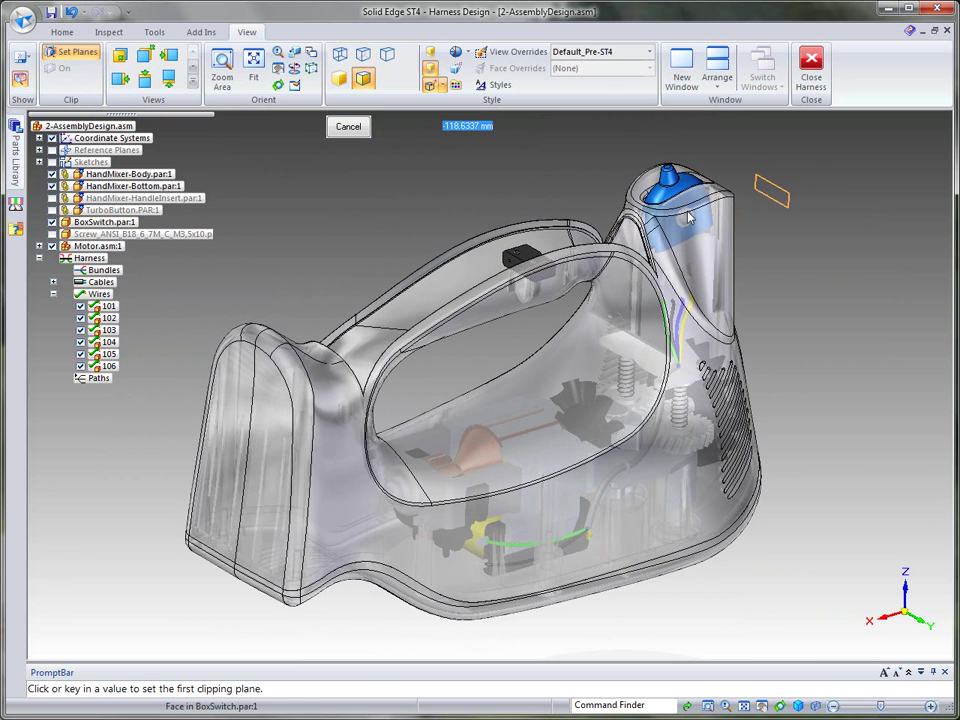
click(714, 208)
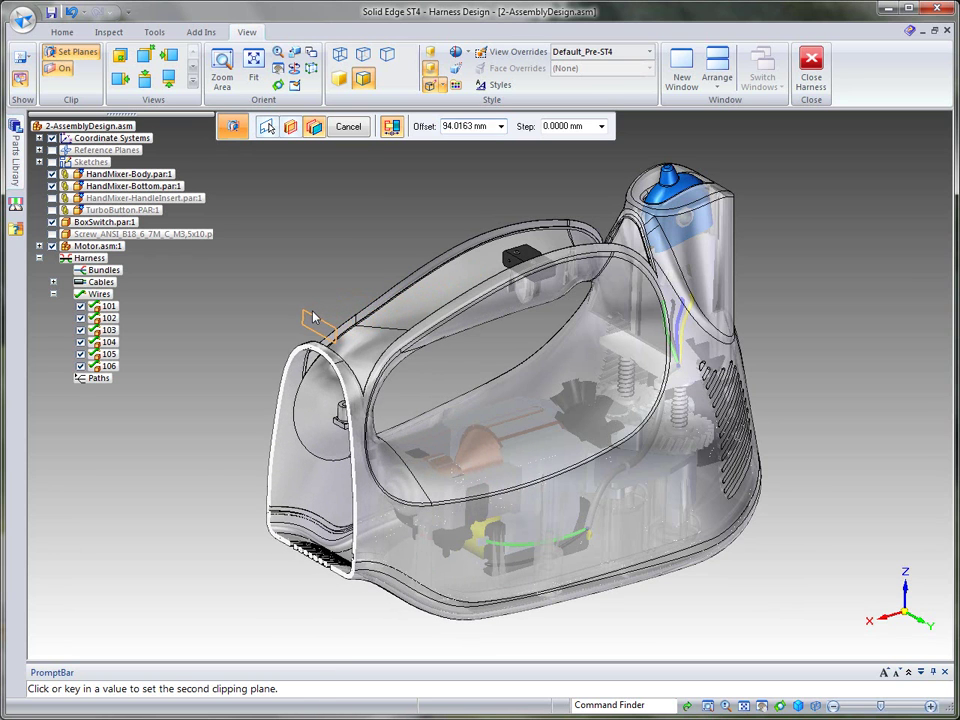
click(311, 313)
middle_drag(868, 262, 468, 279)
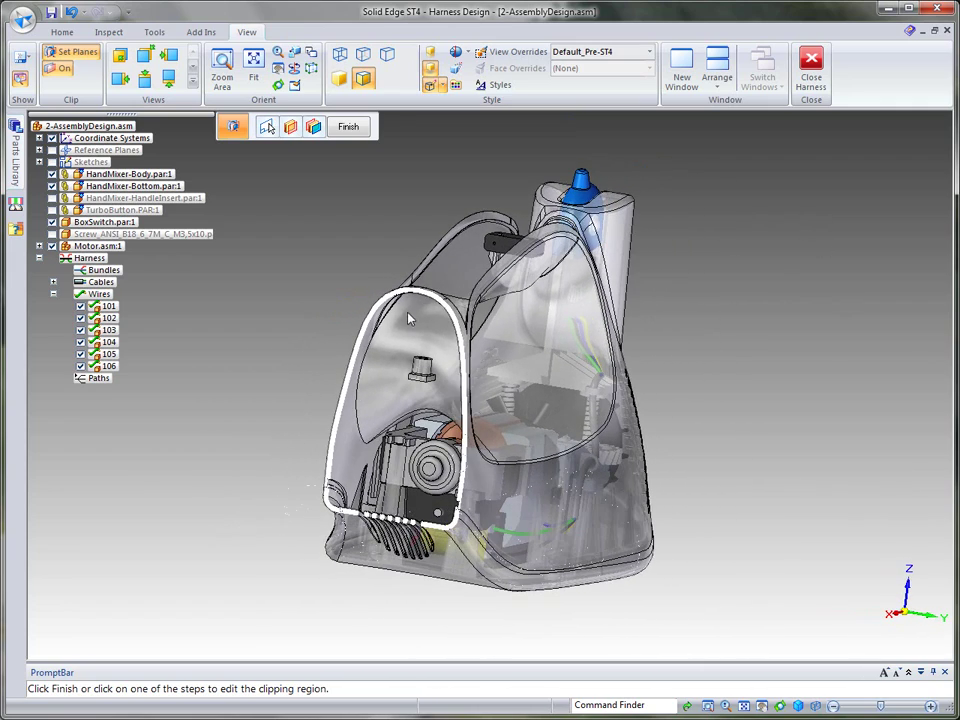
middle_drag(377, 370, 363, 507)
middle_click(712, 150)
middle_click(712, 150)
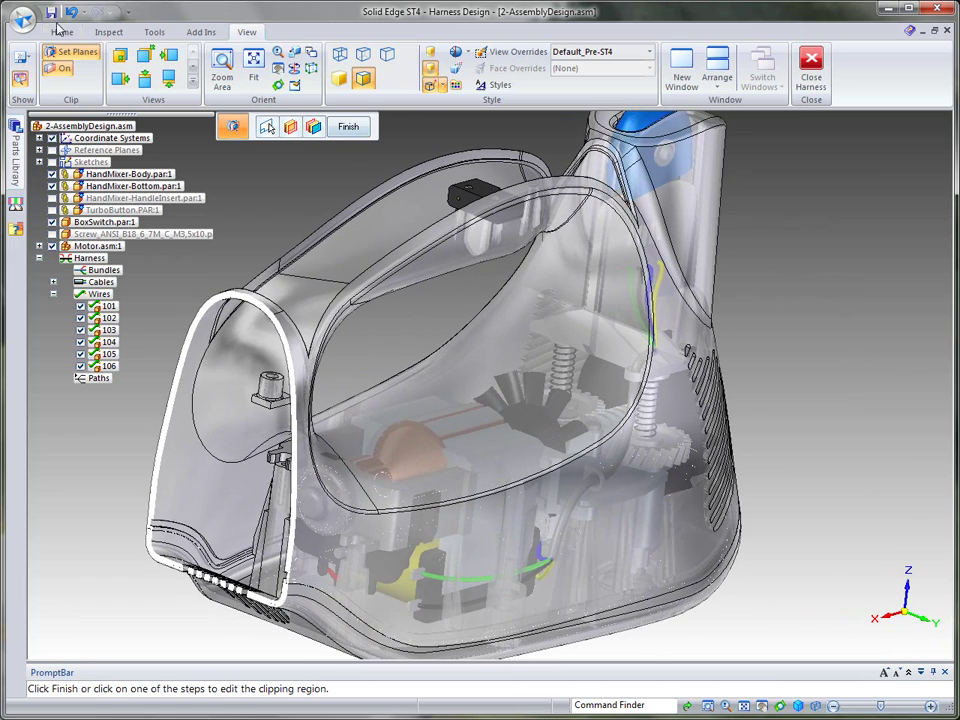
Route a wire from the first terminal hole of the BoxSwitch down through the housing's rear to the terminal beside the red wire
click(62, 32)
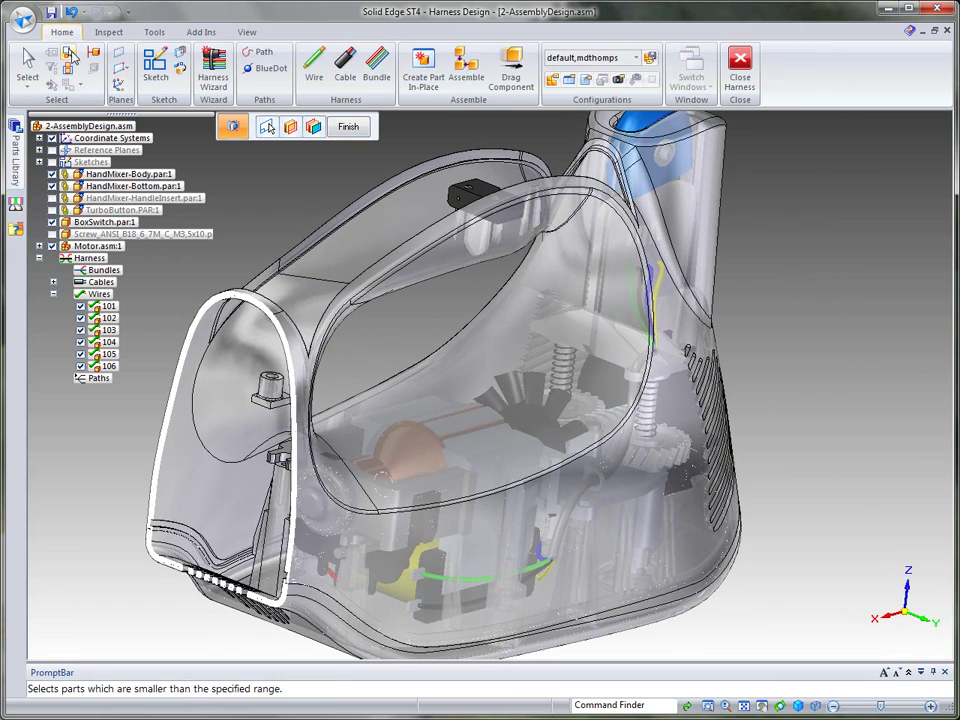
click(314, 65)
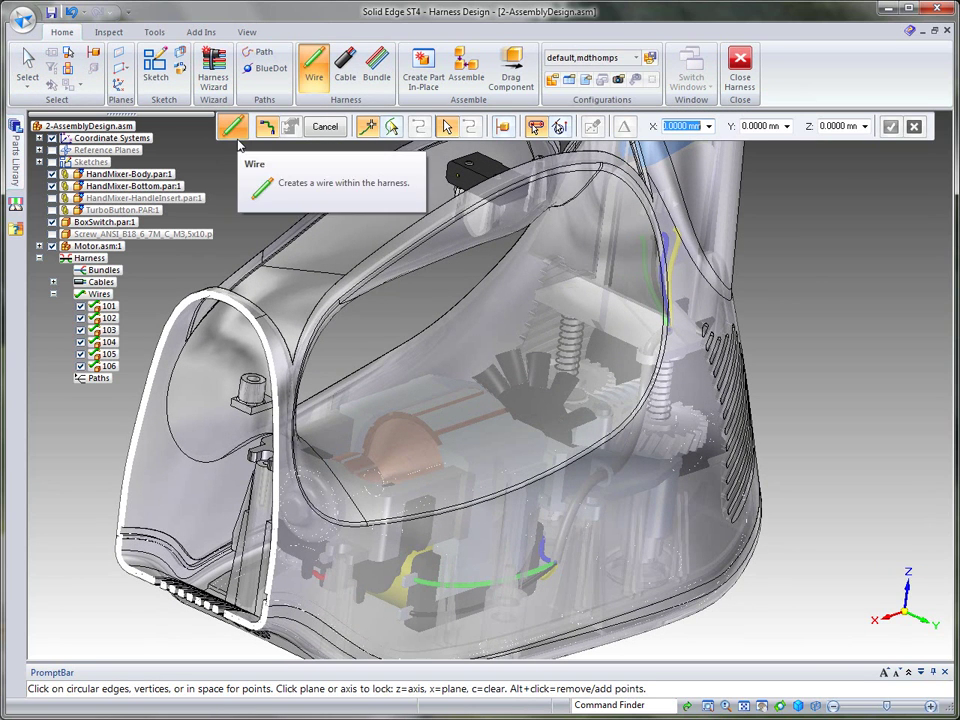
scroll(259, 170, up, 4)
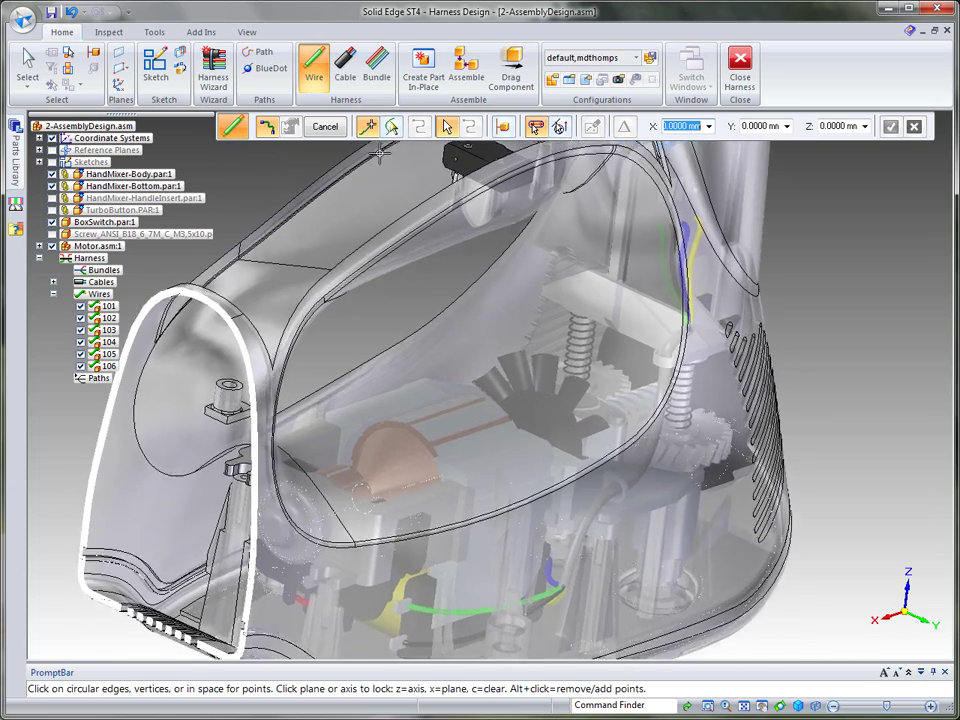
scroll(454, 250, up, 2)
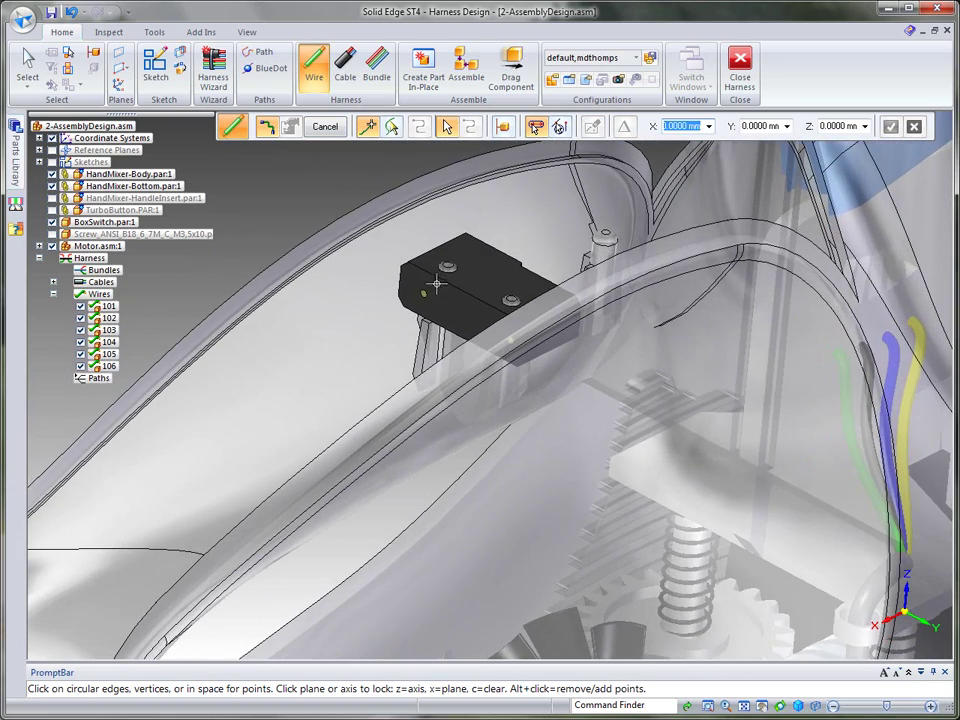
click(364, 347)
middle_drag(364, 347, 313, 377)
scroll(261, 411, up, 6)
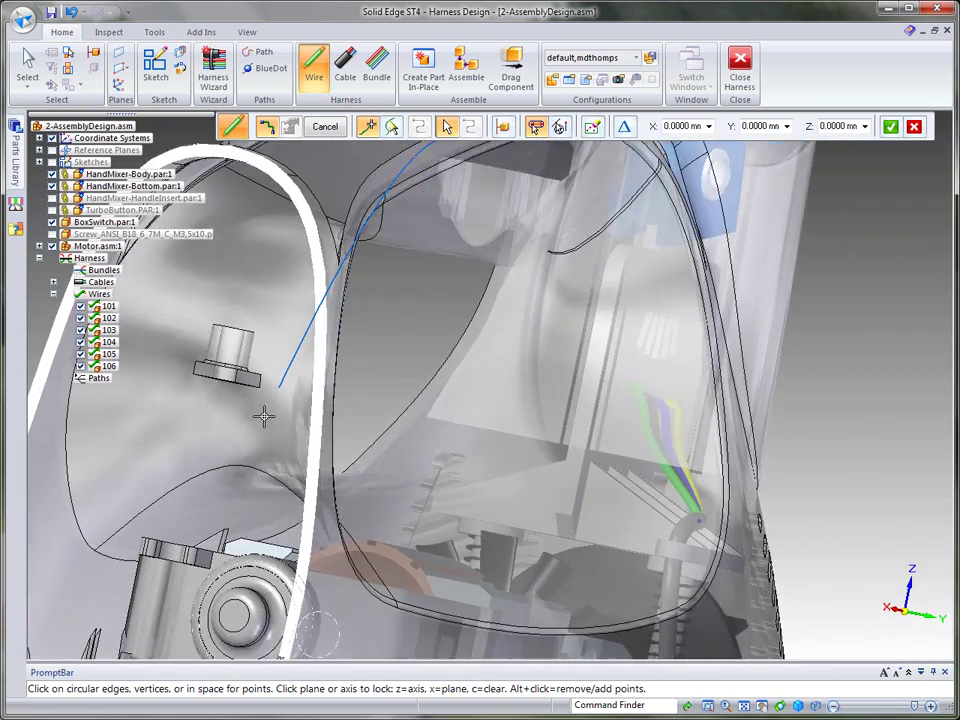
middle_drag(254, 427, 221, 572)
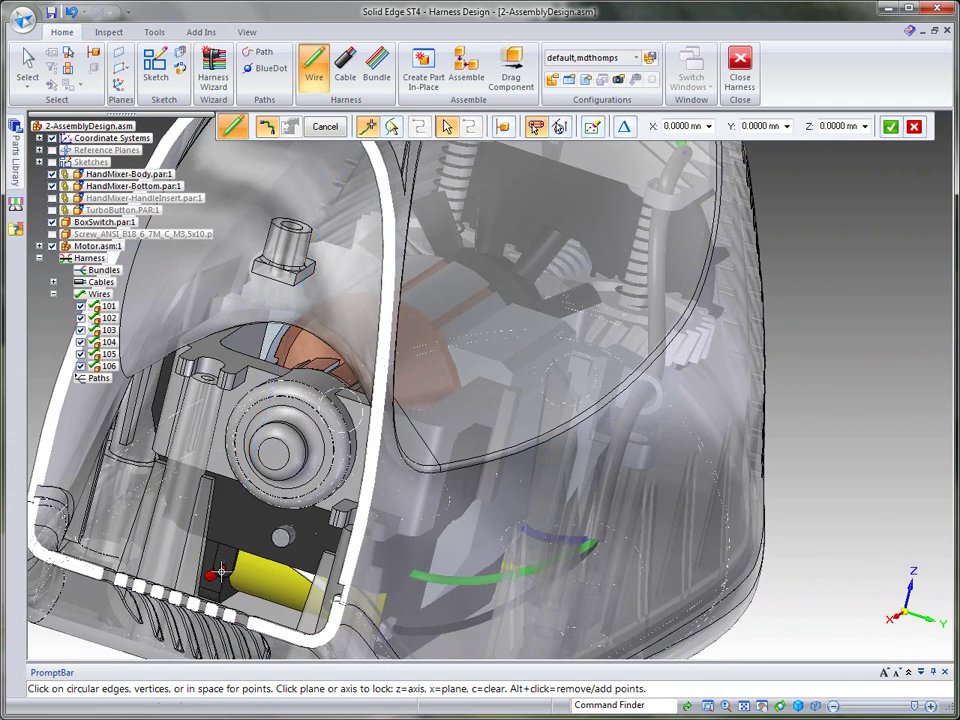
right_click(288, 579)
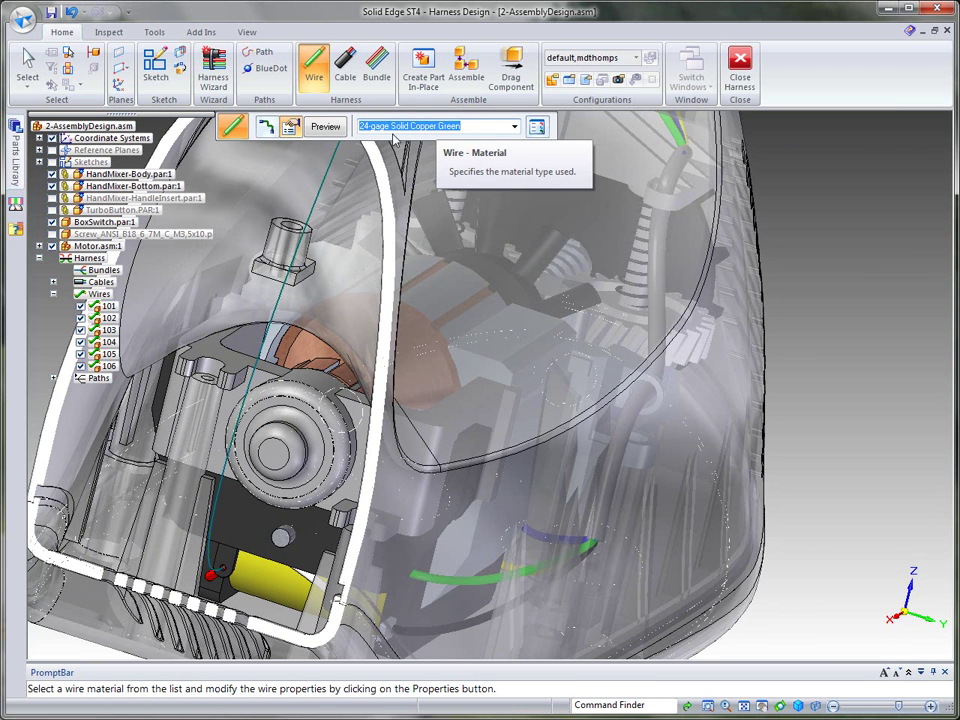
Assign the 24-gage Solid Copper Green material to the first switch wire and finish it
click(514, 126)
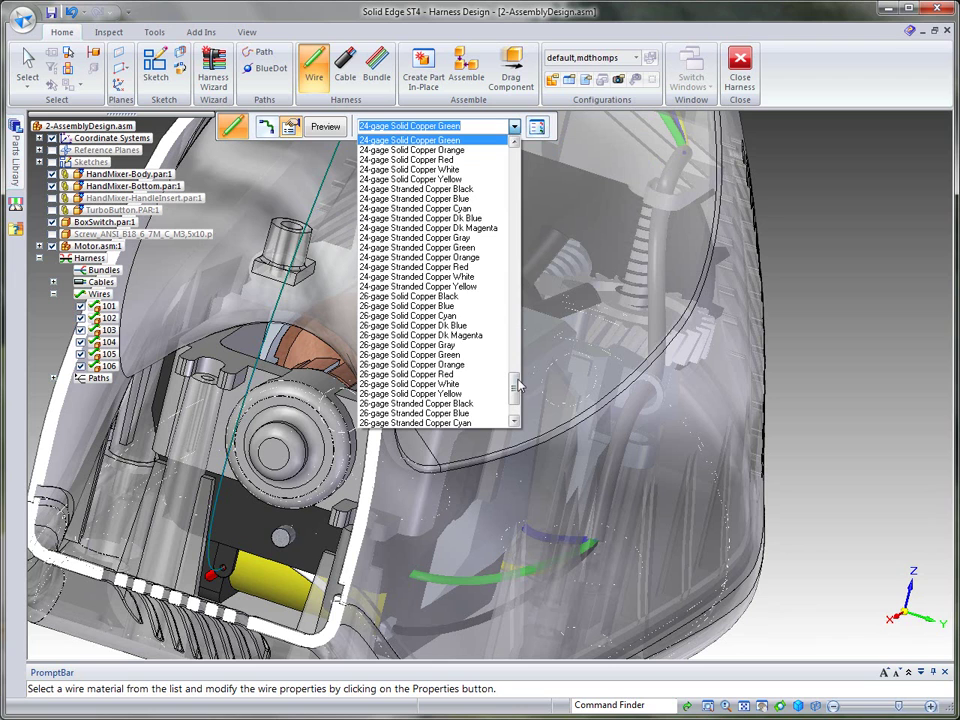
click(418, 143)
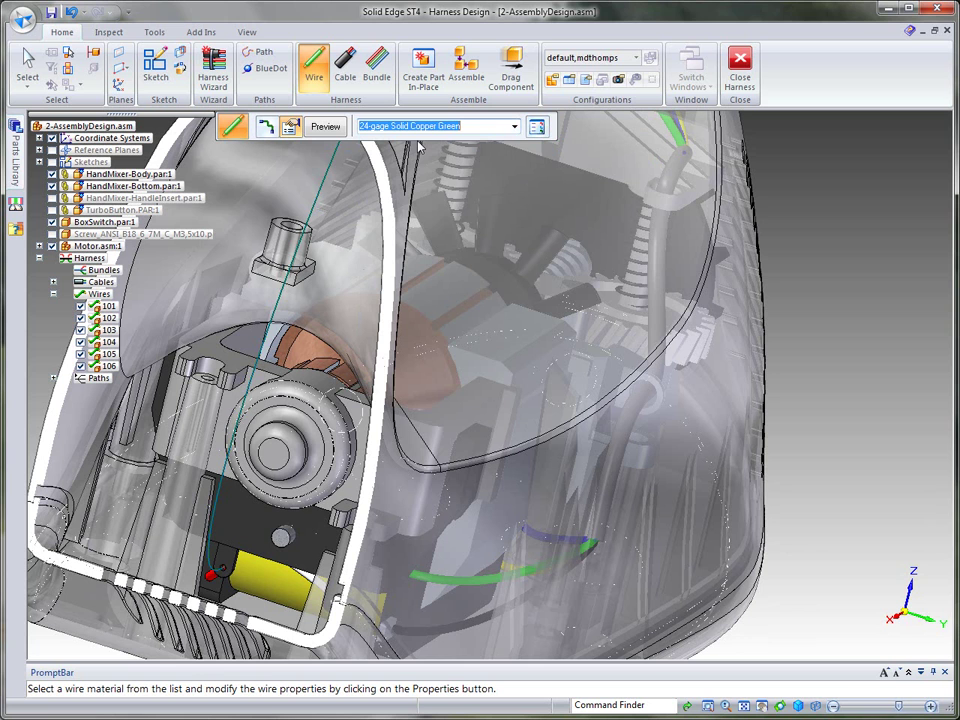
click(325, 126)
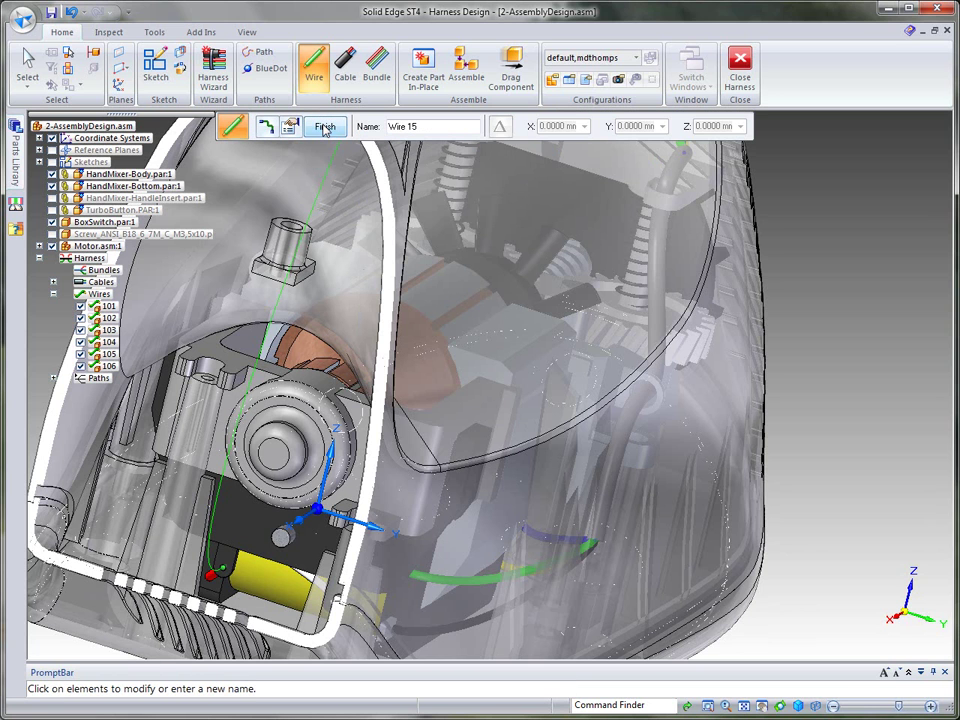
Route a second wire from the other brush fixture terminal up to the remaining hole of the BoxSwitch
middle_drag(344, 344, 390, 562)
right_click(336, 334)
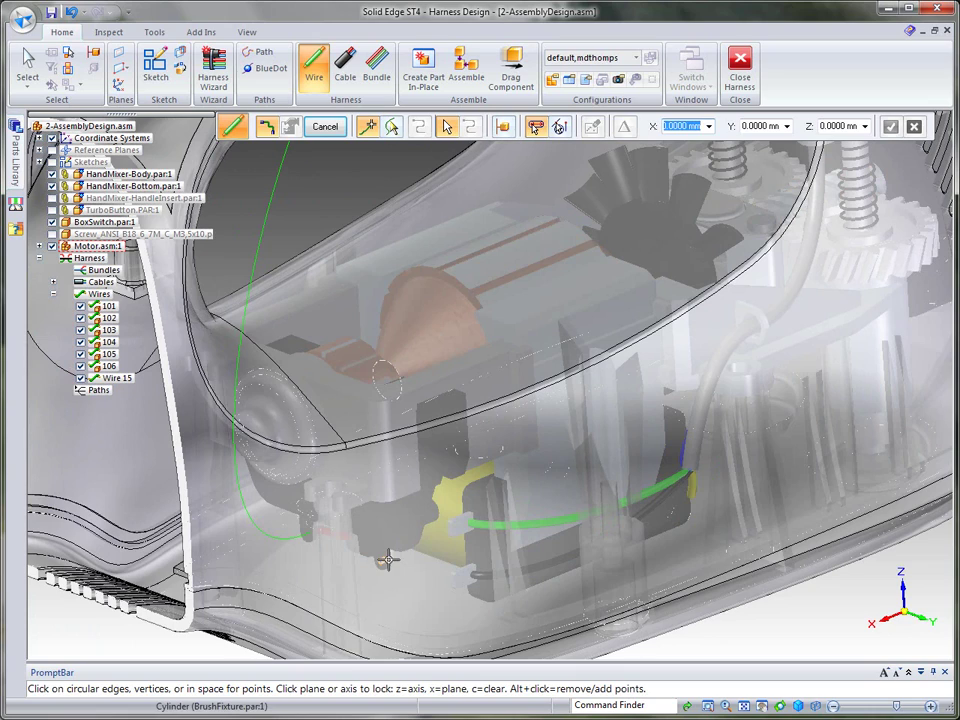
middle_drag(268, 584, 236, 453)
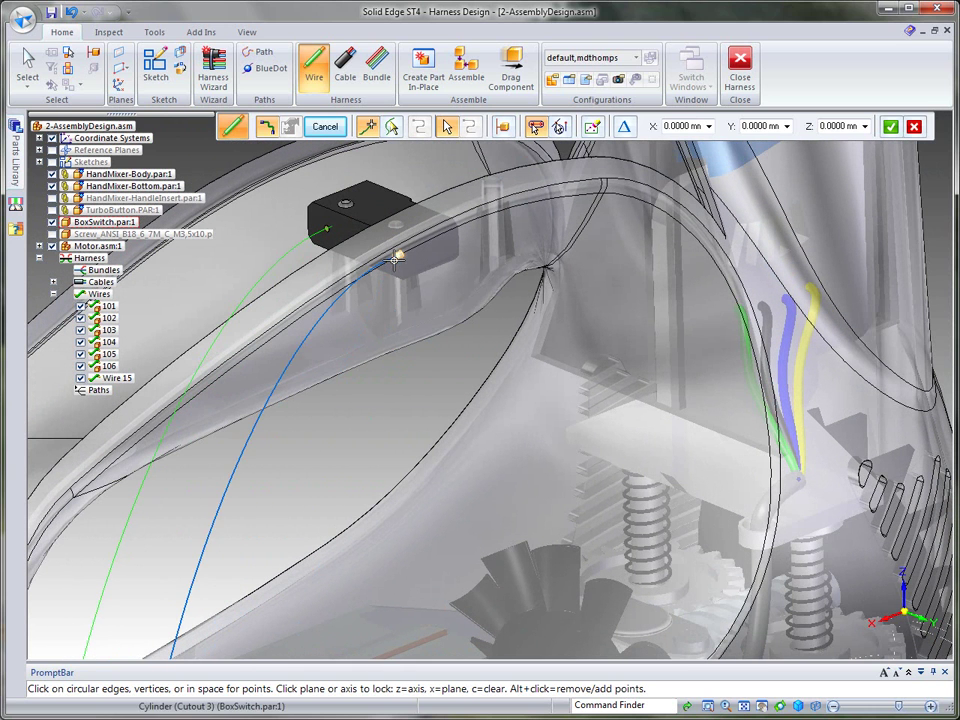
click(500, 326)
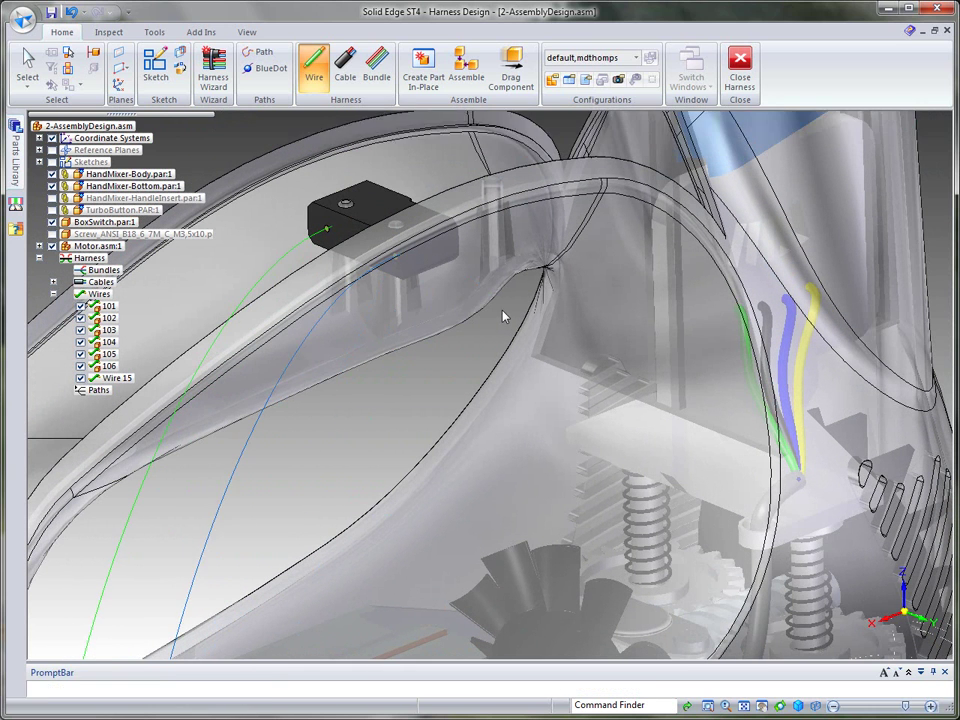
Assign the 24-gage Solid Copper Orange material to the second switch wire and finish it
click(515, 126)
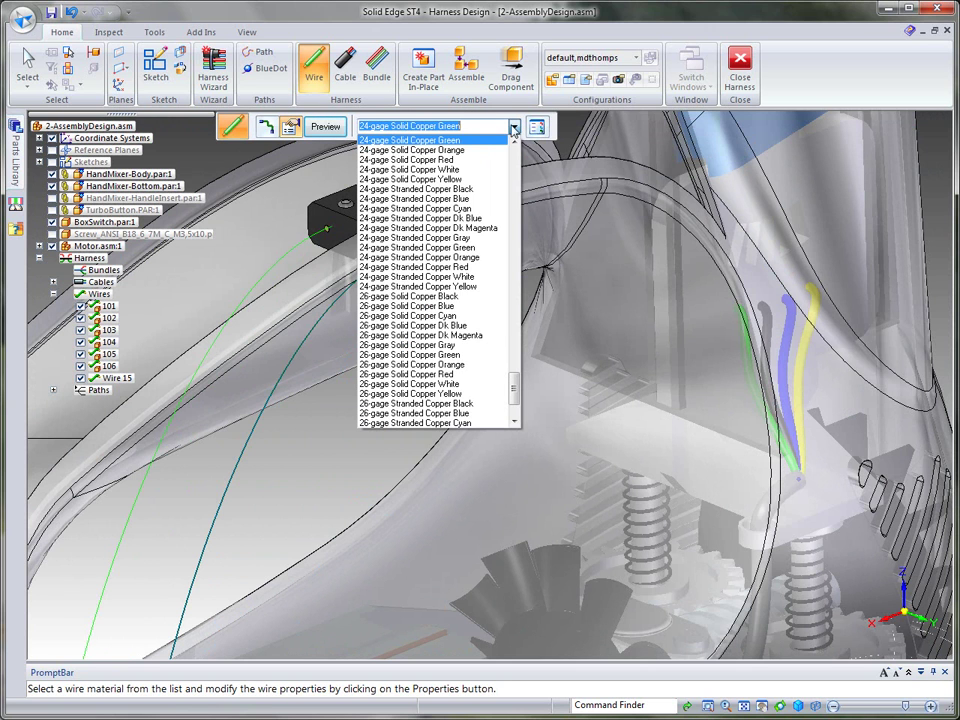
click(447, 150)
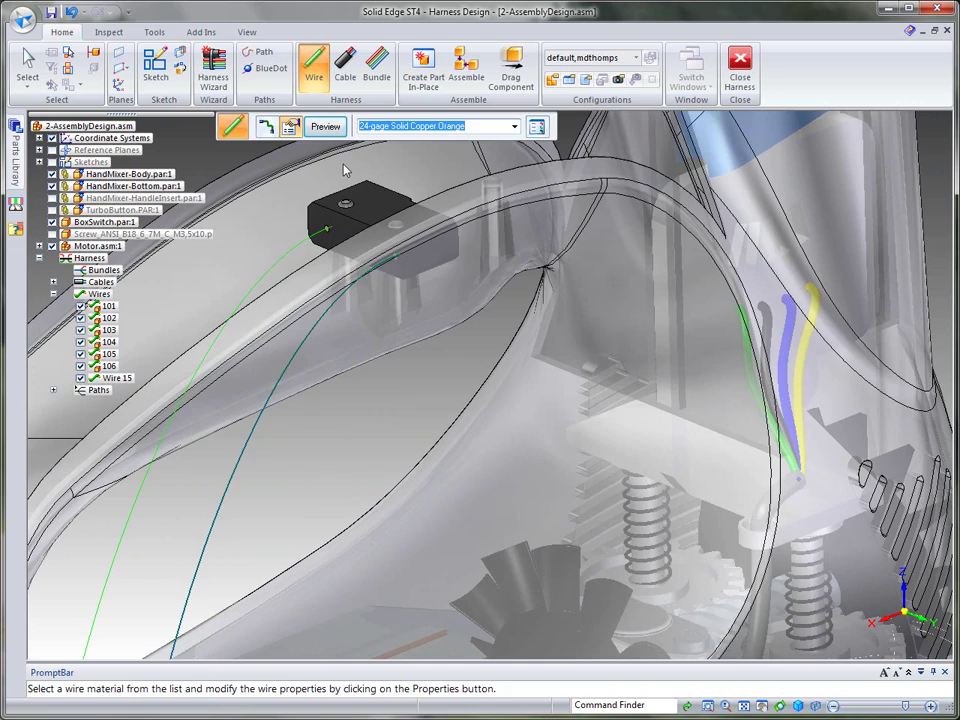
click(325, 126)
click(325, 126)
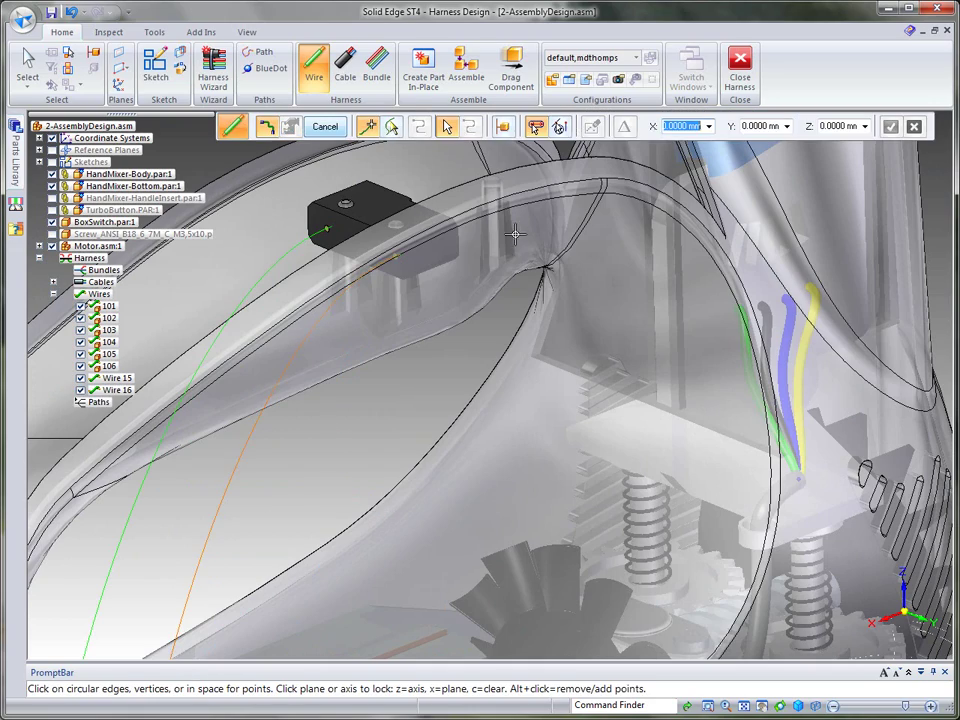
Start a cable holding Wire 15 and Wire 16 and draw its path from the switch around the rear of the handle toward the motor
middle_drag(515, 234, 880, 207)
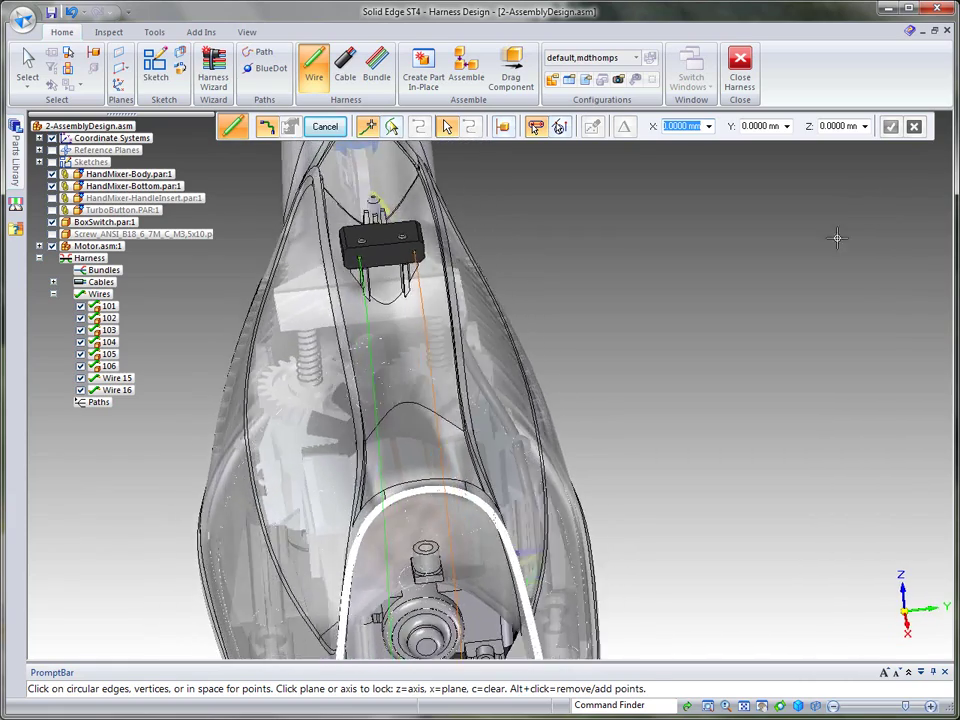
middle_drag(837, 219, 345, 80)
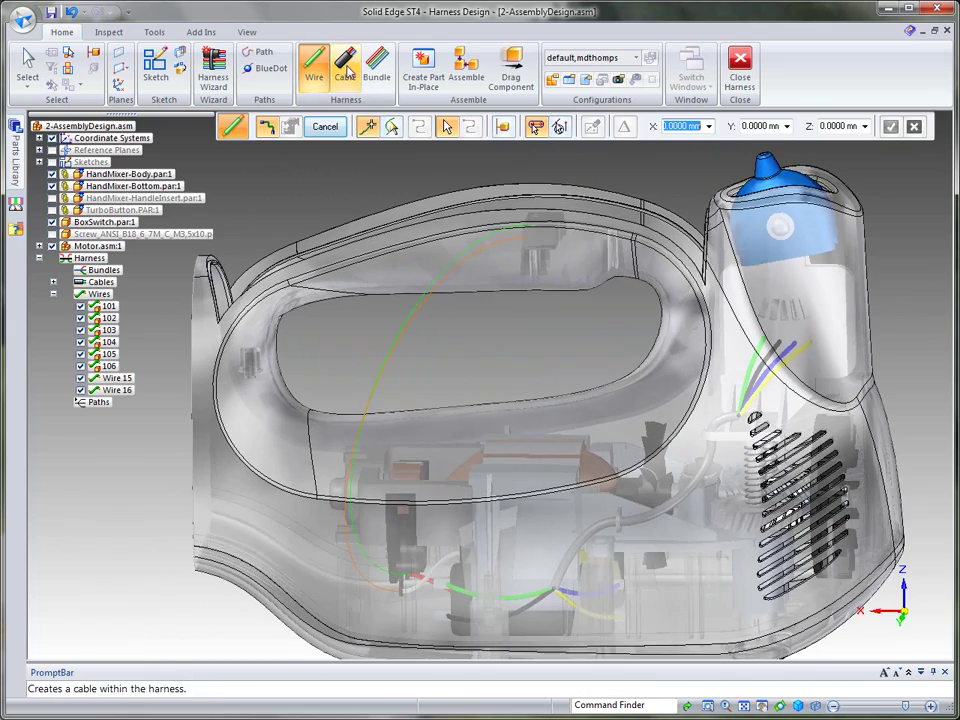
click(345, 70)
middle_drag(633, 163, 500, 249)
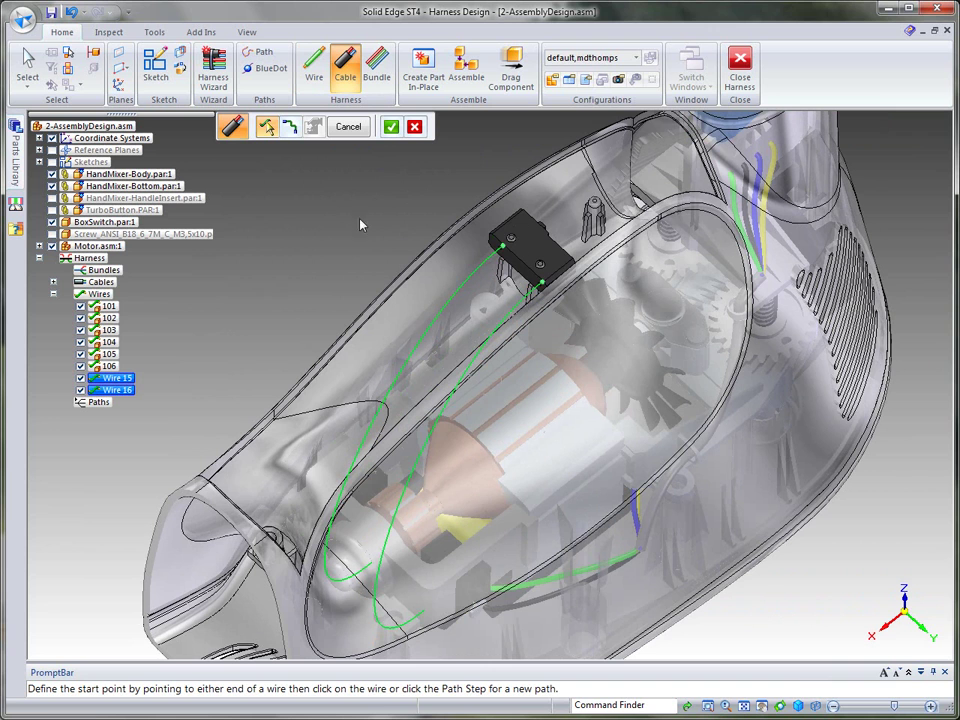
right_click(392, 178)
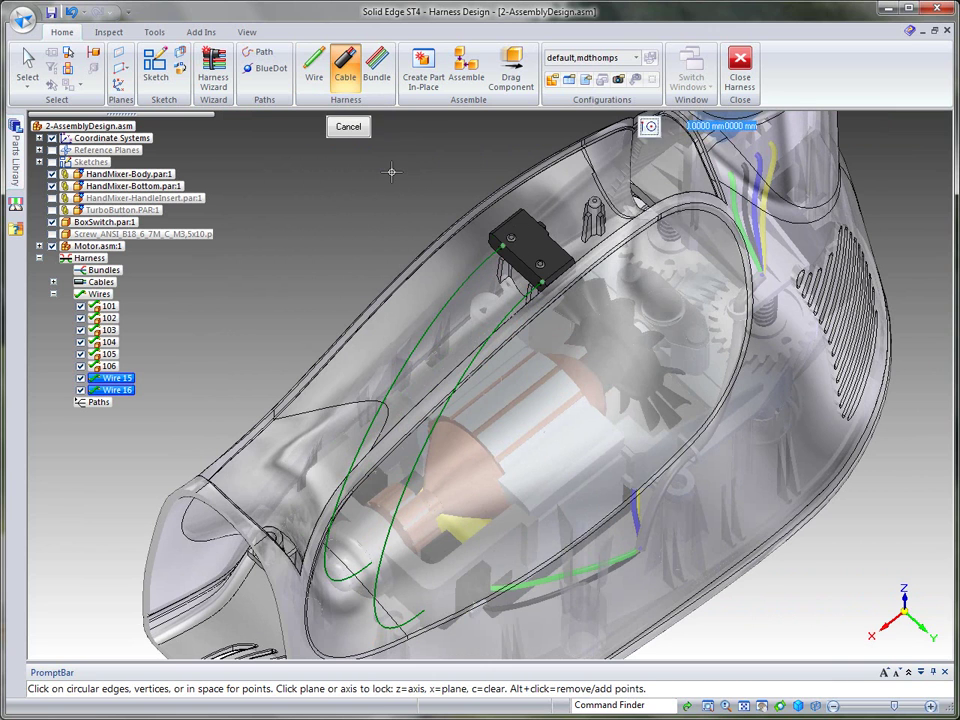
middle_drag(330, 178, 443, 271)
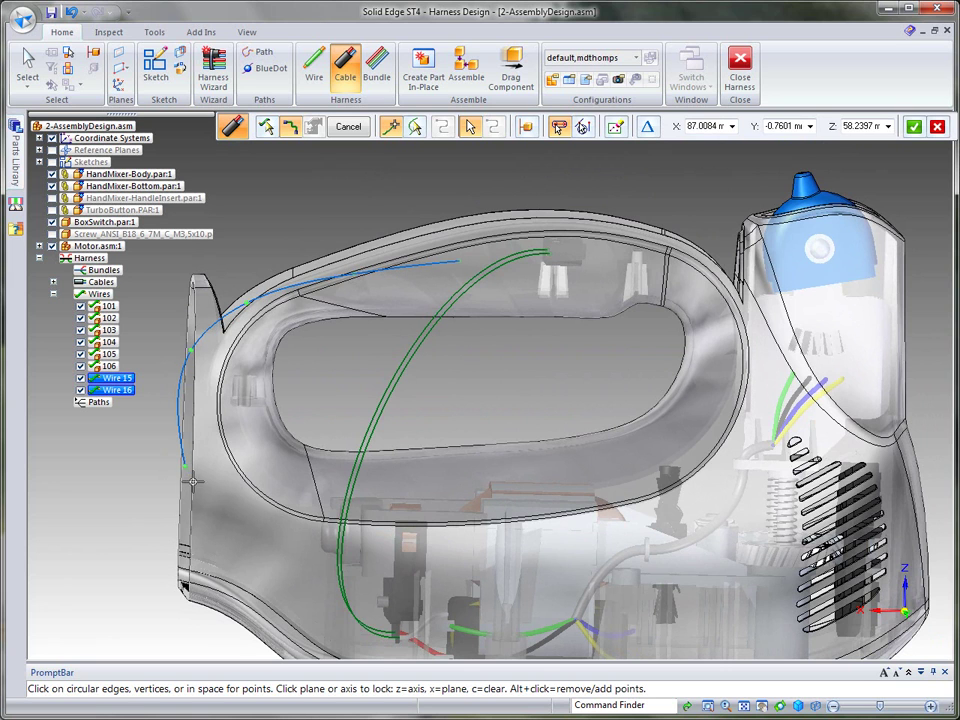
right_click(325, 592)
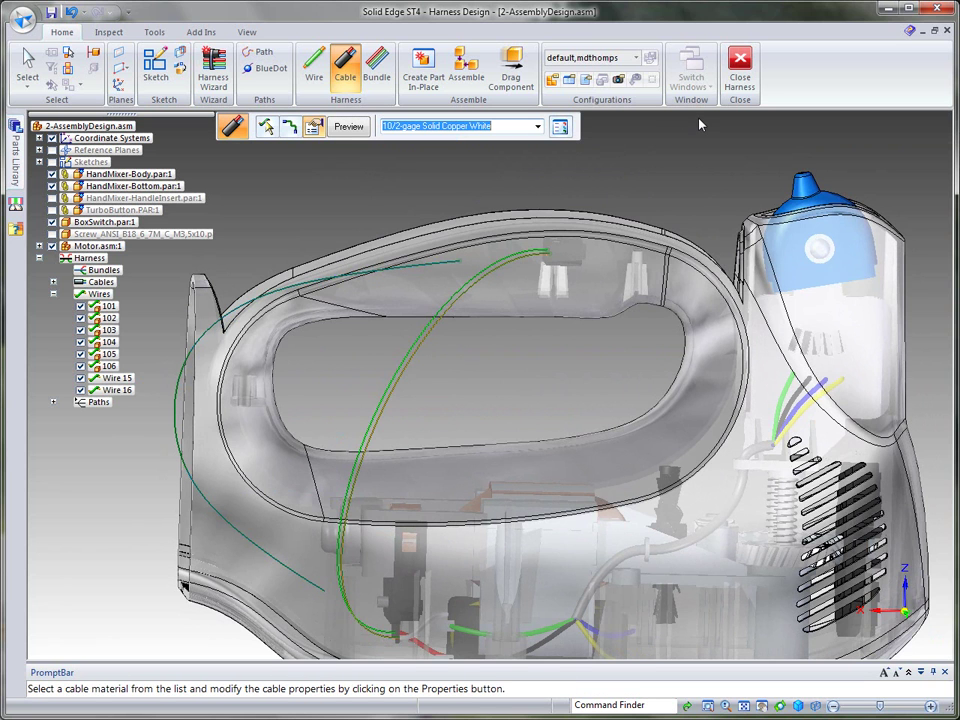
Choose 24/4-gage Solid Copper White as the cable material and preview the cable
click(538, 127)
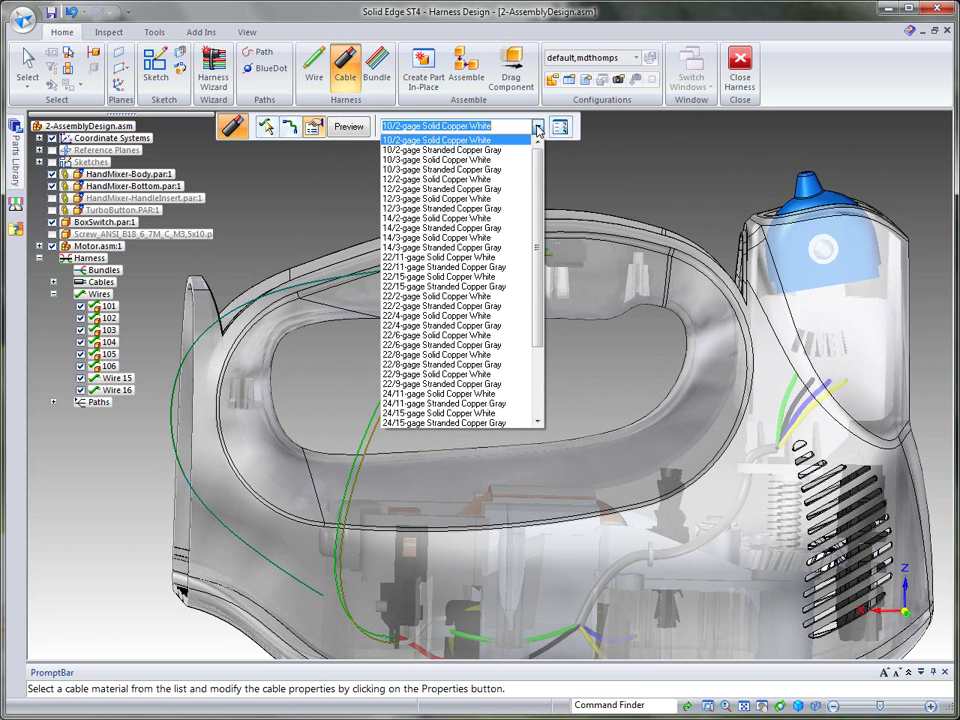
drag(540, 256, 540, 332)
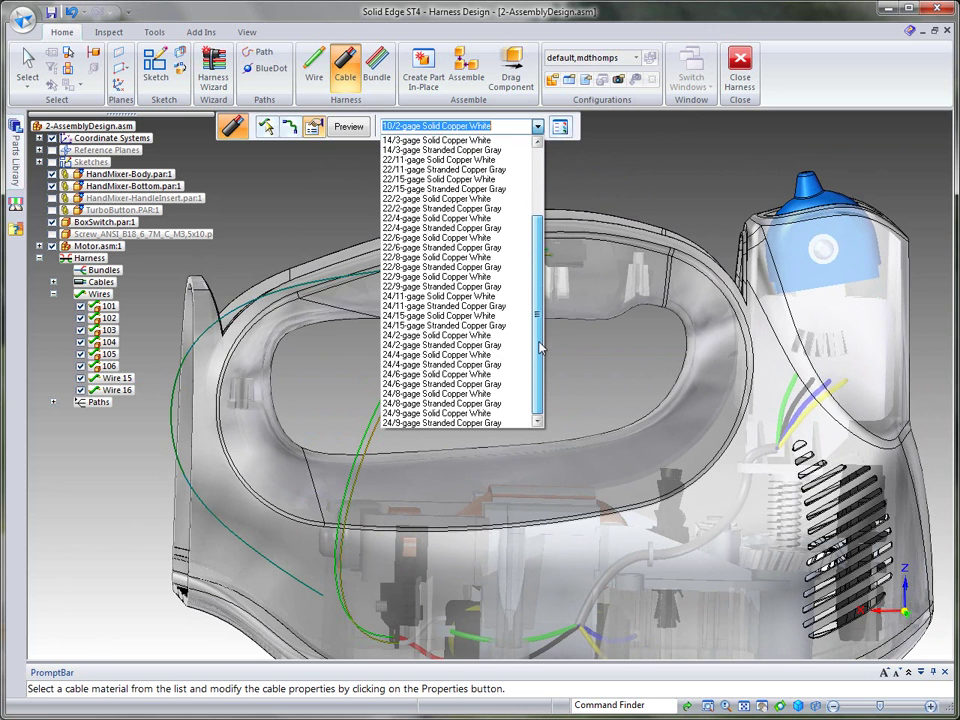
click(410, 355)
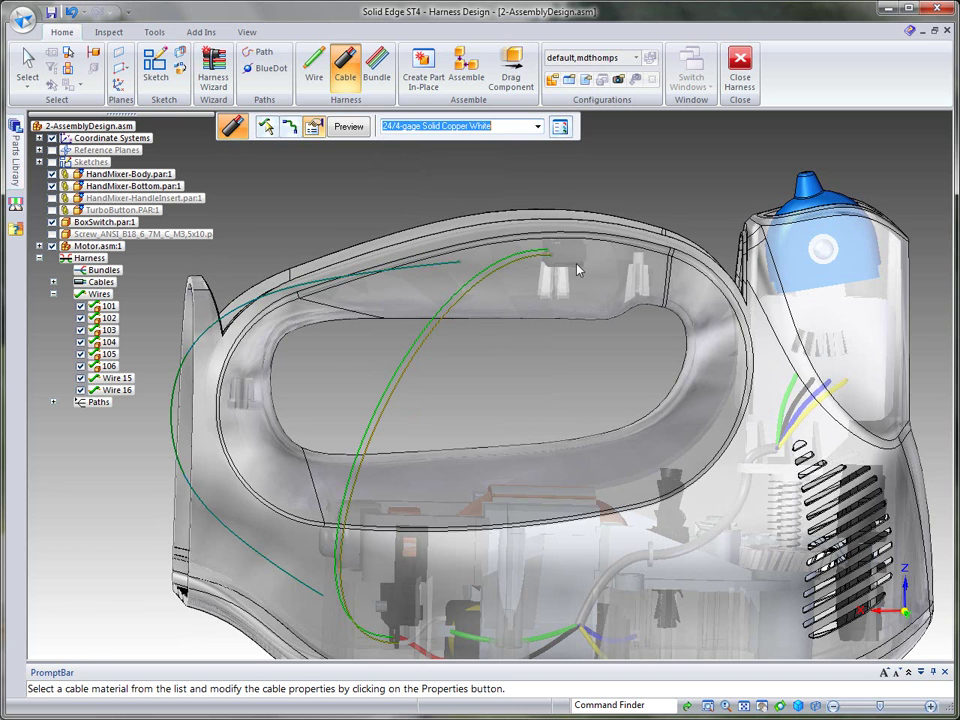
click(350, 127)
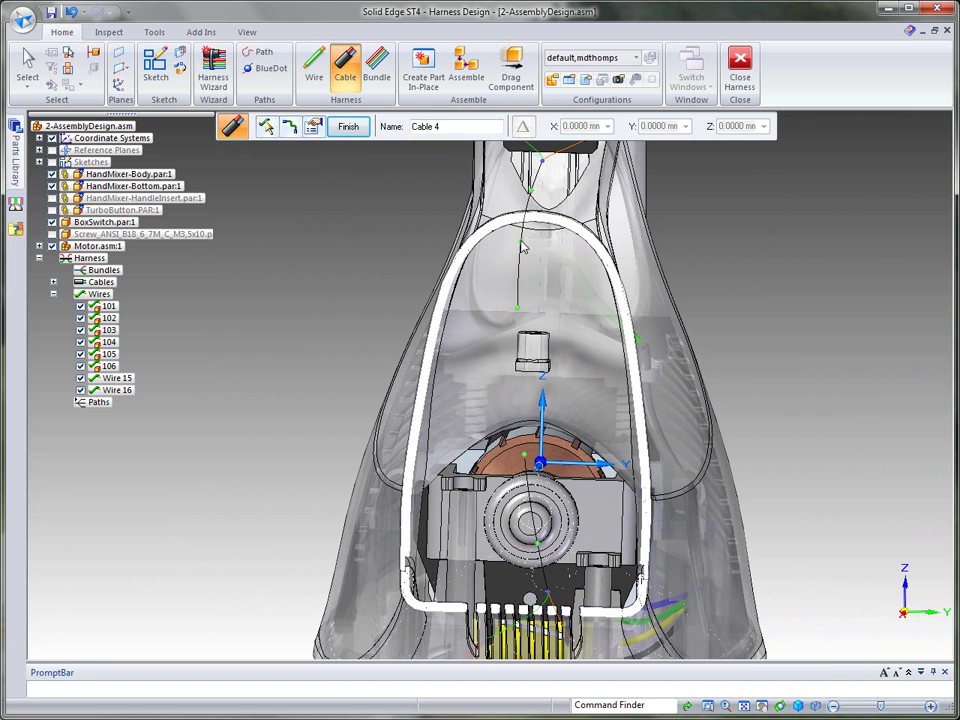
Shift the cable's middle path points sideways around the rear screw boss, one to about Y -8 mm, and finish the cable
click(517, 308)
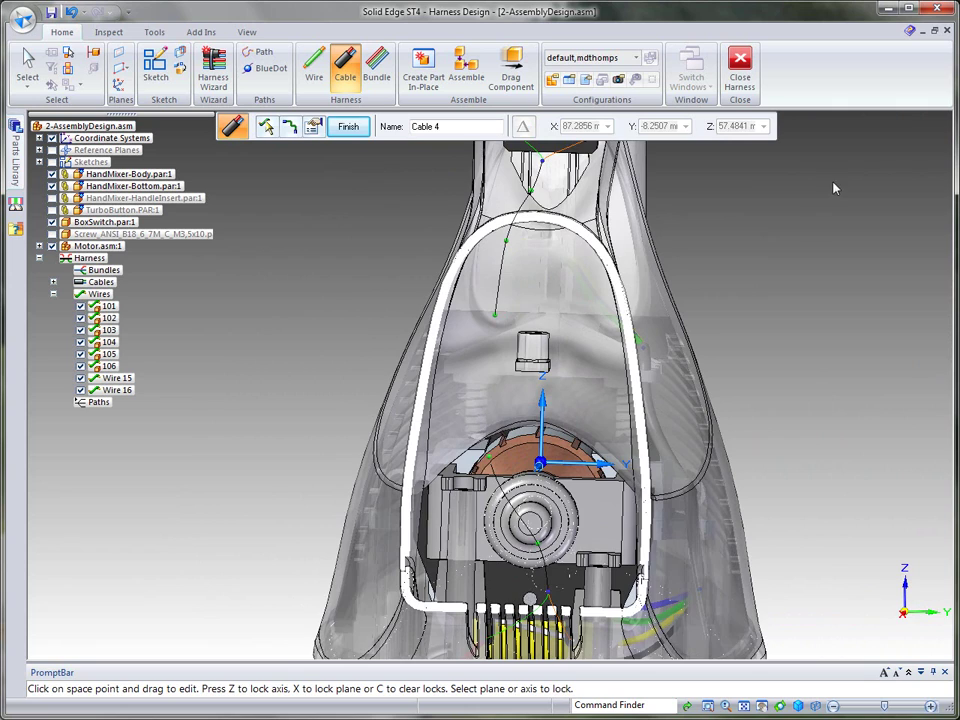
click(349, 126)
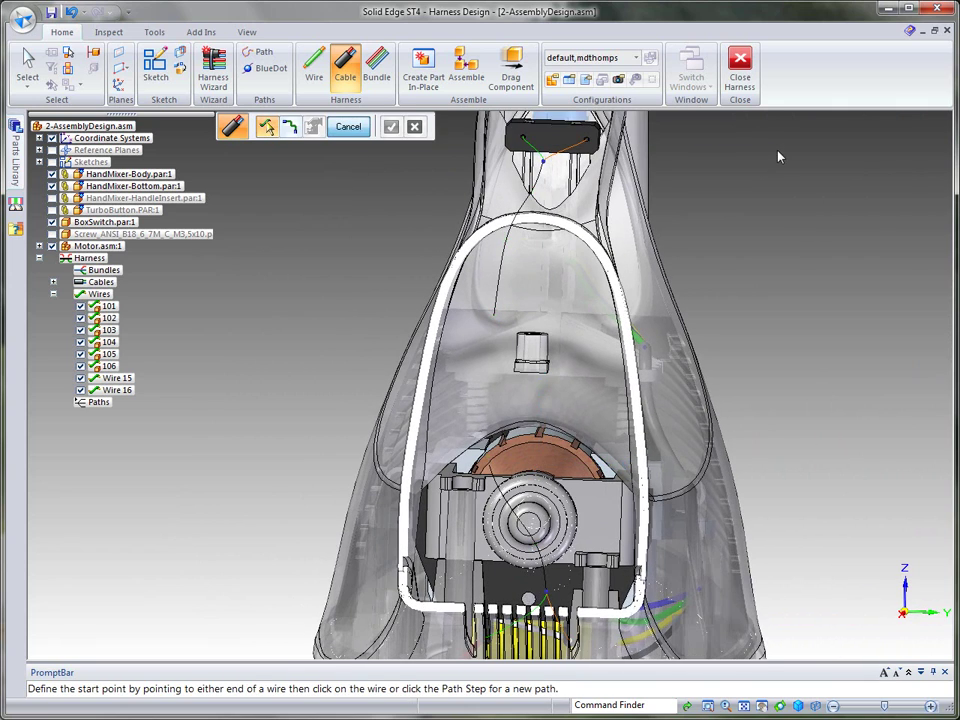
click(30, 57)
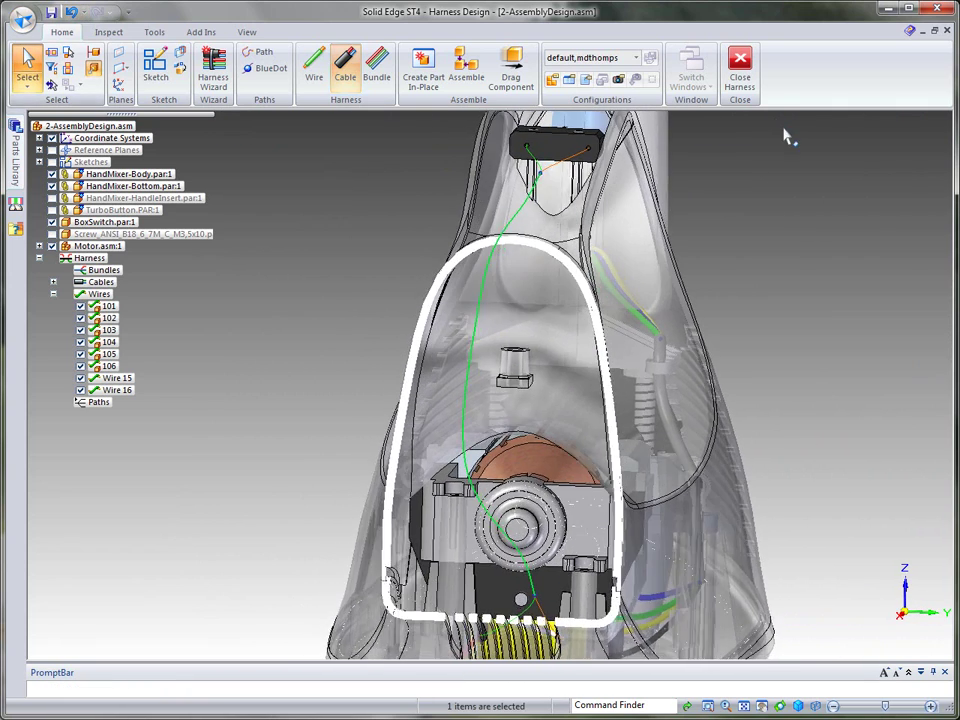
Turn off the clipping planes so the complete mixer housing is displayed
click(246, 32)
click(75, 51)
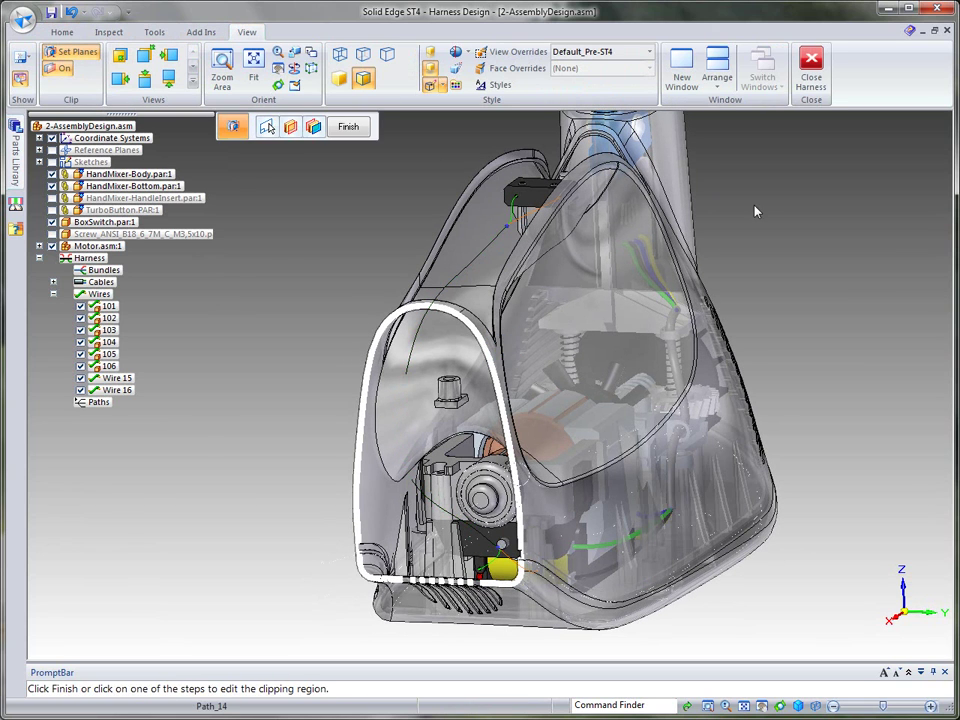
click(64, 68)
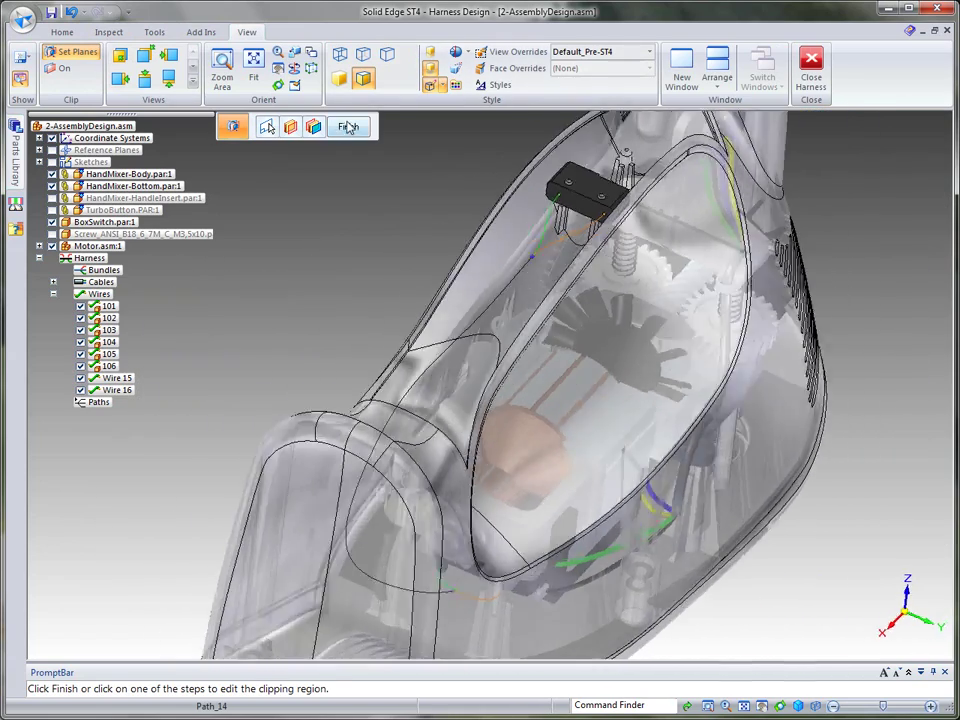
click(348, 126)
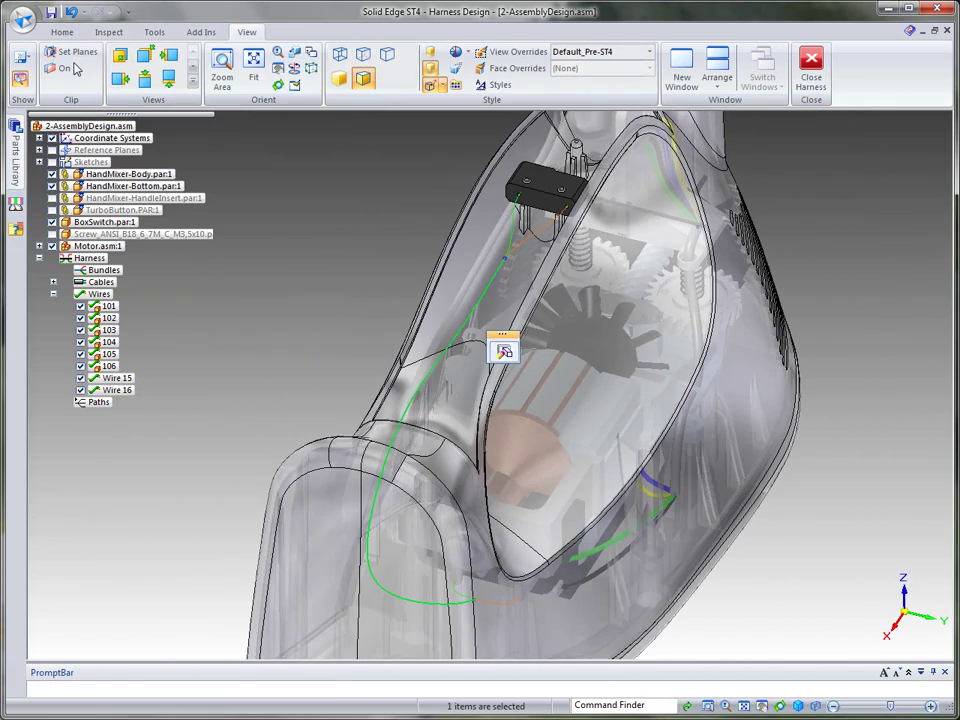
Create physical conductors for the entire harness
click(52, 32)
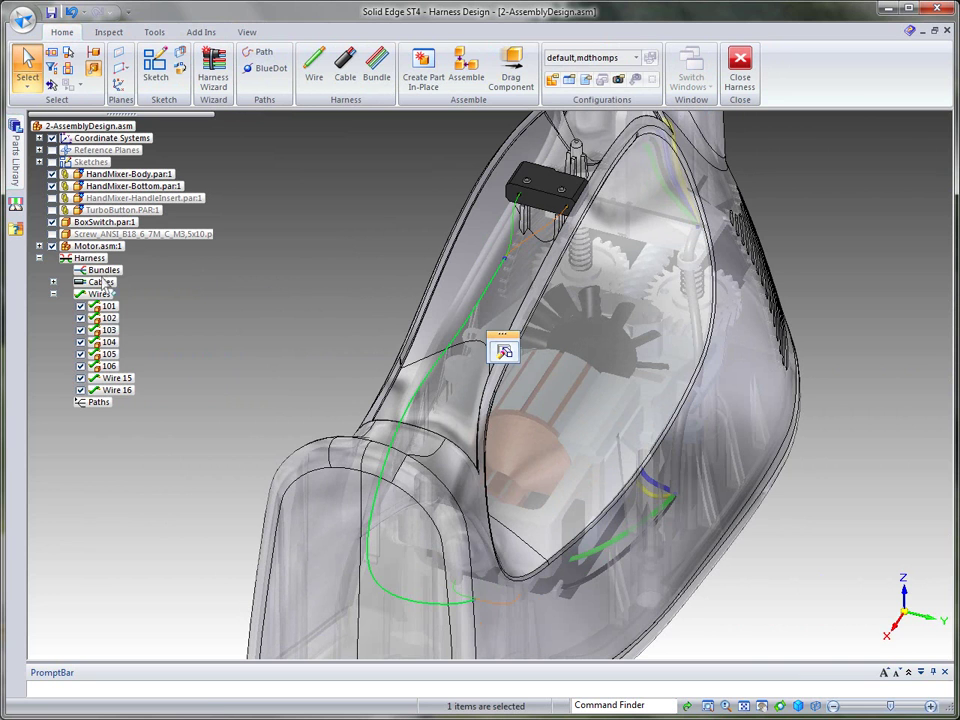
right_click(92, 258)
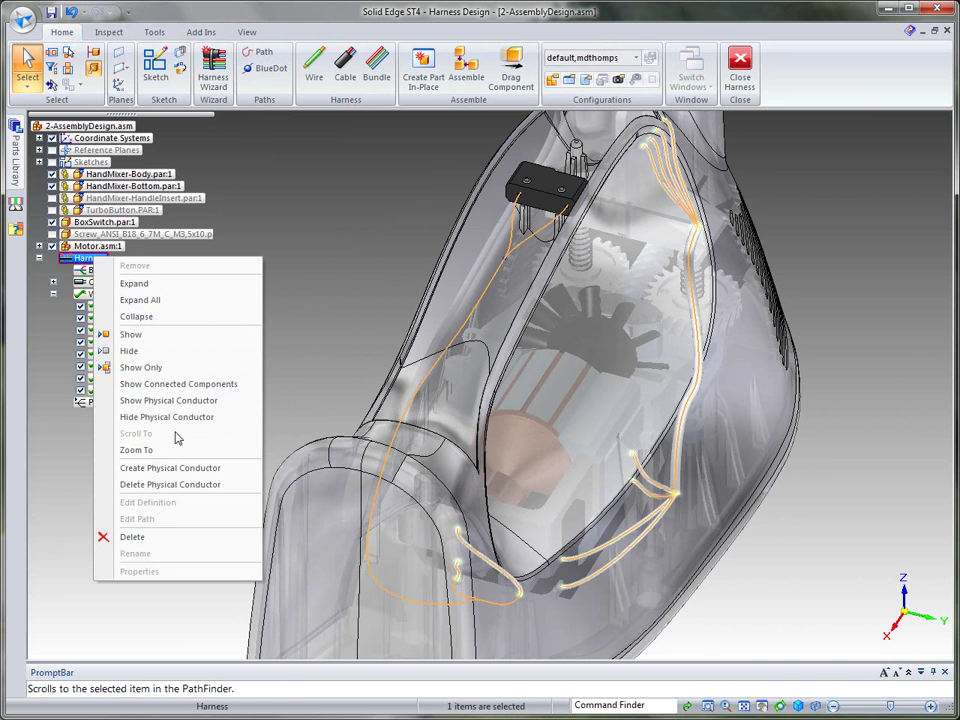
click(176, 467)
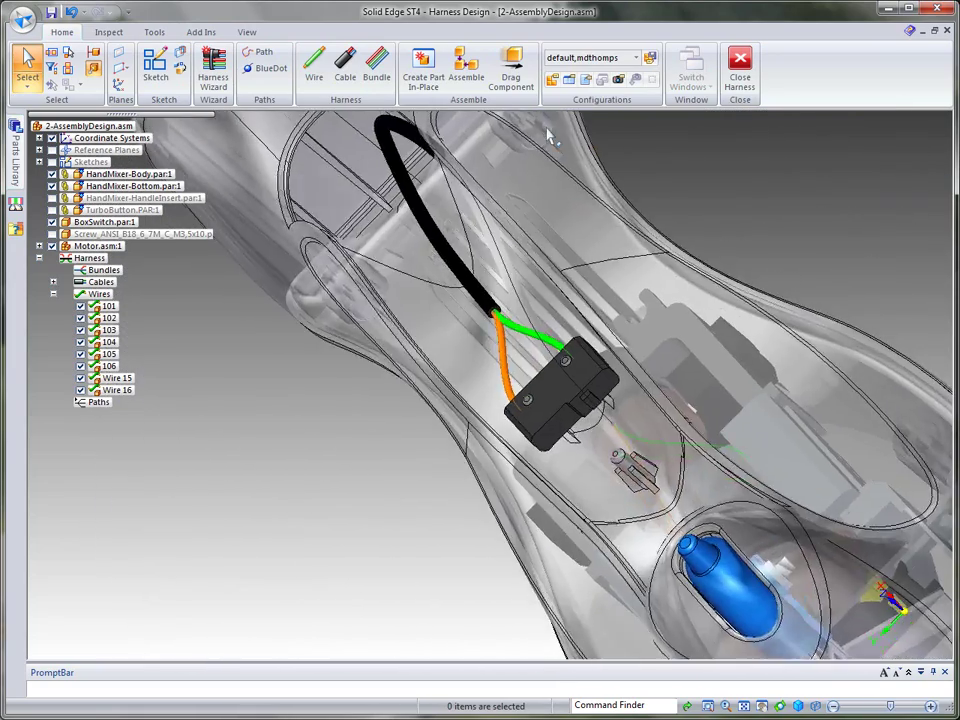
Collapse the Harness group in the assembly tree and view the wiring inside the mixer housing from both sides
middle_drag(548, 137, 840, 243)
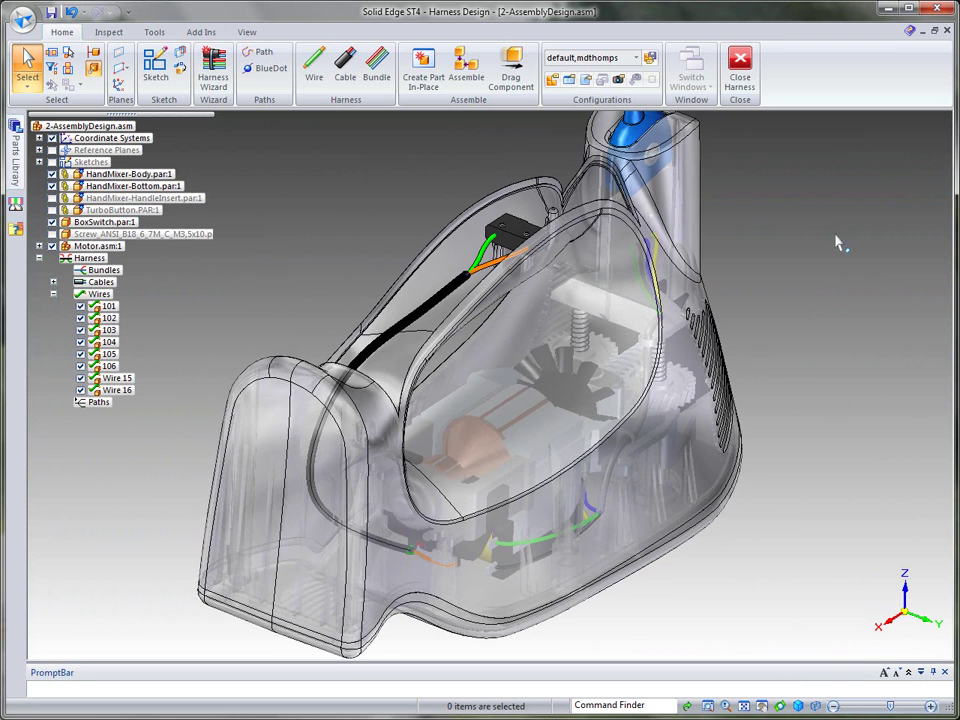
click(53, 295)
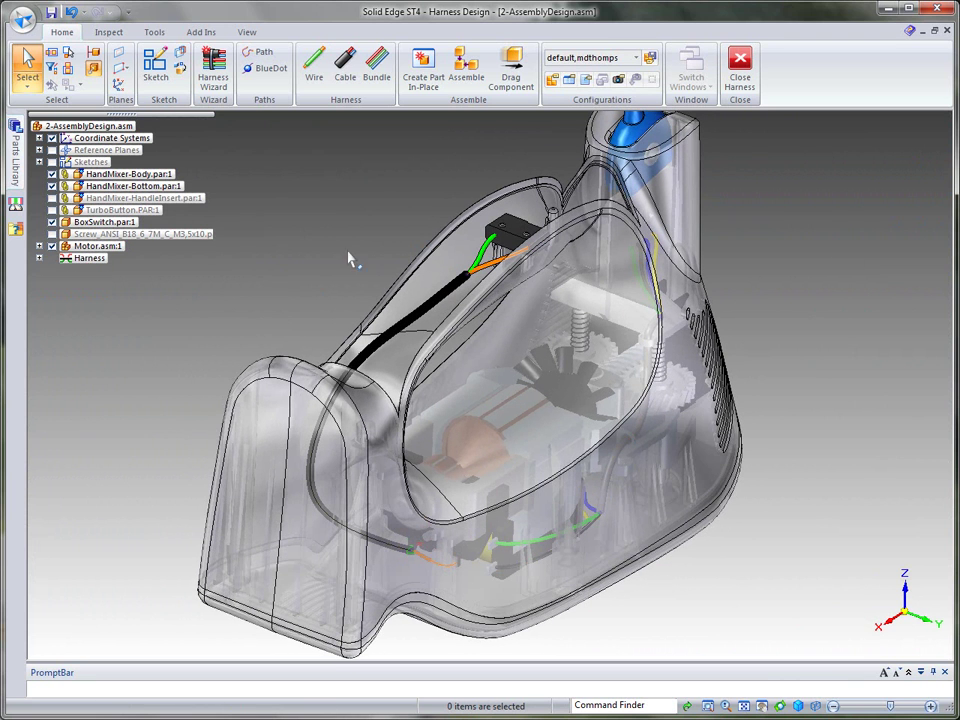
middle_drag(841, 200, 818, 195)
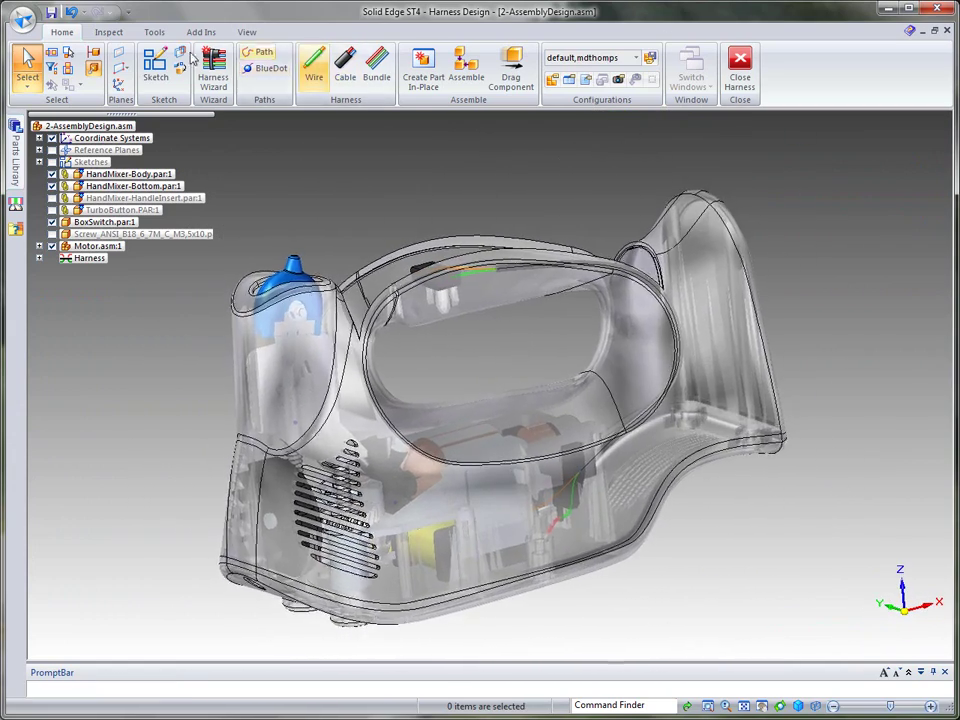
Preview the bill of materials report format for all parts in the assembly, and cancel the report
click(152, 33)
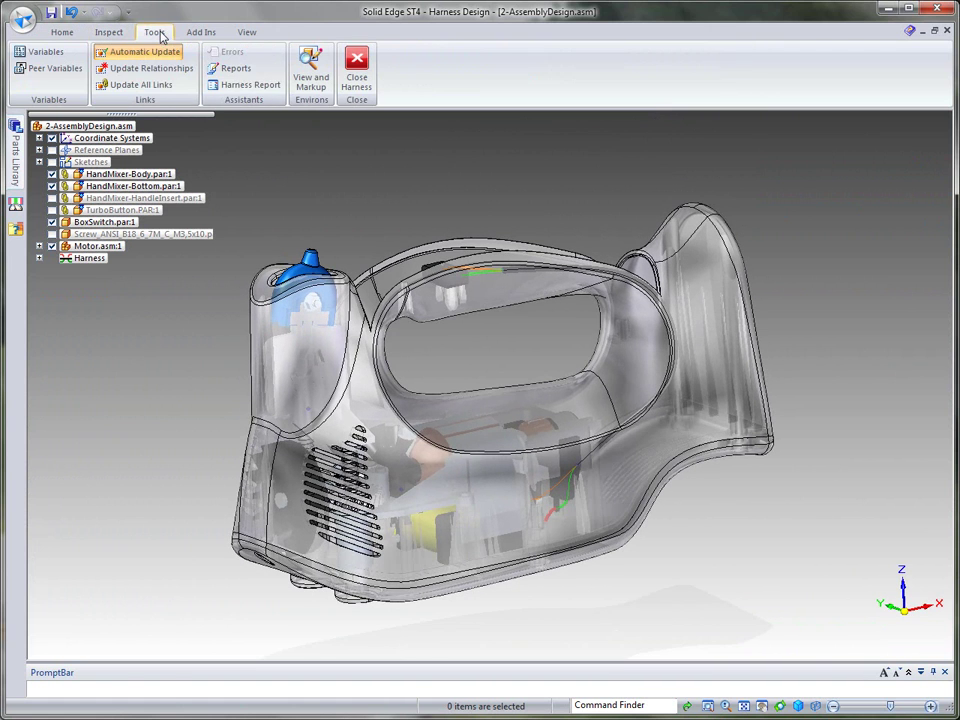
click(236, 69)
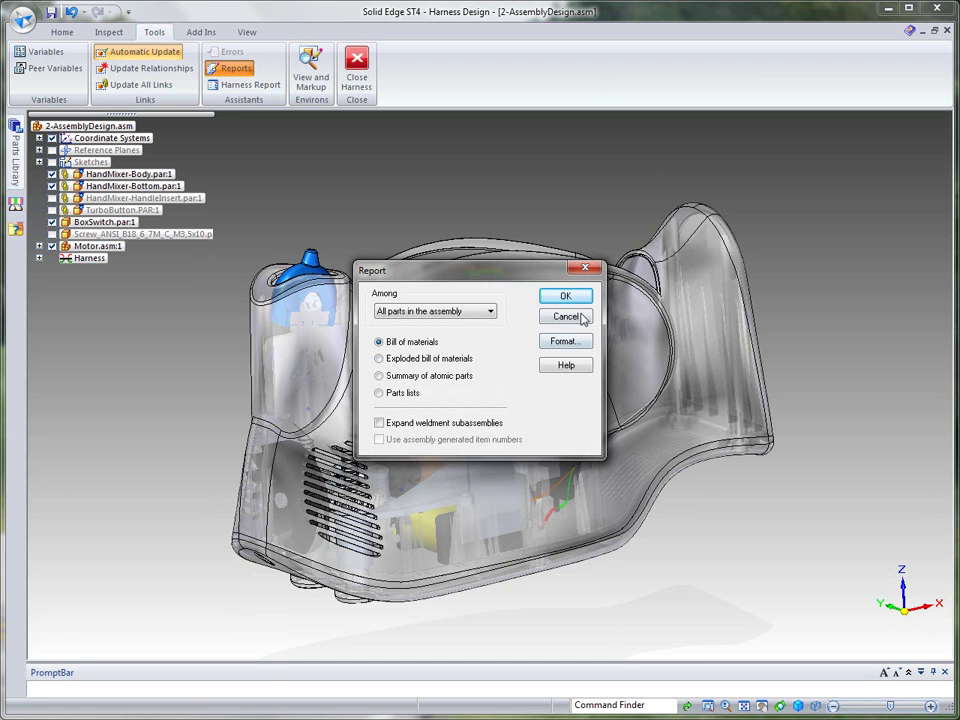
click(564, 342)
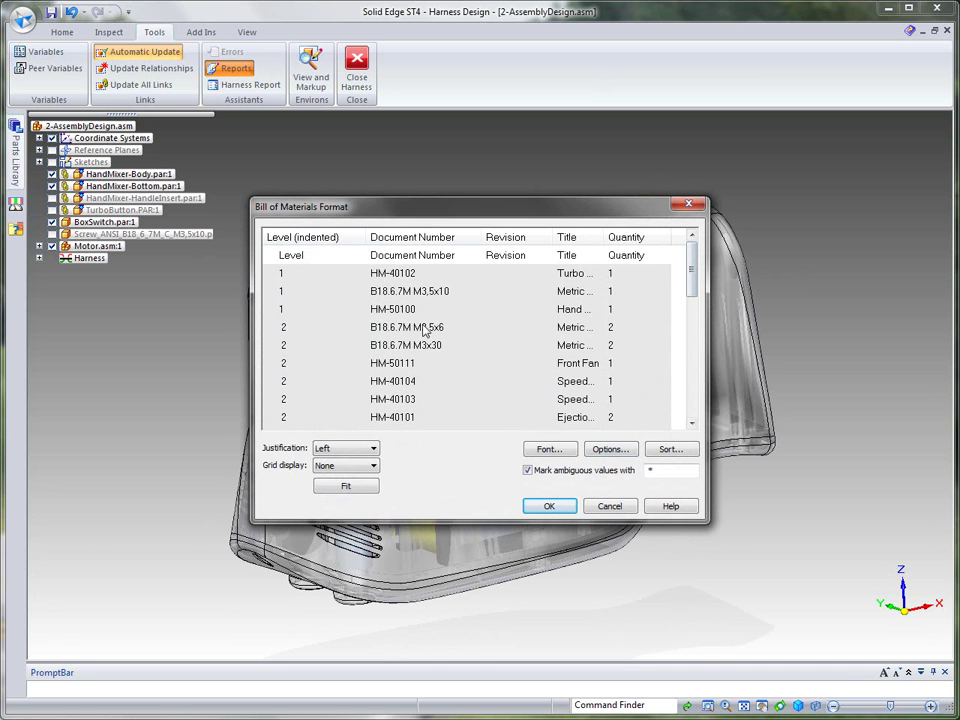
click(620, 509)
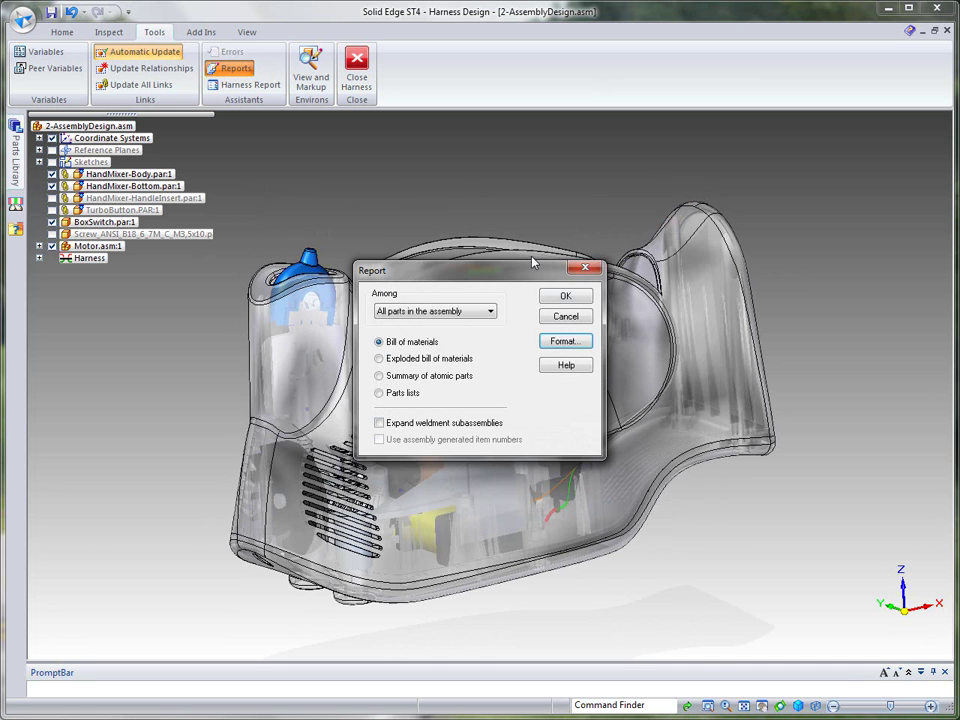
click(560, 316)
Generate a Connections harness report for all harness connections in the assembly, review it and close it
click(252, 85)
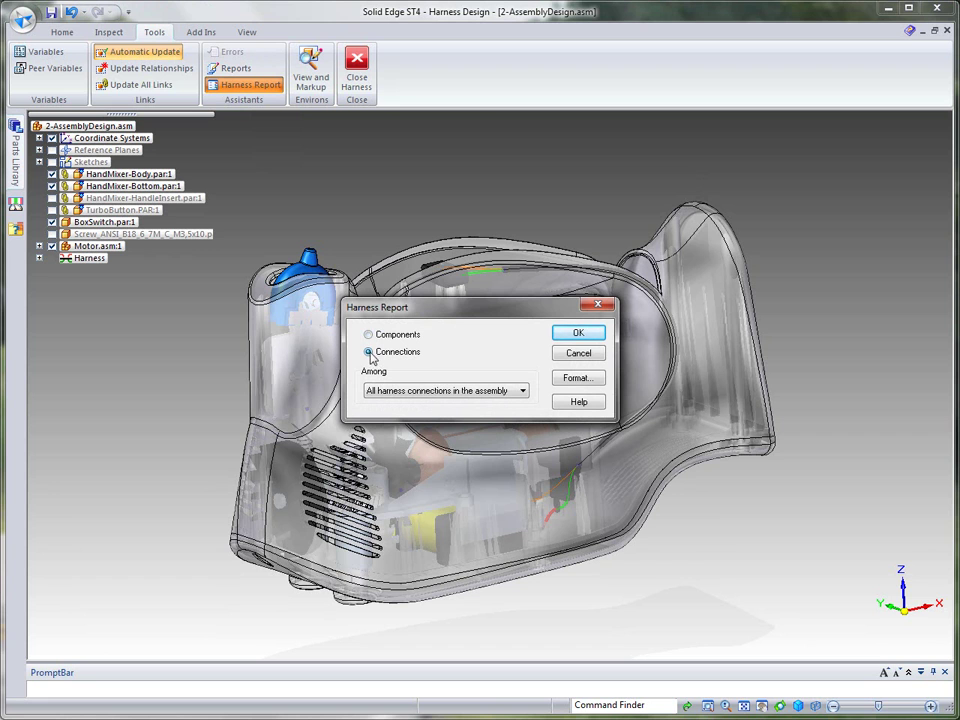
click(578, 379)
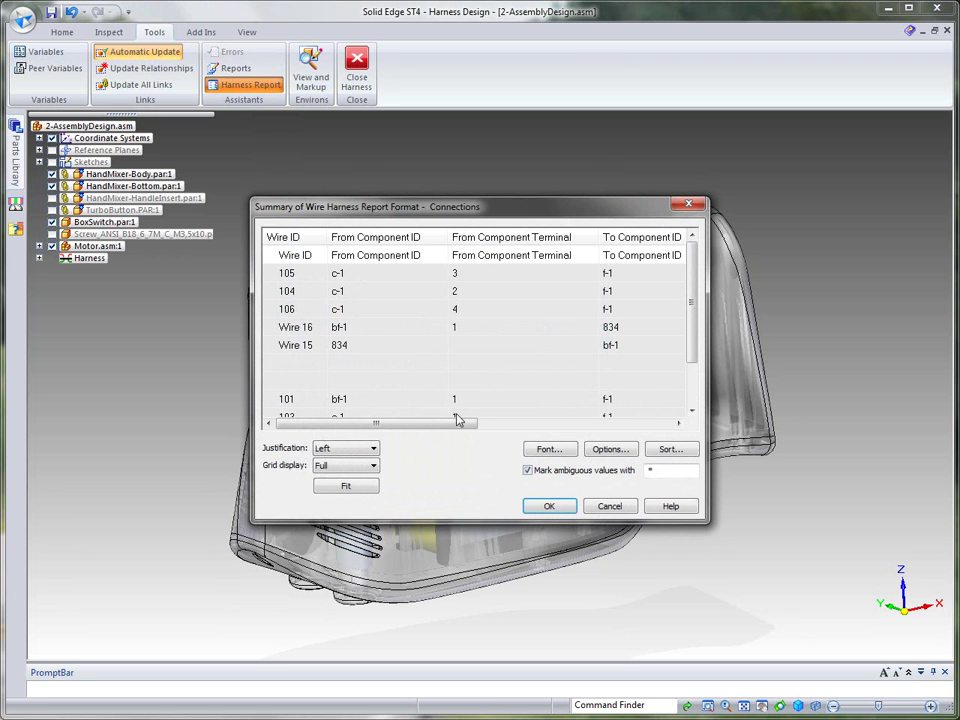
drag(376, 430, 352, 435)
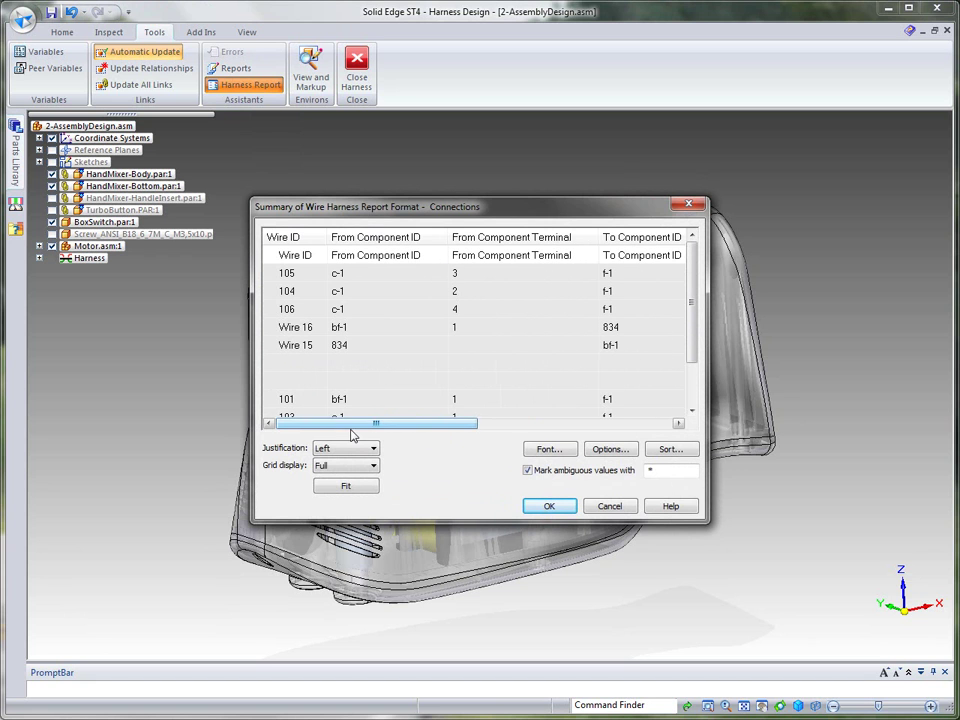
click(549, 506)
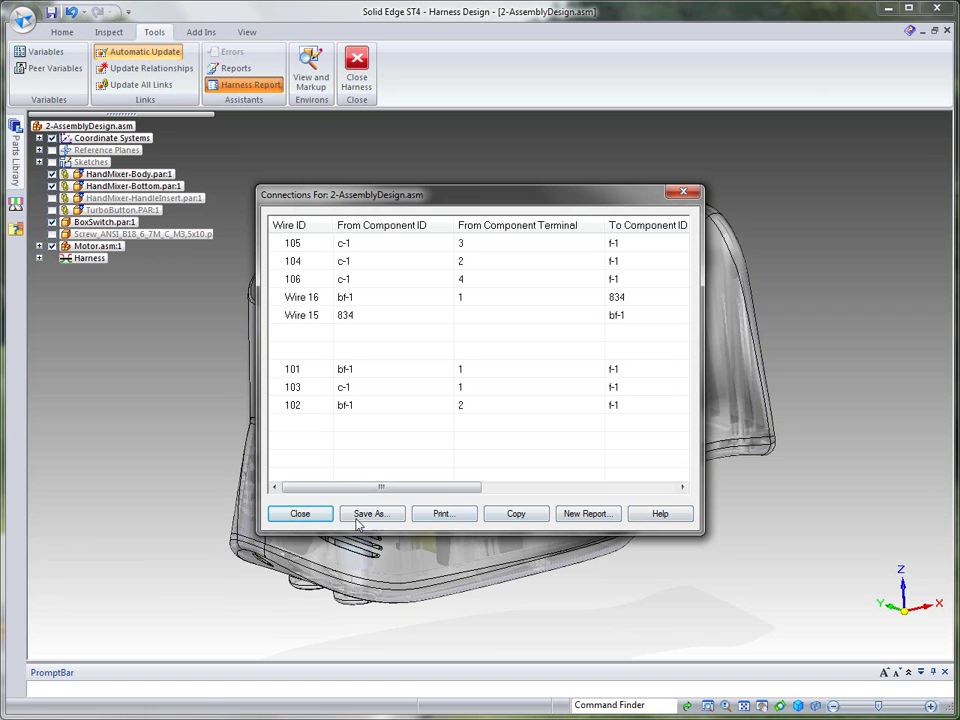
click(300, 514)
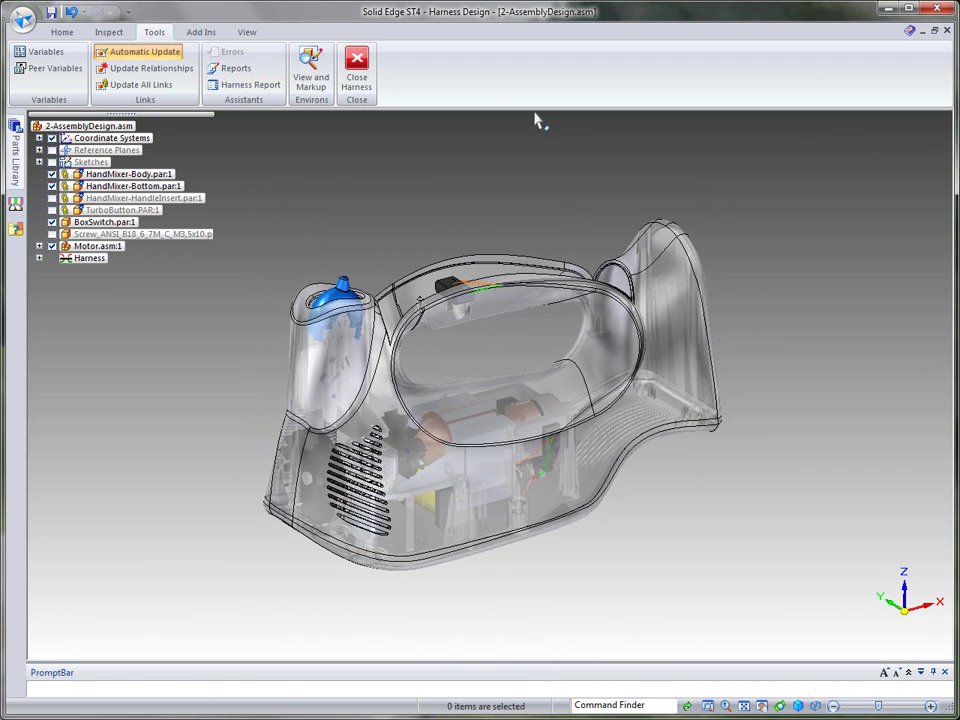
Close the harness design environment and return to the main assembly modelling commands
click(357, 68)
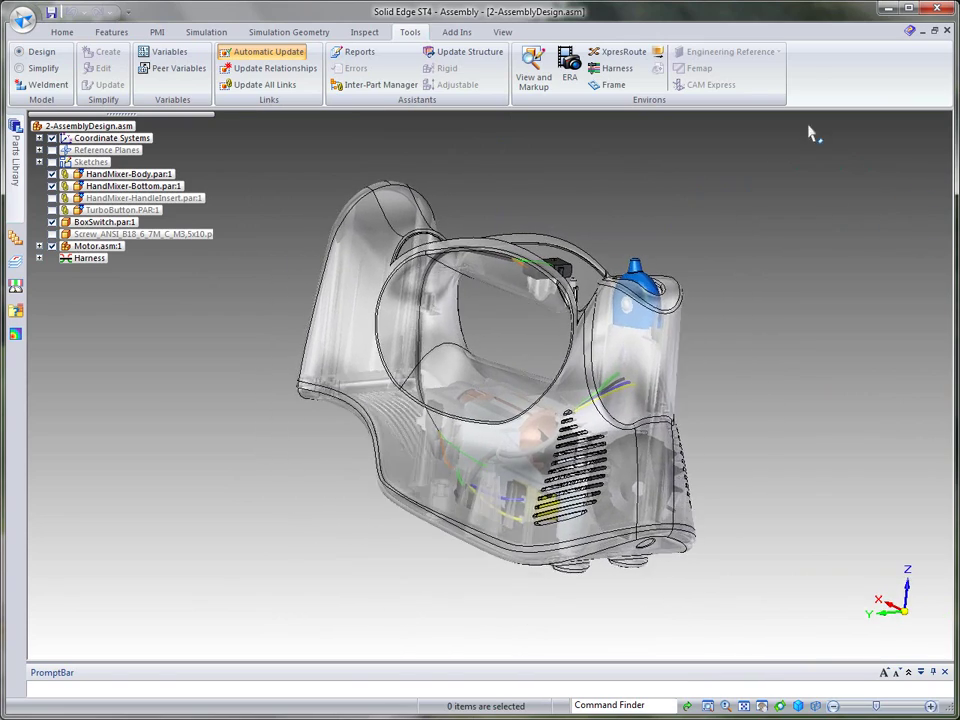
click(64, 34)
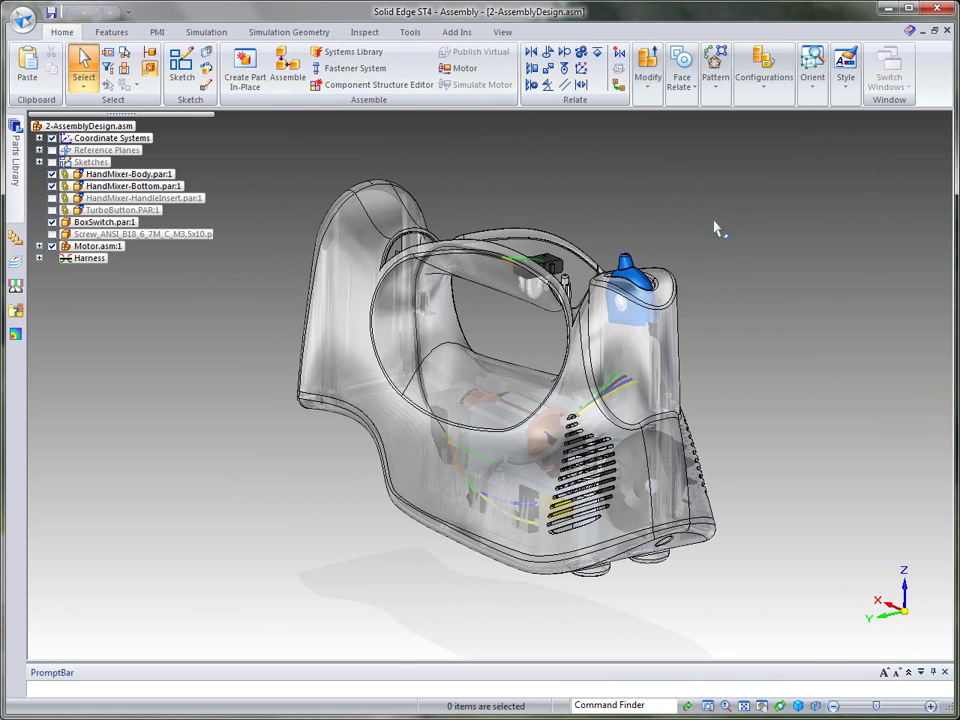